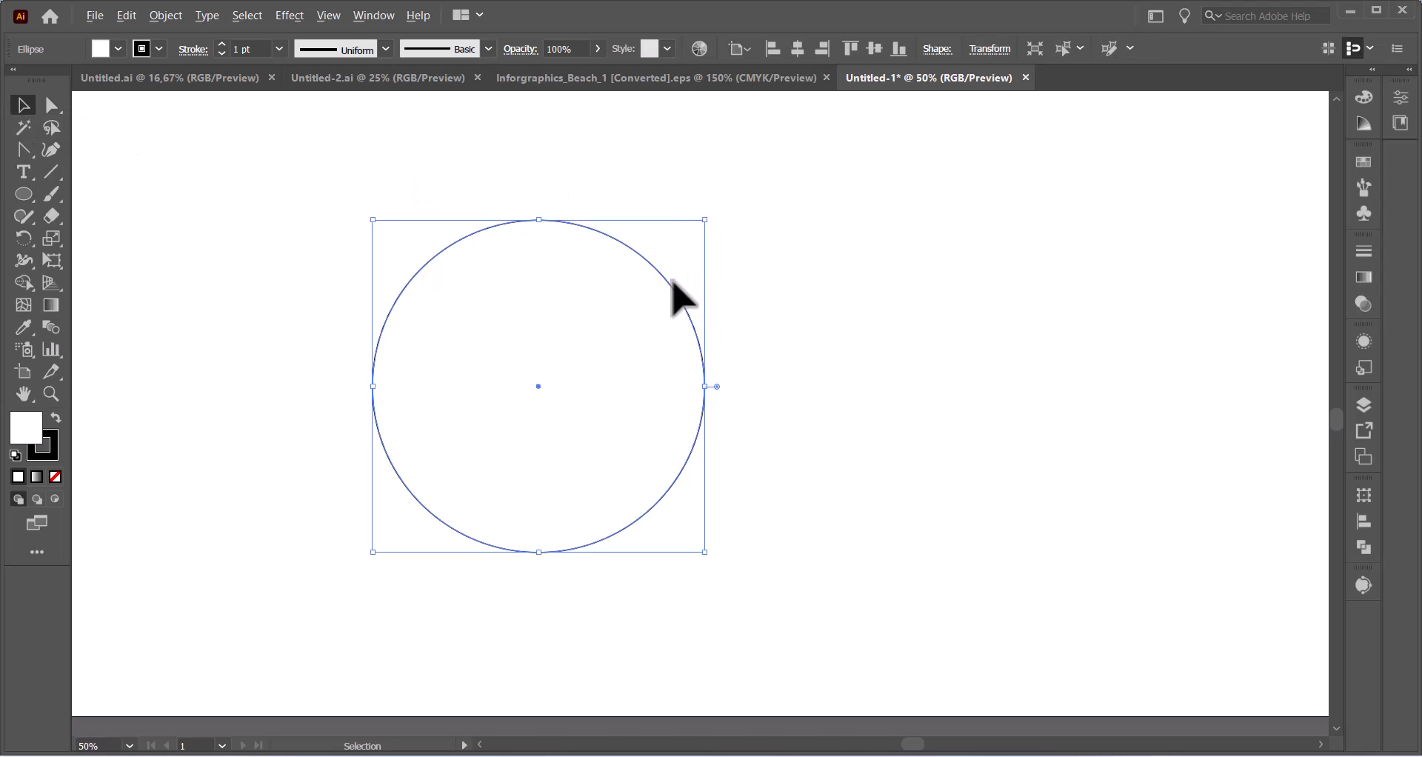
- Place a copy of the circle overlapping its right side, with no fill on either circle and the copy shifted slightly farther right
{"action": "left_click_drag", "start_coordinate": [672, 285], "coordinate": [361, 449]}
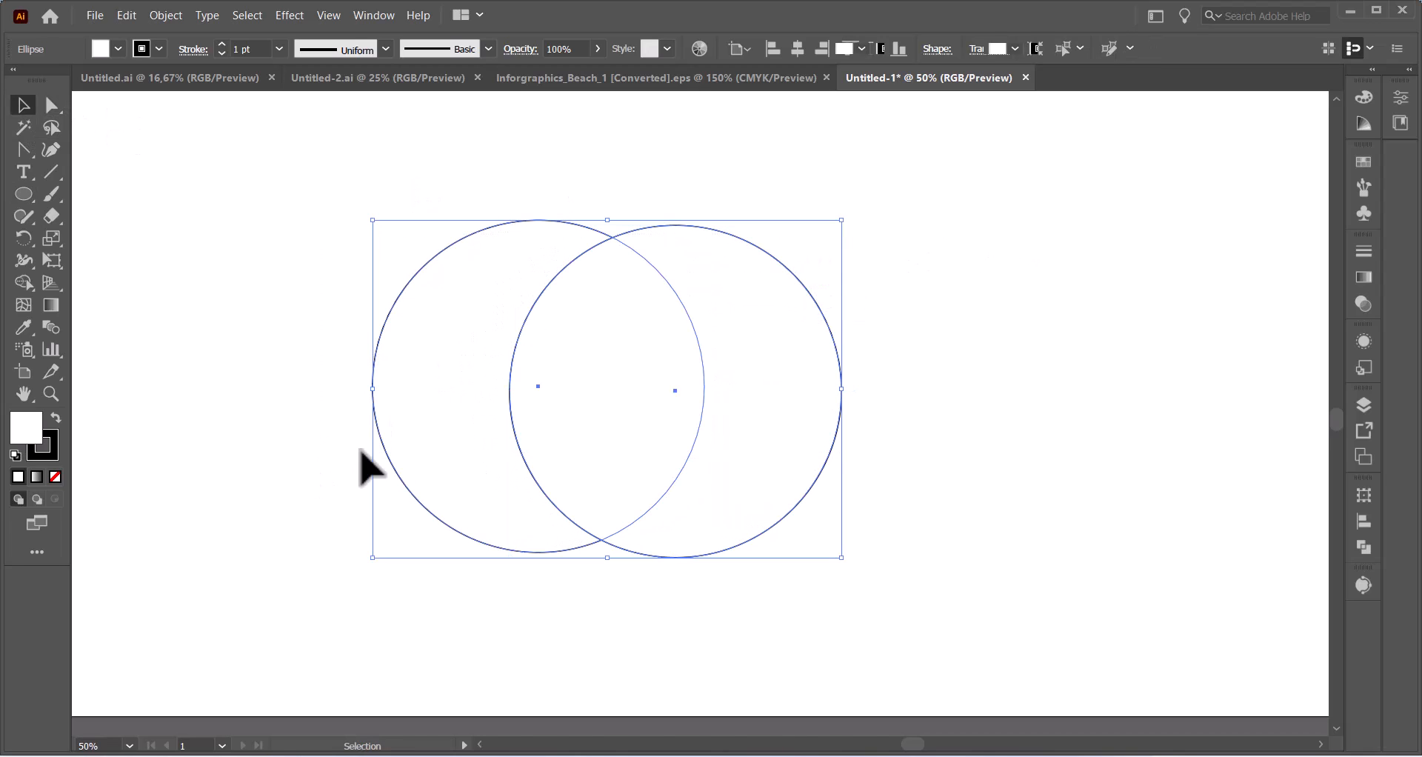
{"action": "left_click", "coordinate": [164, 452]}
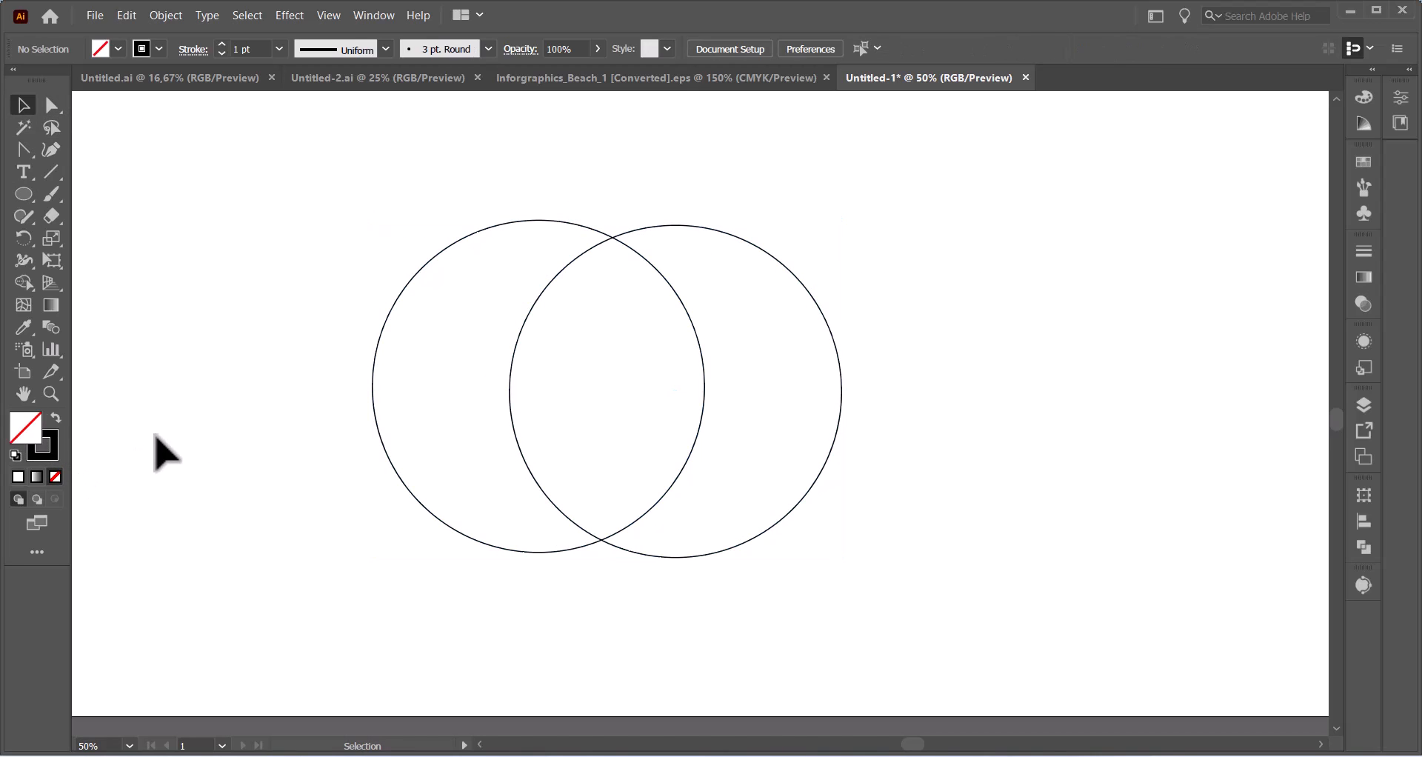
{"action": "left_click", "coordinate": [837, 355]}
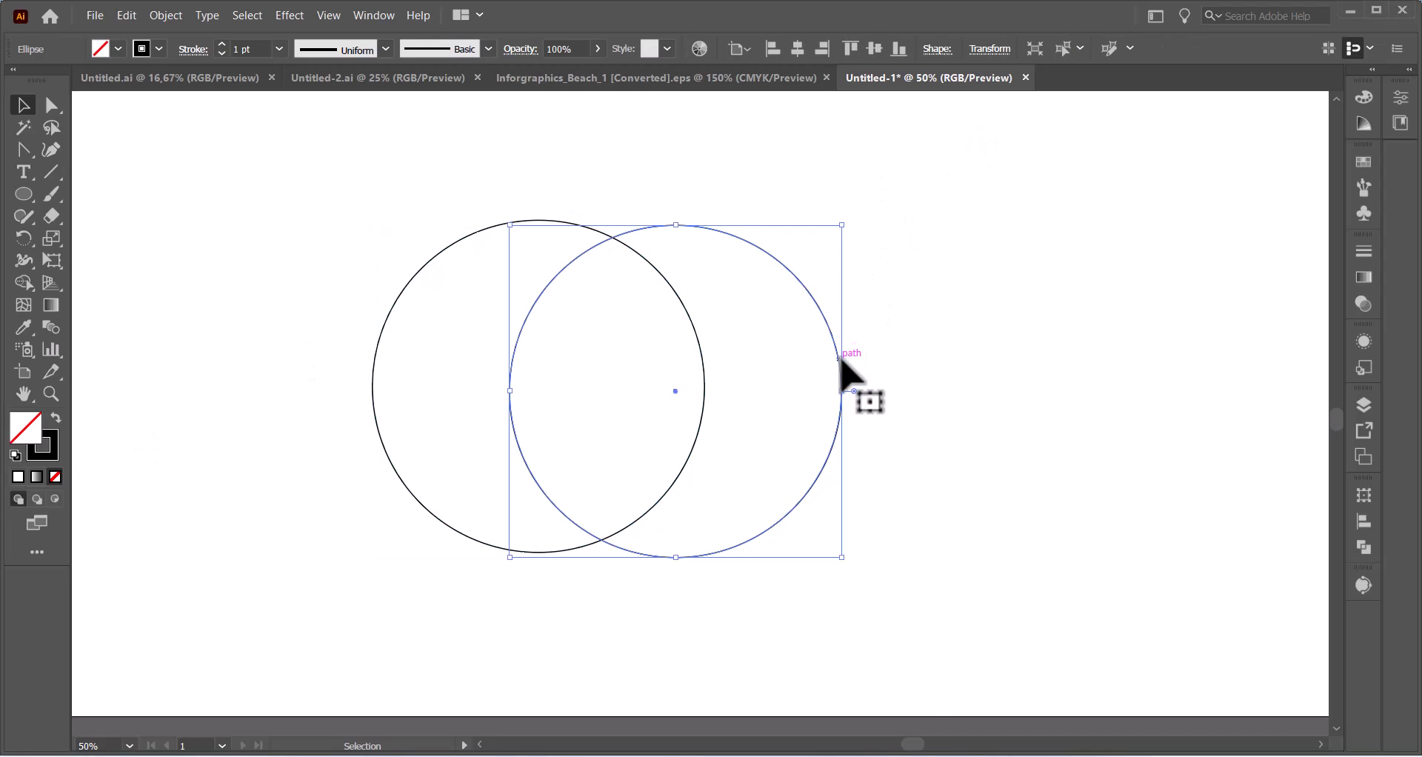
{"action": "left_click_drag", "start_coordinate": [840, 359], "coordinate": [880, 356]}
{"action": "left_click", "coordinate": [973, 312]}
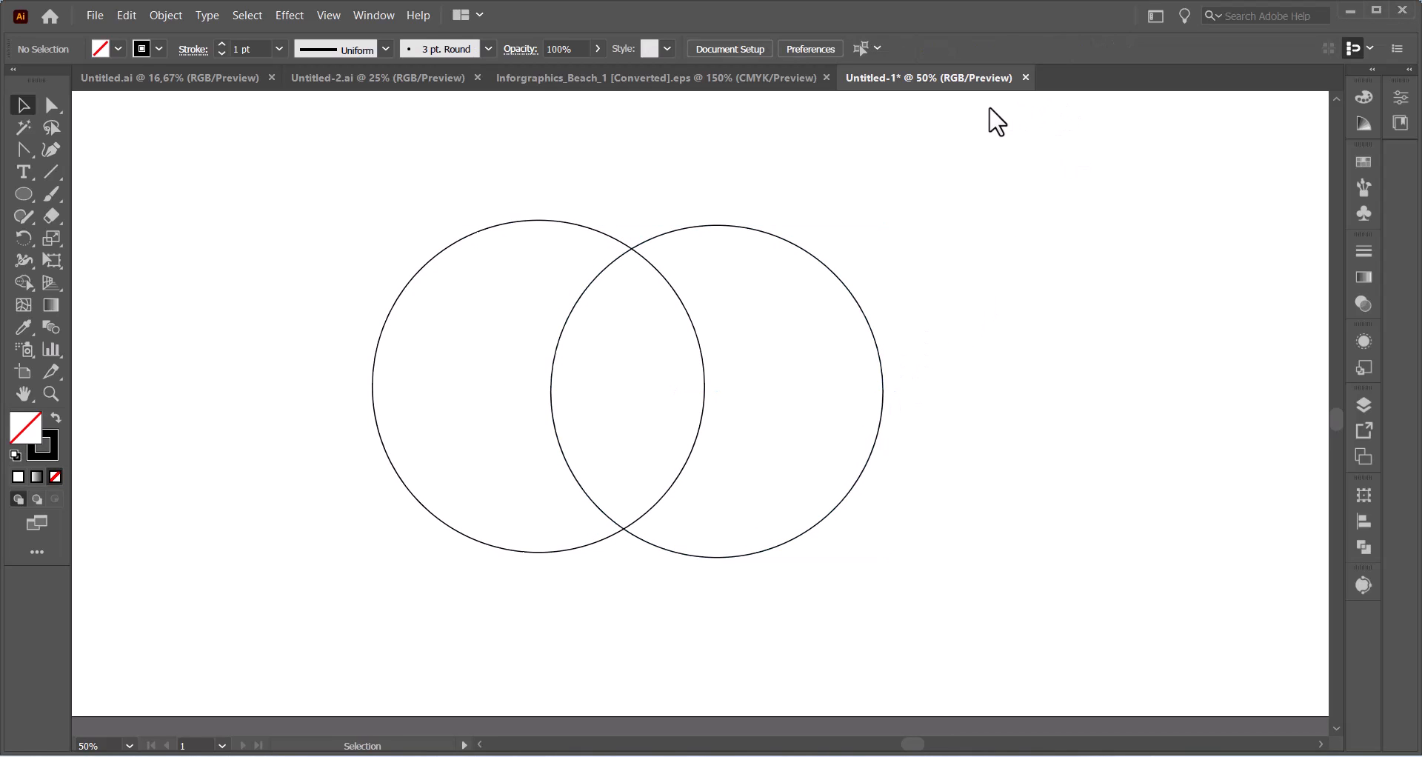
- Draw a smaller circle centred on the lower intersection of the two large circles and place an overlapping copy slightly below it
{"action": "left_click", "coordinate": [29, 198]}
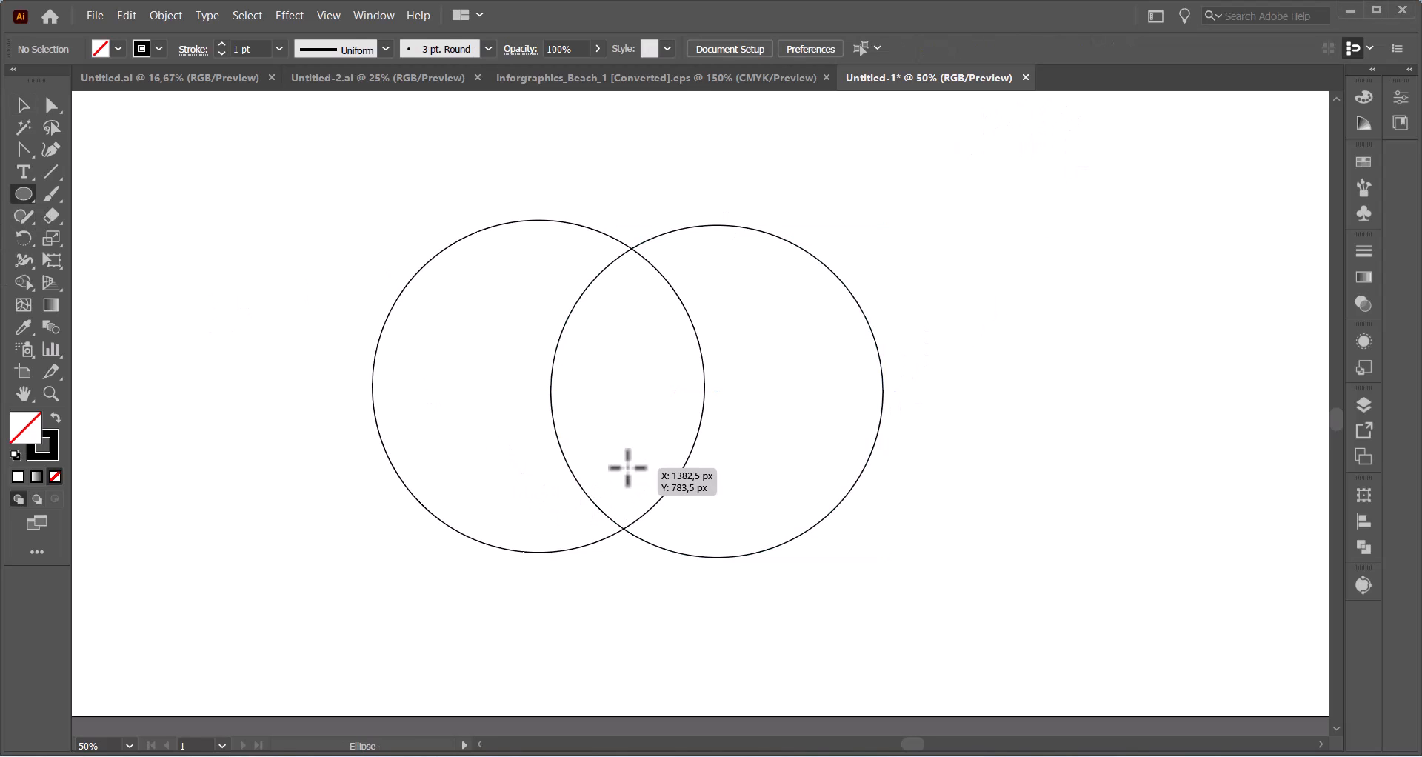
{"action": "left_click_drag", "start_coordinate": [626, 527], "coordinate": [693, 637]}
{"action": "left_click", "coordinate": [23, 105]}
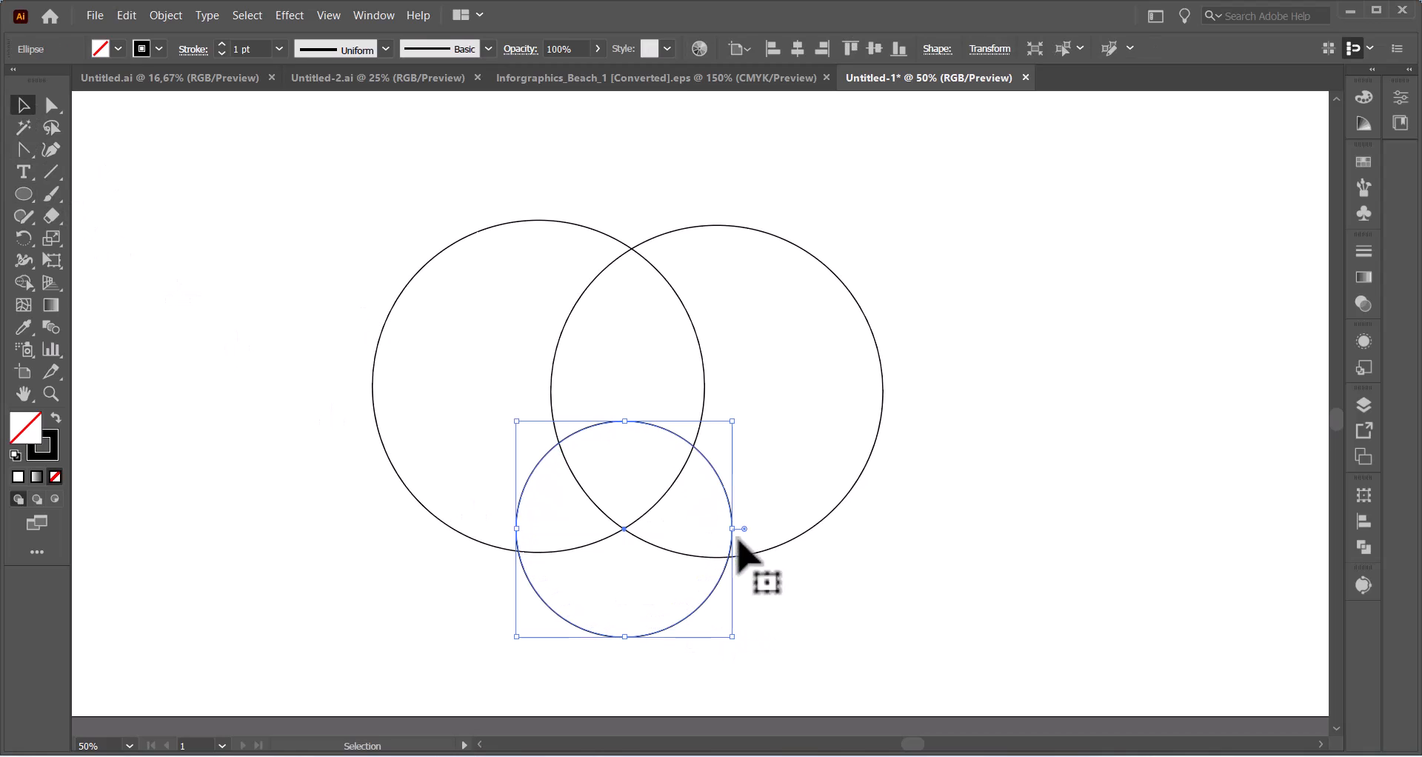
{"action": "left_click_drag", "start_coordinate": [708, 465], "coordinate": [718, 532], "text": "alt"}
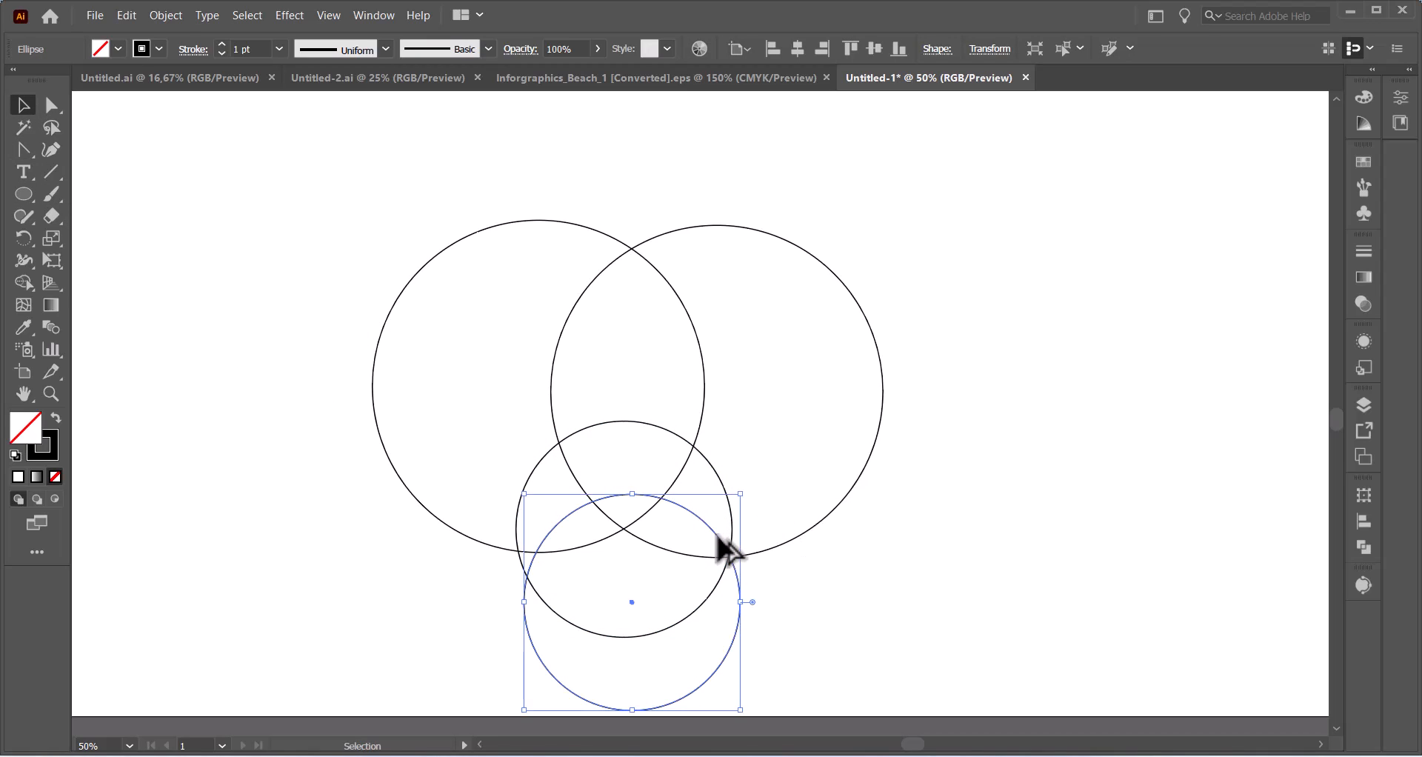
{"action": "left_click", "coordinate": [753, 457]}
- Group the two large overlapping circles
{"action": "left_click_drag", "start_coordinate": [439, 175], "coordinate": [737, 307]}
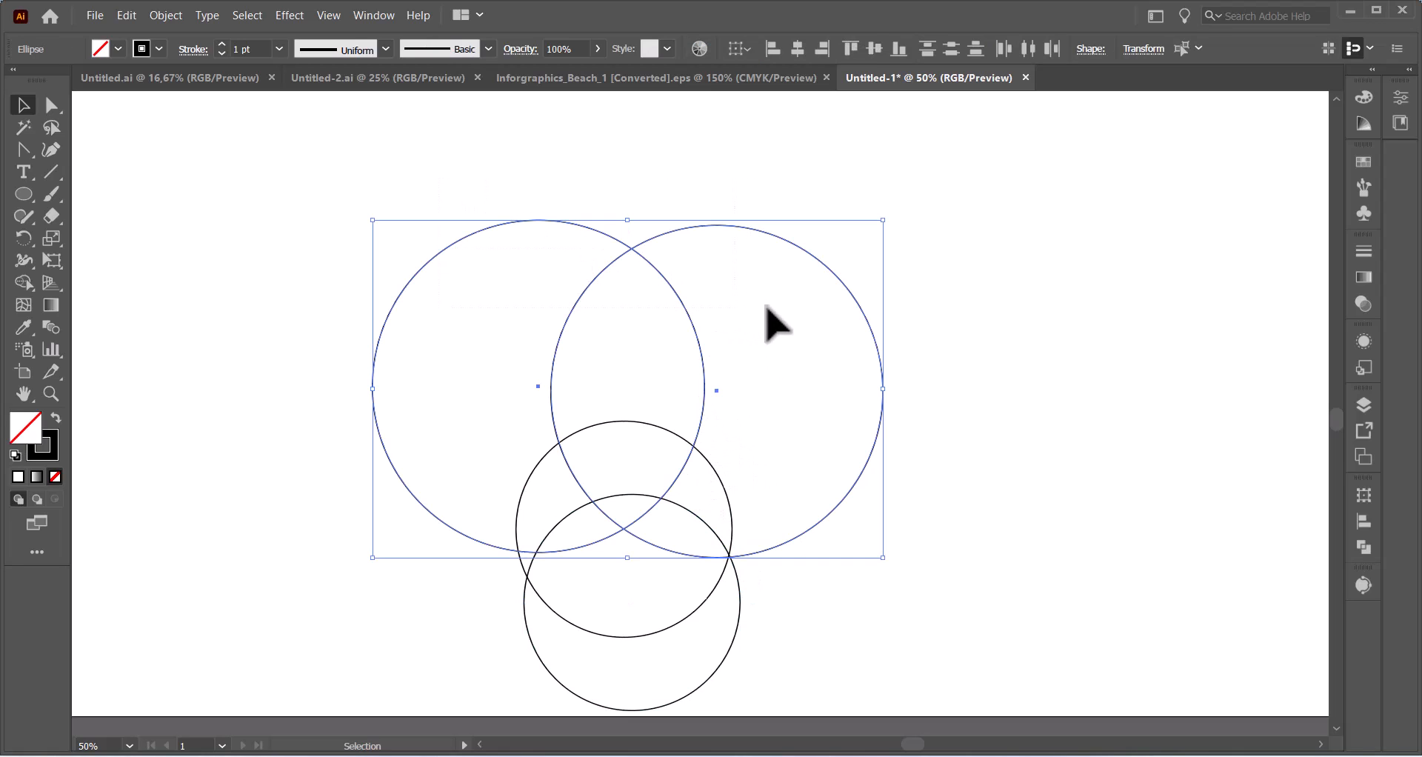
{"action": "right_click", "coordinate": [783, 240]}
{"action": "left_click", "coordinate": [878, 351]}
{"action": "left_click", "coordinate": [1007, 300]}
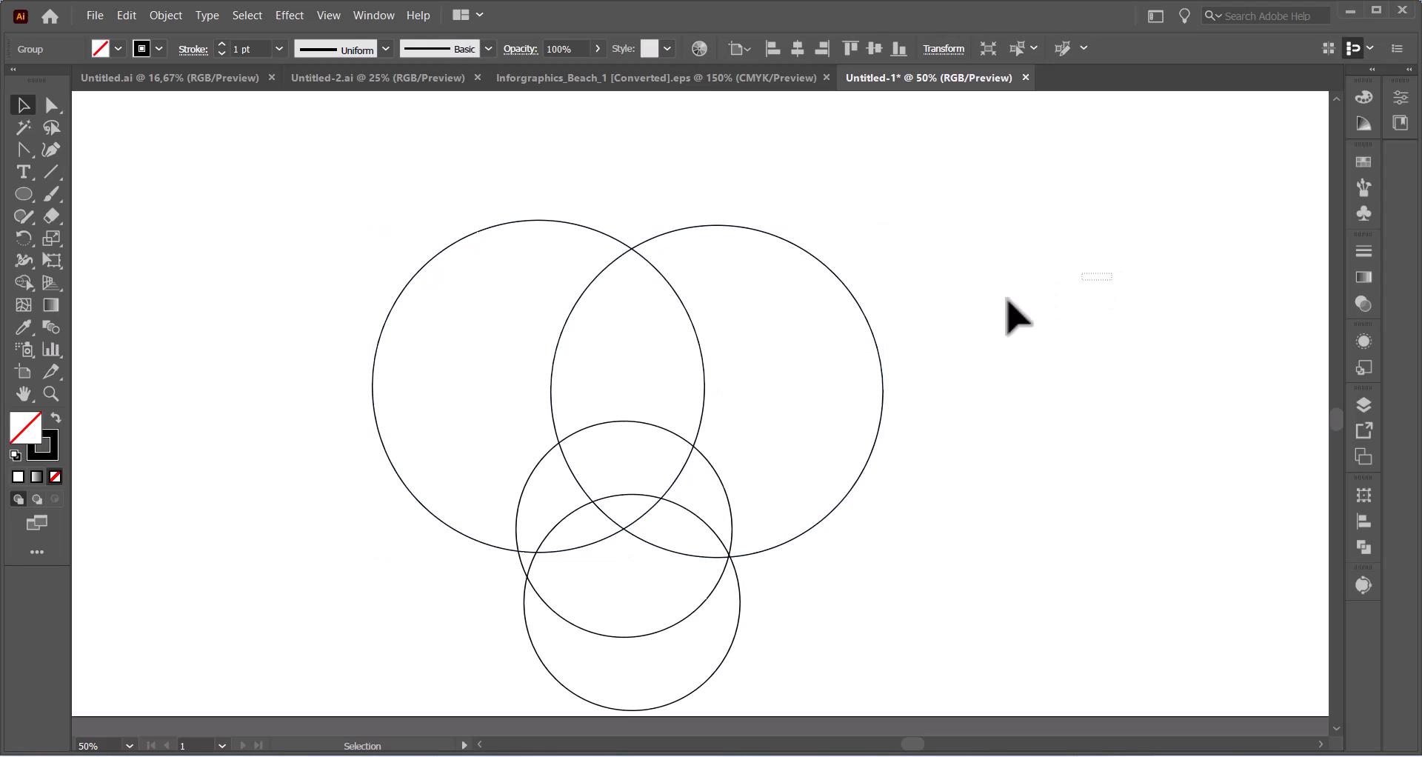
- Align the large-circle group and the two smaller circles on their horizontal centres
{"action": "left_click_drag", "start_coordinate": [899, 404], "coordinate": [396, 659]}
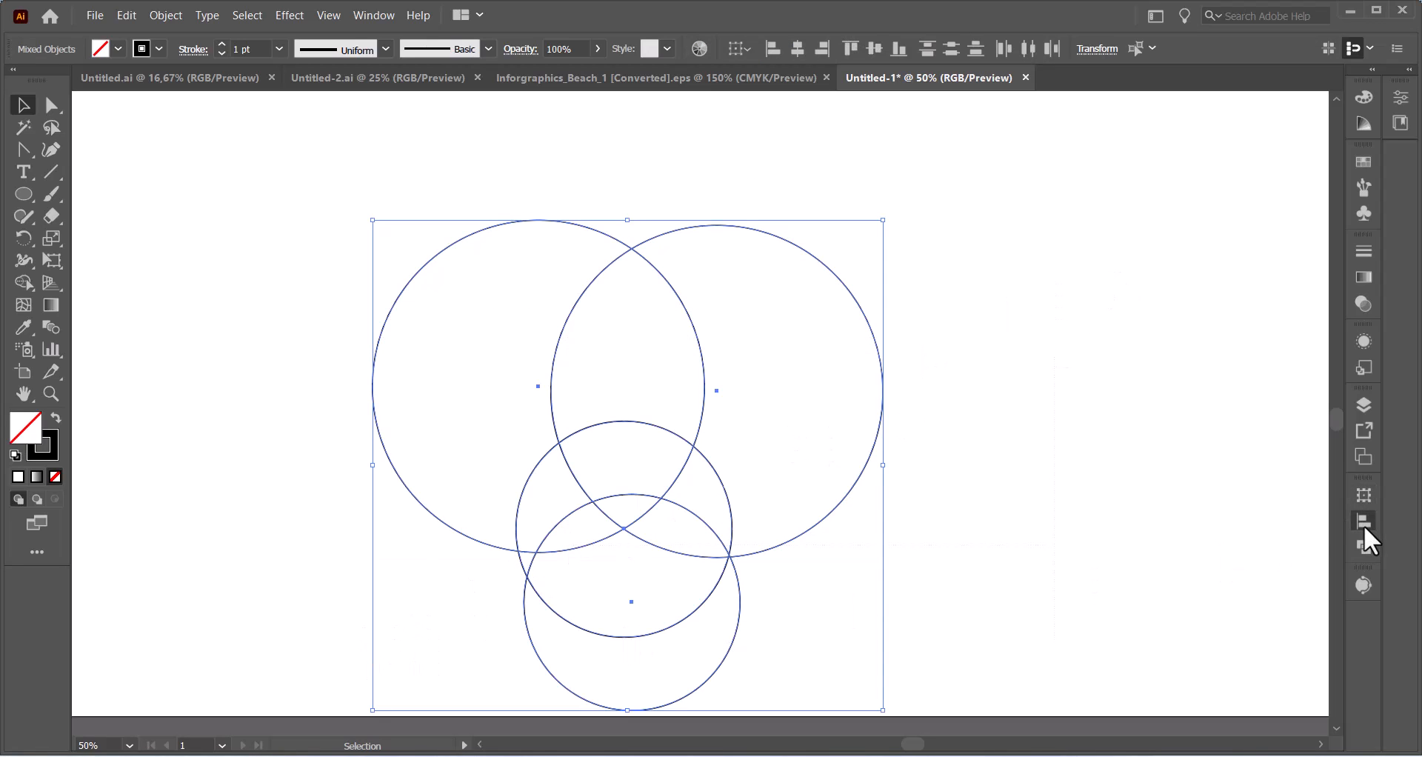
{"action": "left_click", "coordinate": [1363, 521]}
{"action": "left_click", "coordinate": [1185, 539]}
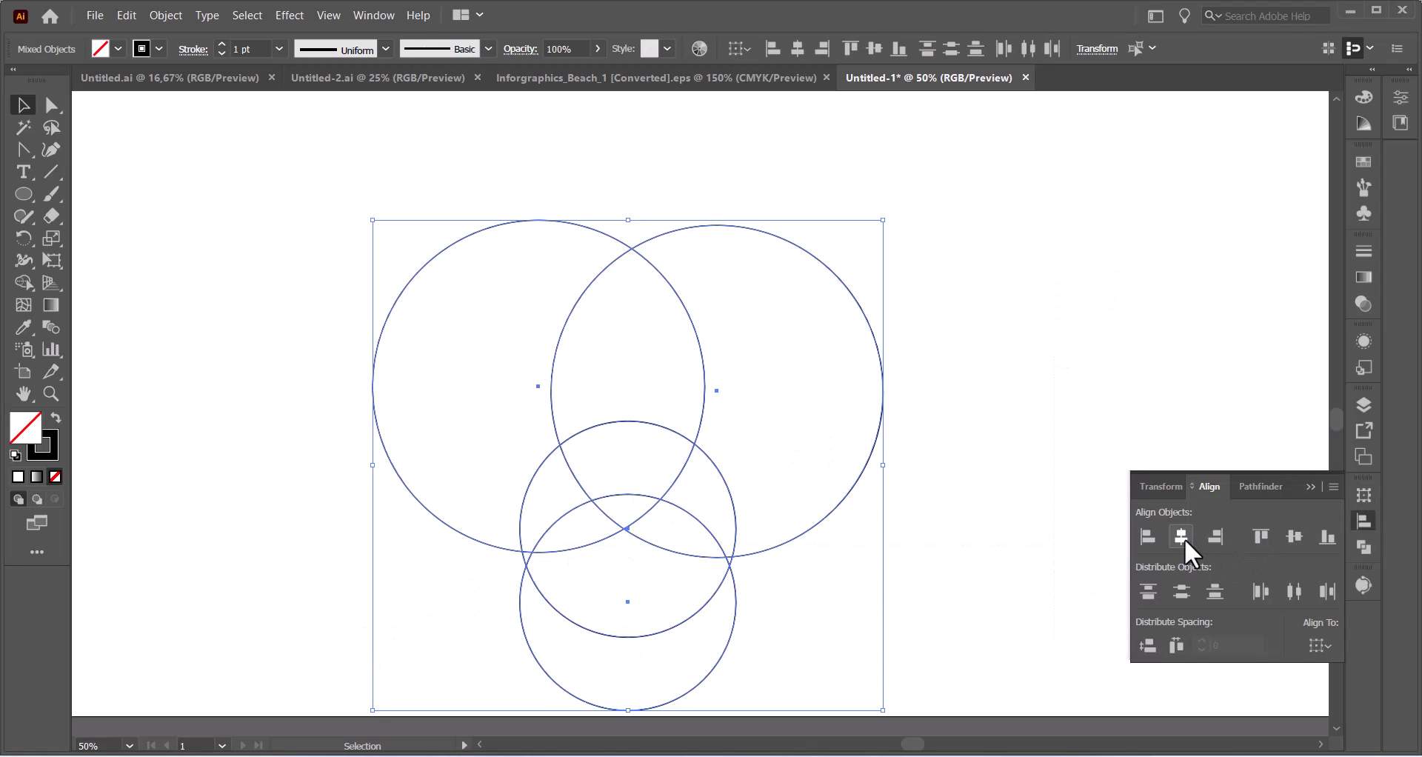
{"action": "left_click", "coordinate": [969, 341]}
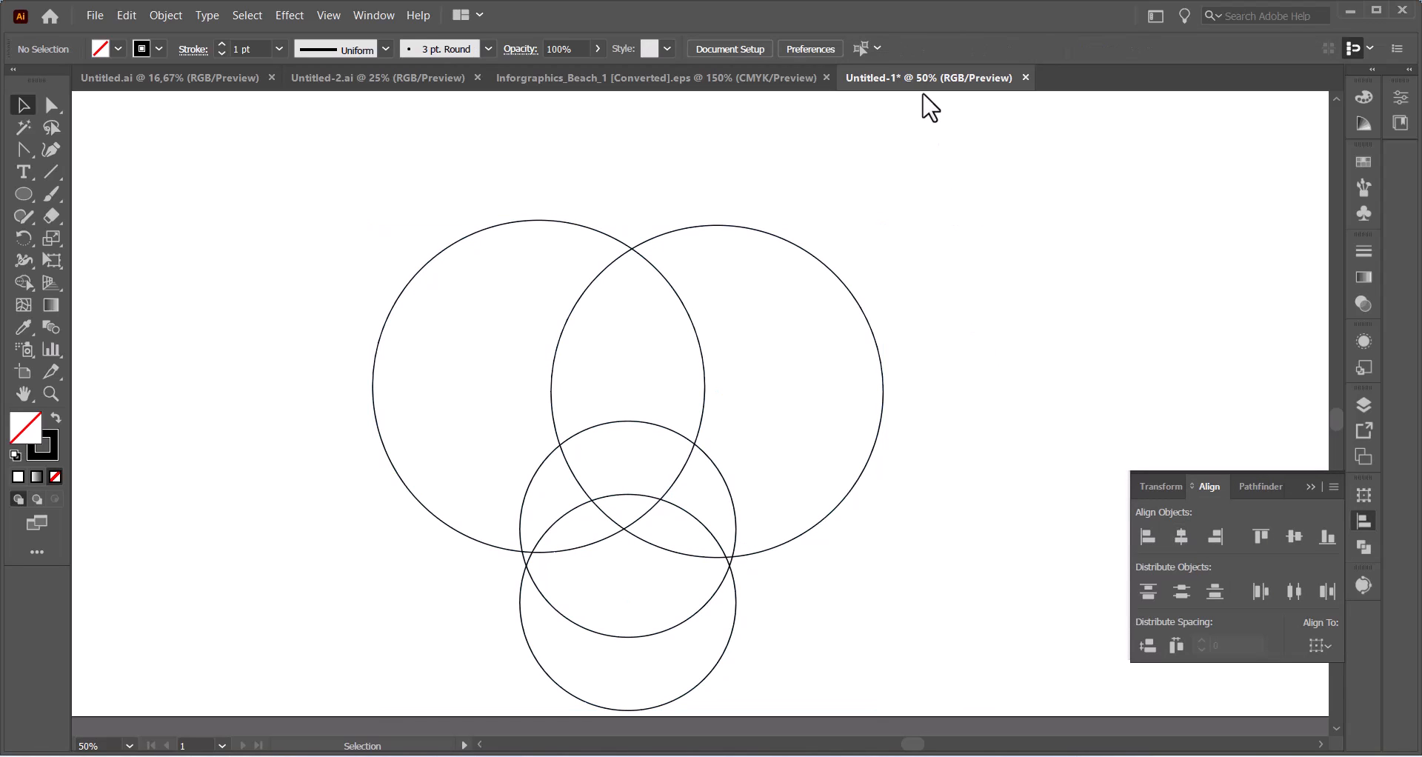
- Draw a small circle about 86 px wide in the upper part of the large circles' overlap, centred between them
{"action": "key", "text": "l"}
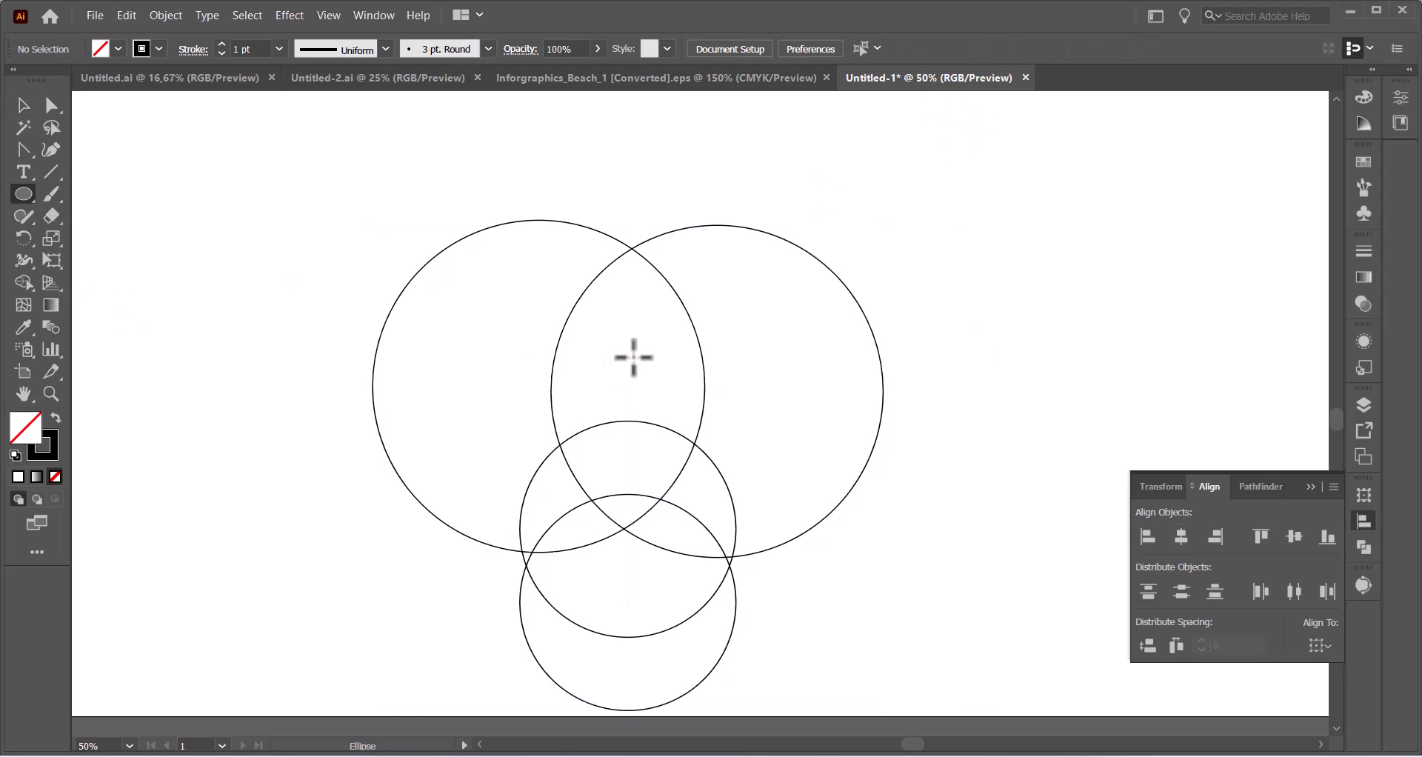
{"action": "left_click_drag", "start_coordinate": [628, 355], "coordinate": [659, 386]}
{"action": "left_click", "coordinate": [24, 111]}
{"action": "left_click_drag", "start_coordinate": [340, 149], "coordinate": [863, 663]}
{"action": "left_click", "coordinate": [951, 289]}
- Move all the circles together higher up on the artboard
{"action": "key", "text": "ctrl+a"}
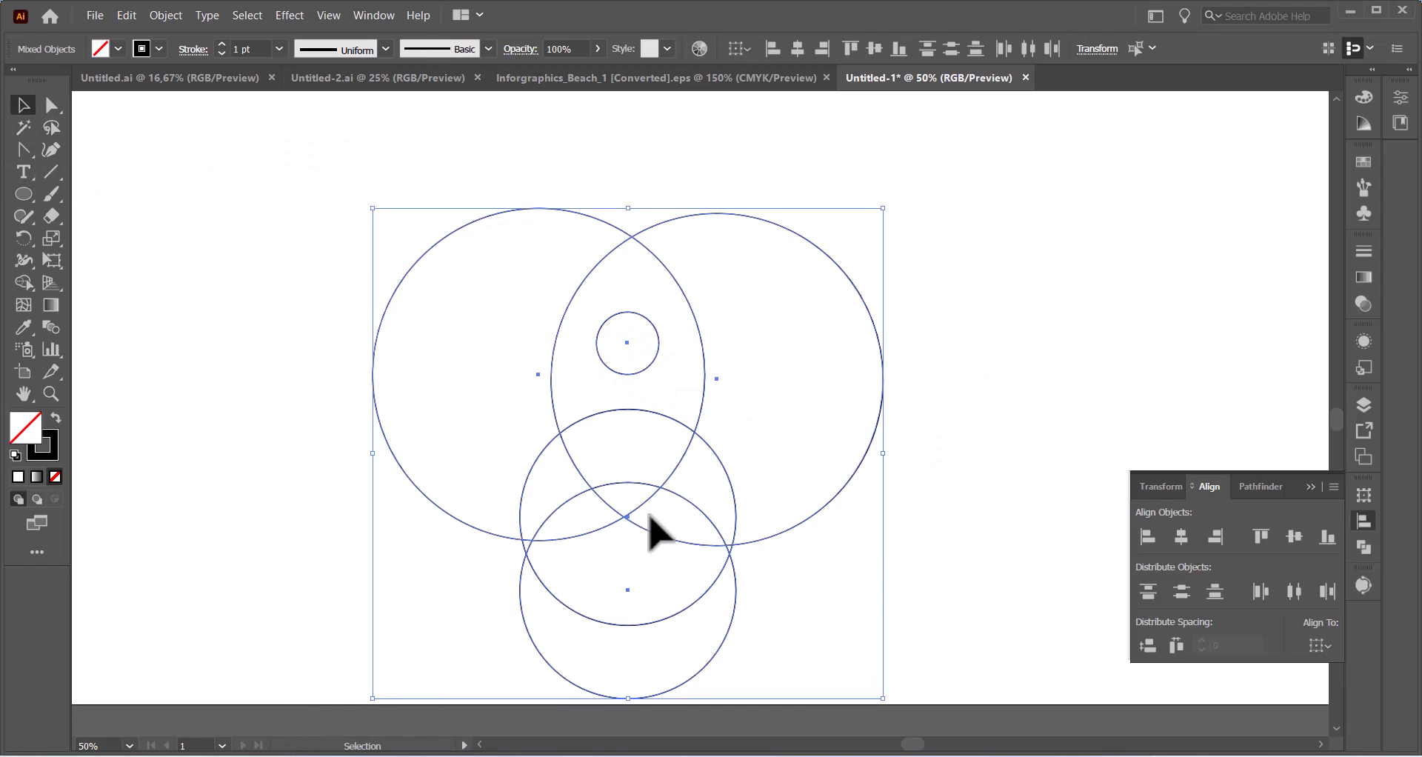
{"action": "left_click_drag", "start_coordinate": [645, 511], "coordinate": [654, 413]}
{"action": "scroll", "coordinate": [793, 534], "scroll_direction": "up", "scroll_amount": 2}
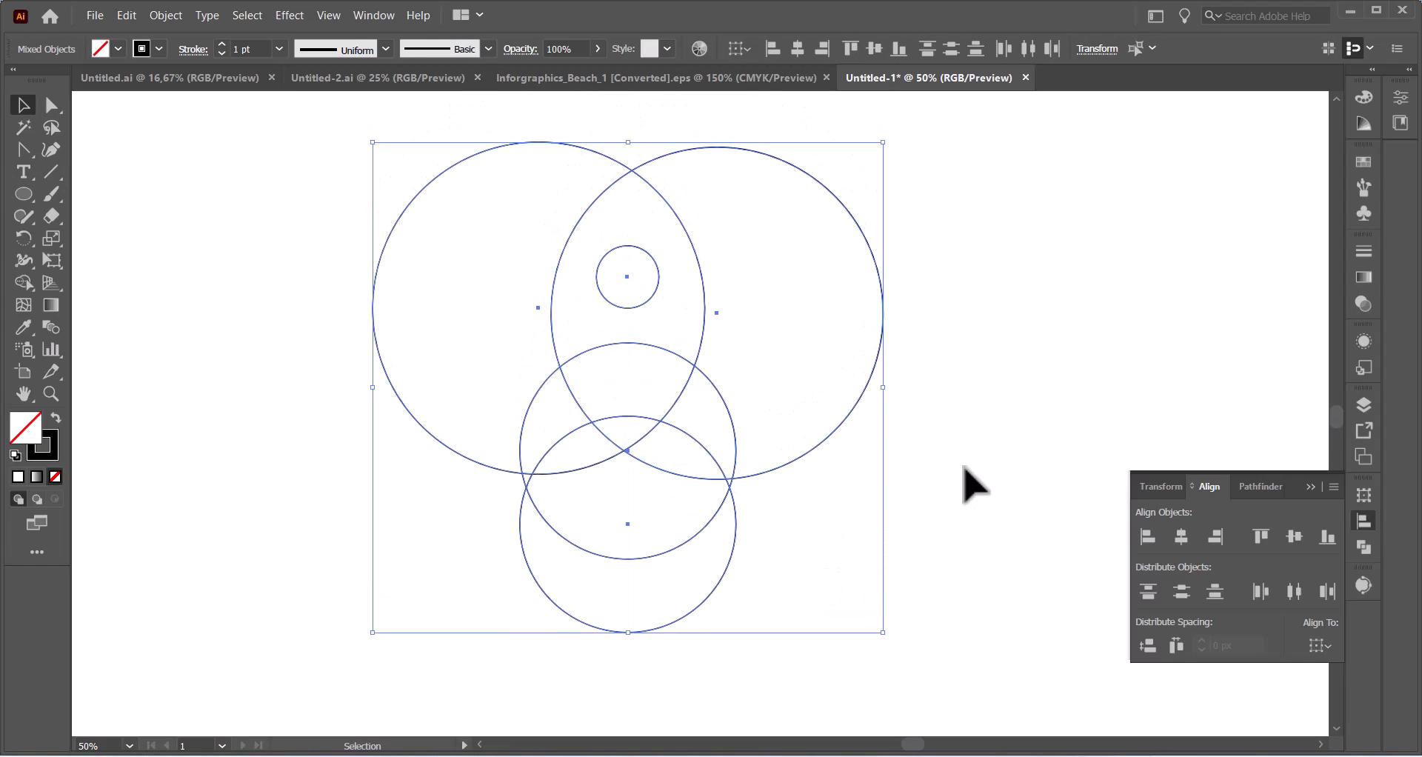
{"action": "left_click", "coordinate": [968, 483]}
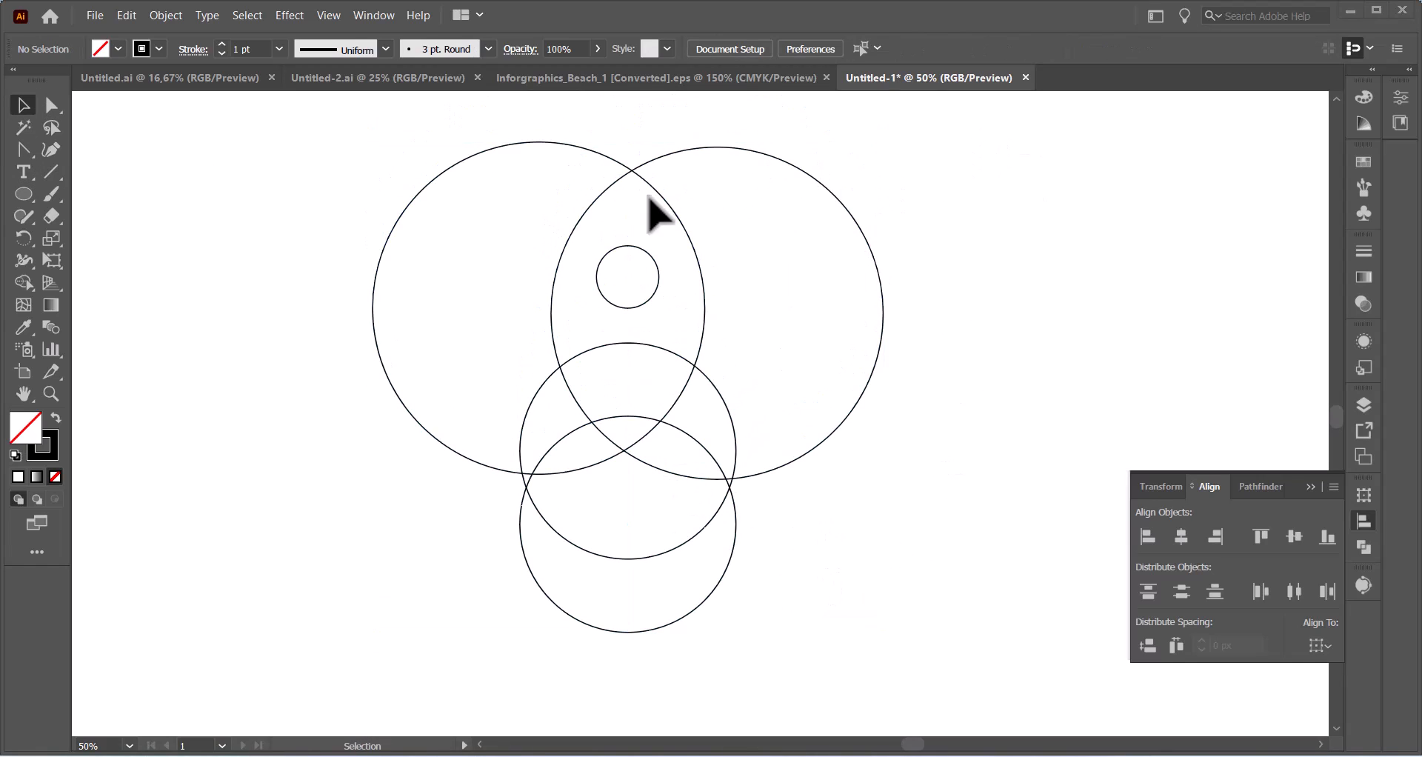
{"action": "left_click", "coordinate": [519, 141]}
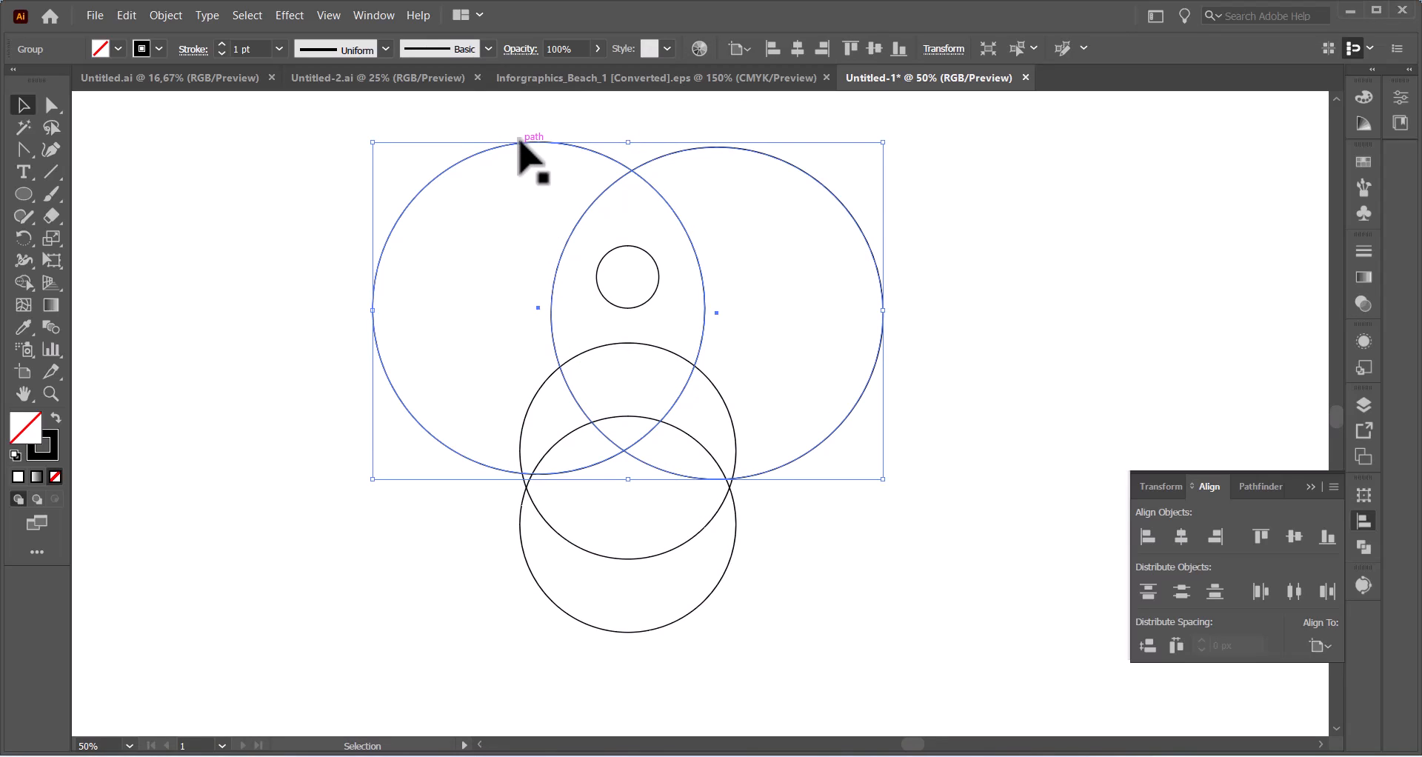
{"action": "left_click", "coordinate": [28, 197]}
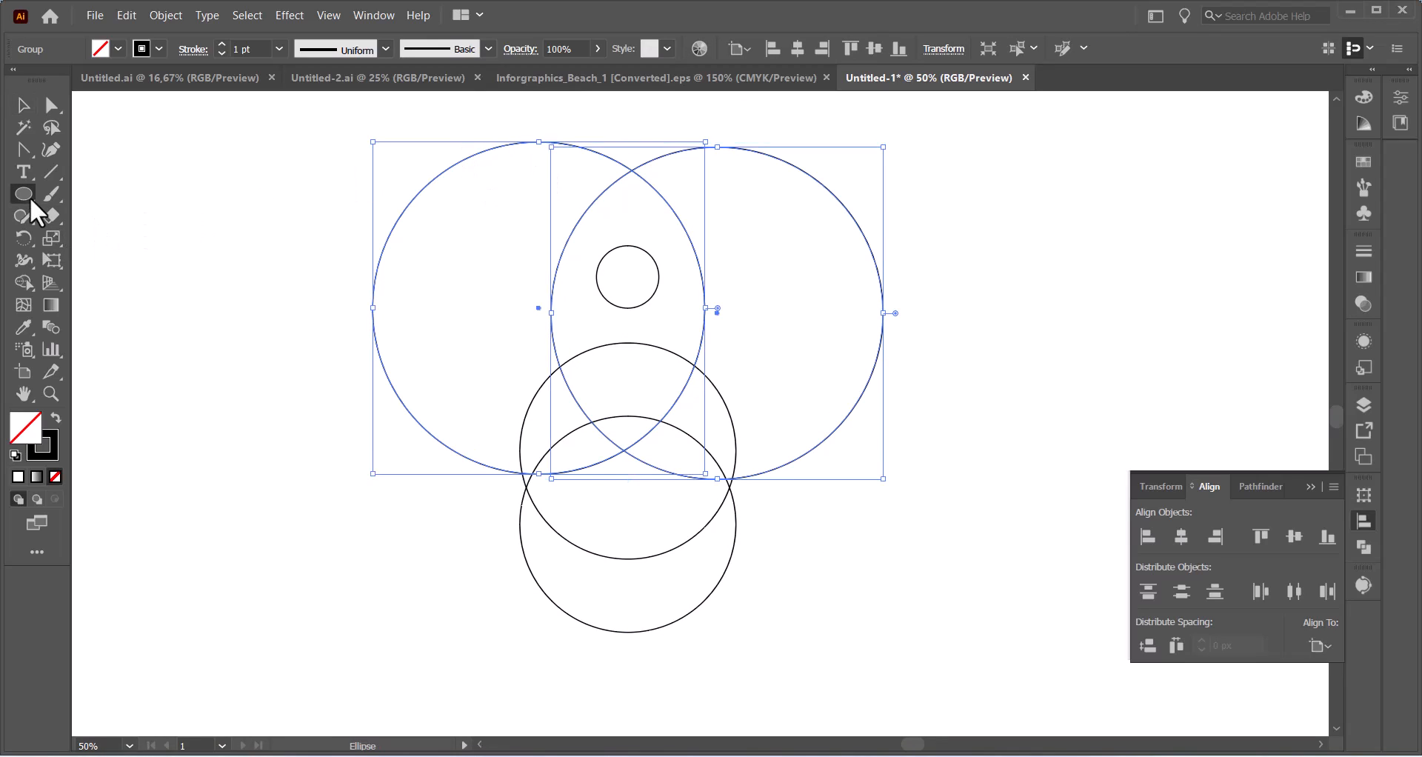
{"action": "left_click", "coordinate": [800, 535]}
{"action": "left_click", "coordinate": [777, 426]}
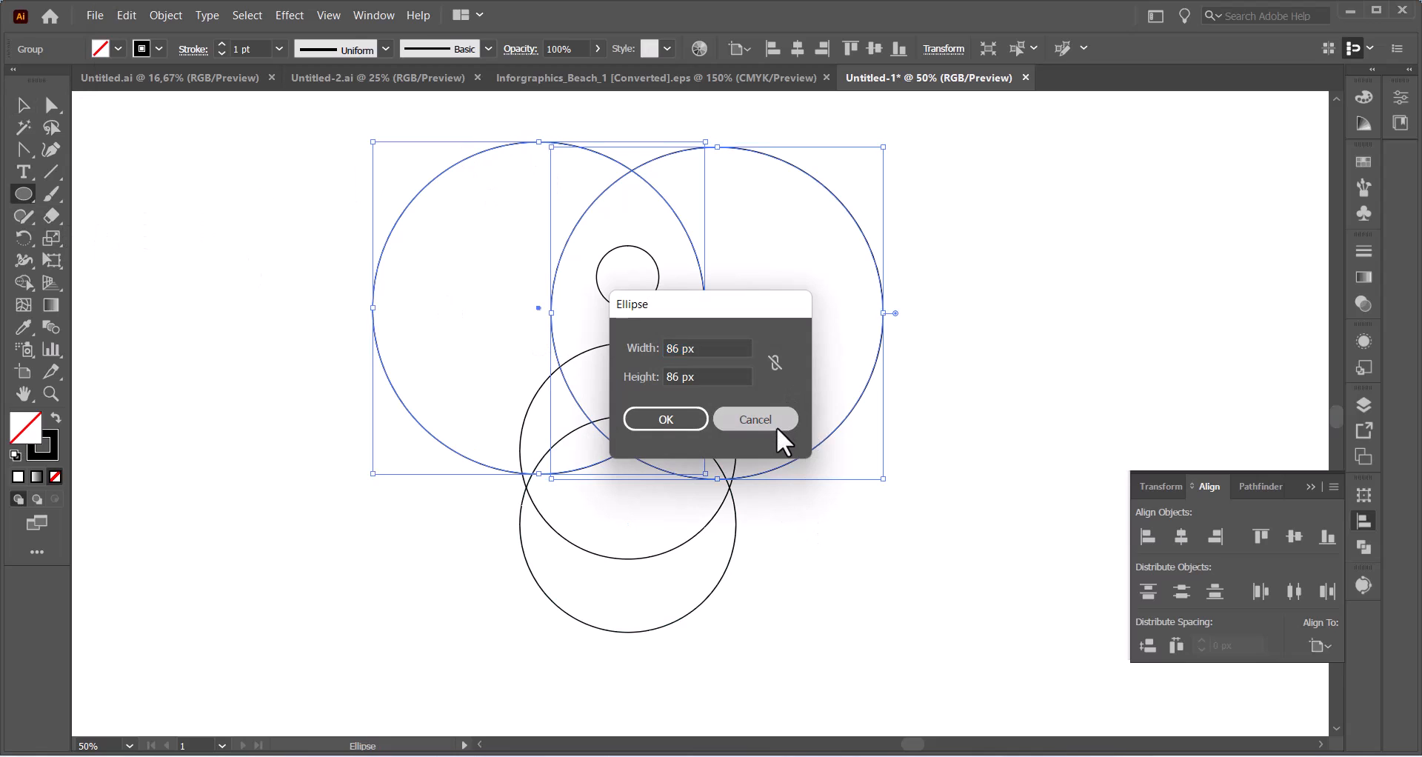
{"action": "left_click", "coordinate": [841, 483]}
{"action": "left_click", "coordinate": [761, 419]}
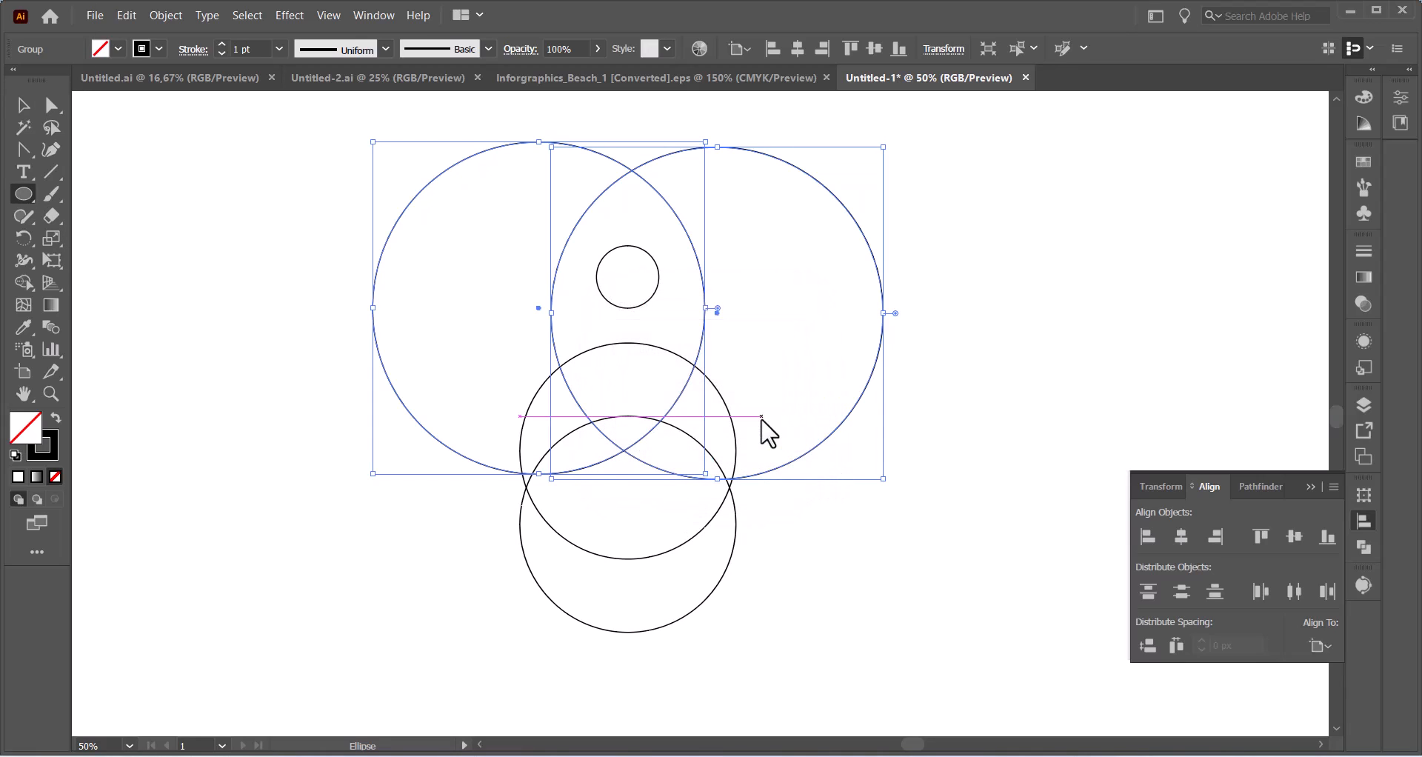
- Draw a larger circle at the lower right of the design and place a copy on the lower left, overlapping it in the middle
{"action": "left_click_drag", "start_coordinate": [821, 444], "coordinate": [982, 652]}
{"action": "left_click", "coordinate": [23, 105]}
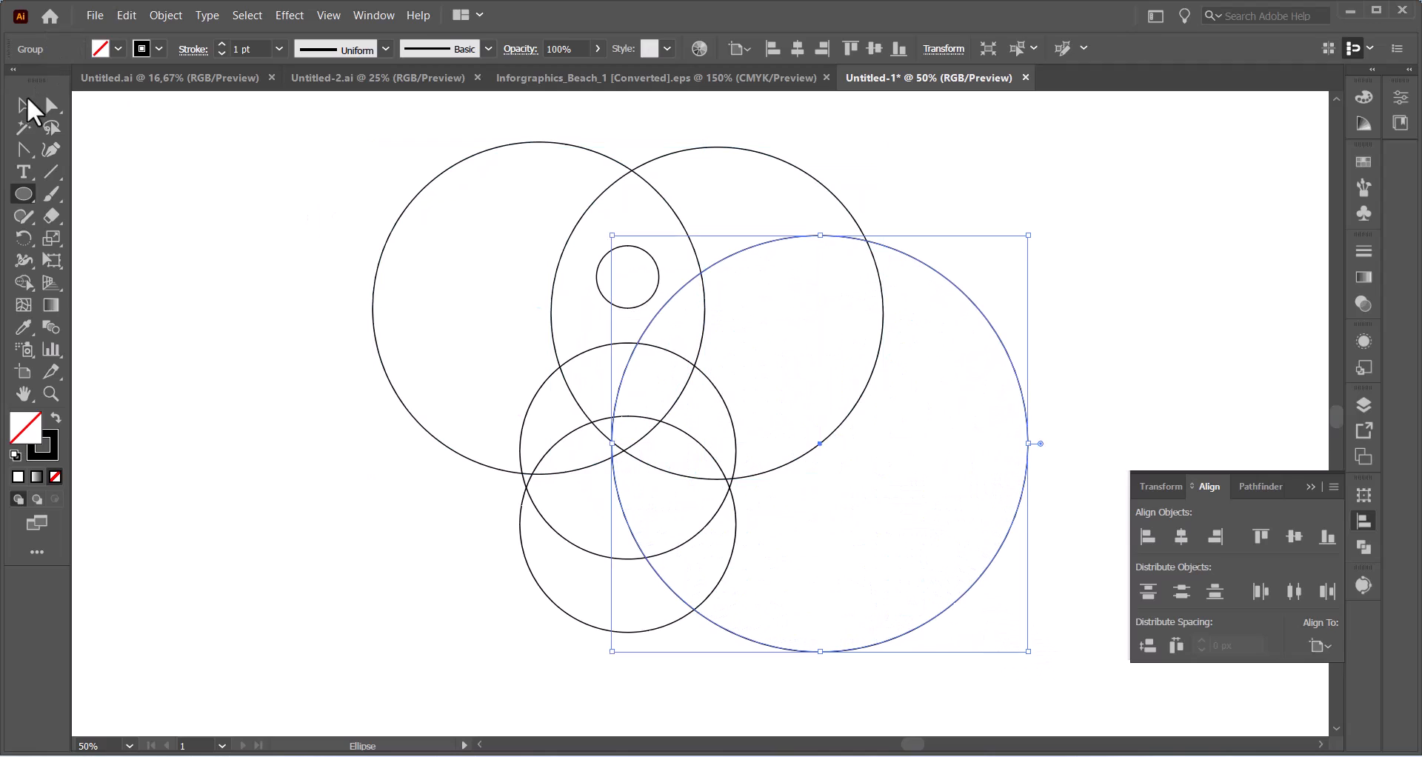
{"action": "left_click", "coordinate": [140, 133]}
{"action": "left_click_drag", "start_coordinate": [1010, 353], "coordinate": [635, 459]}
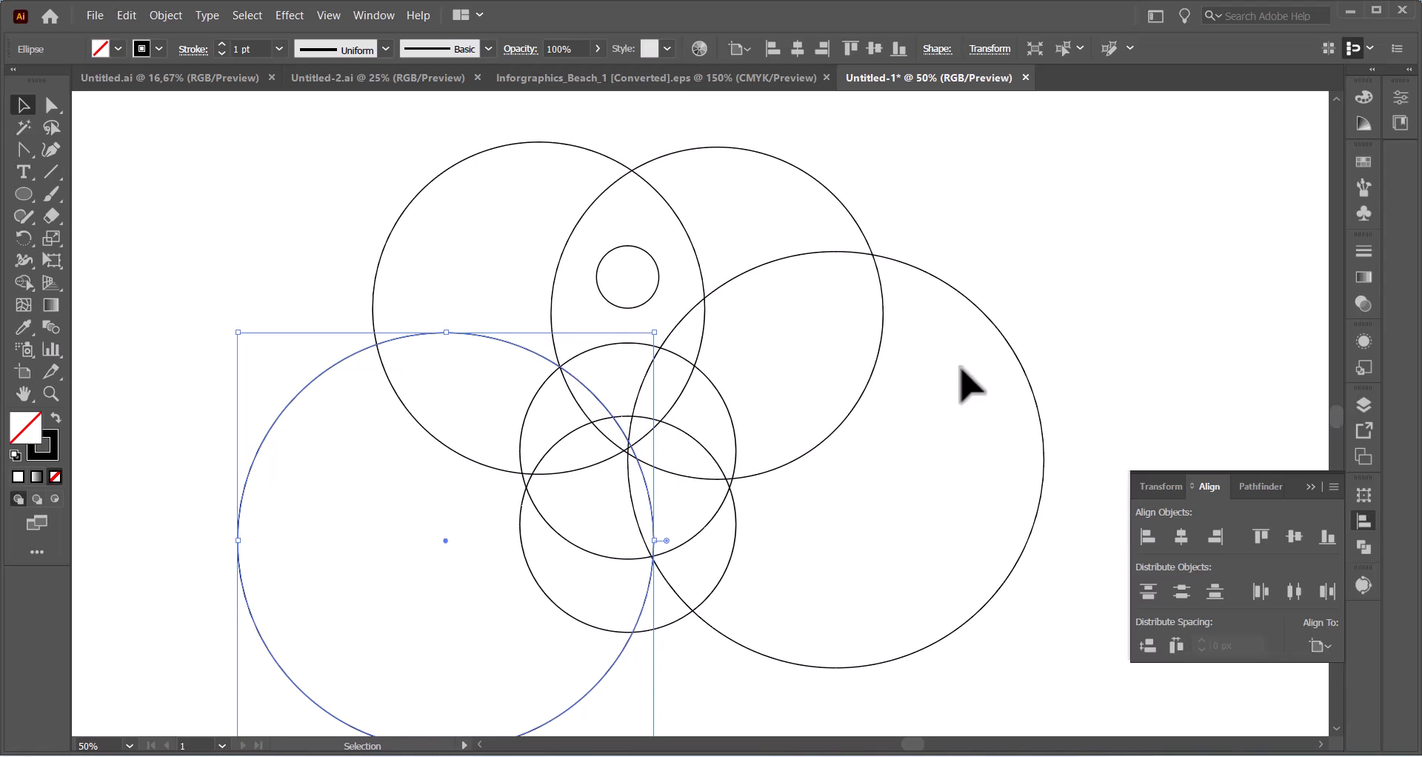
{"action": "left_click_drag", "start_coordinate": [1003, 337], "coordinate": [994, 422]}
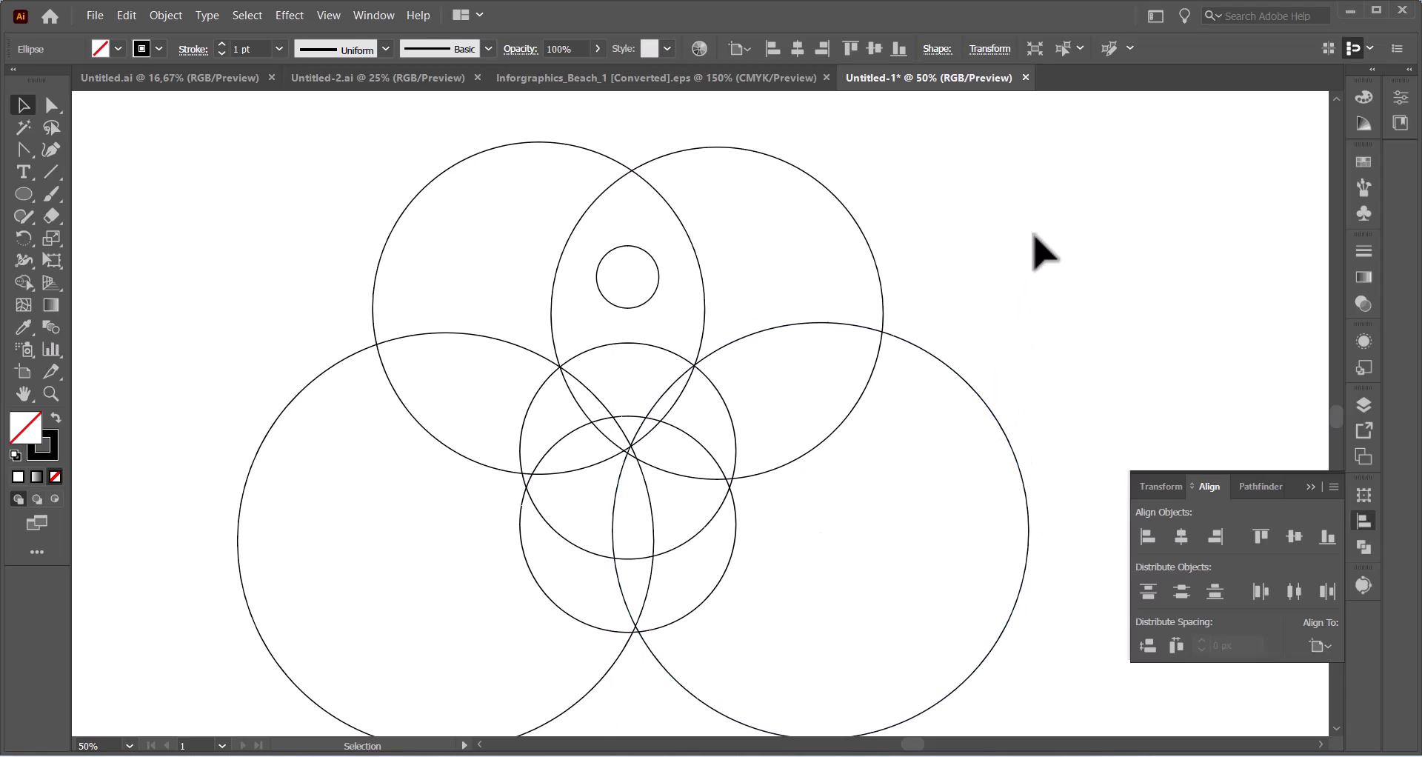
{"action": "left_click", "coordinate": [992, 222]}
- Nudge the two largest lower circles down and left so their upper crossing meets the lower intersection of the grouped circles
{"action": "scroll", "coordinate": [982, 177], "scroll_direction": "down", "scroll_amount": 2}
{"action": "left_click_drag", "start_coordinate": [1029, 590], "coordinate": [533, 625]}
{"action": "key", "text": "Down"}
{"action": "key", "text": "Down"}
{"action": "key", "text": "Down"}
{"action": "key", "text": "Down"}
{"action": "key", "text": "Down"}
{"action": "key", "text": "Down"}
{"action": "key", "text": "Down"}
{"action": "key", "text": "Down"}
{"action": "key", "text": "Down"}
{"action": "key", "text": "Down"}
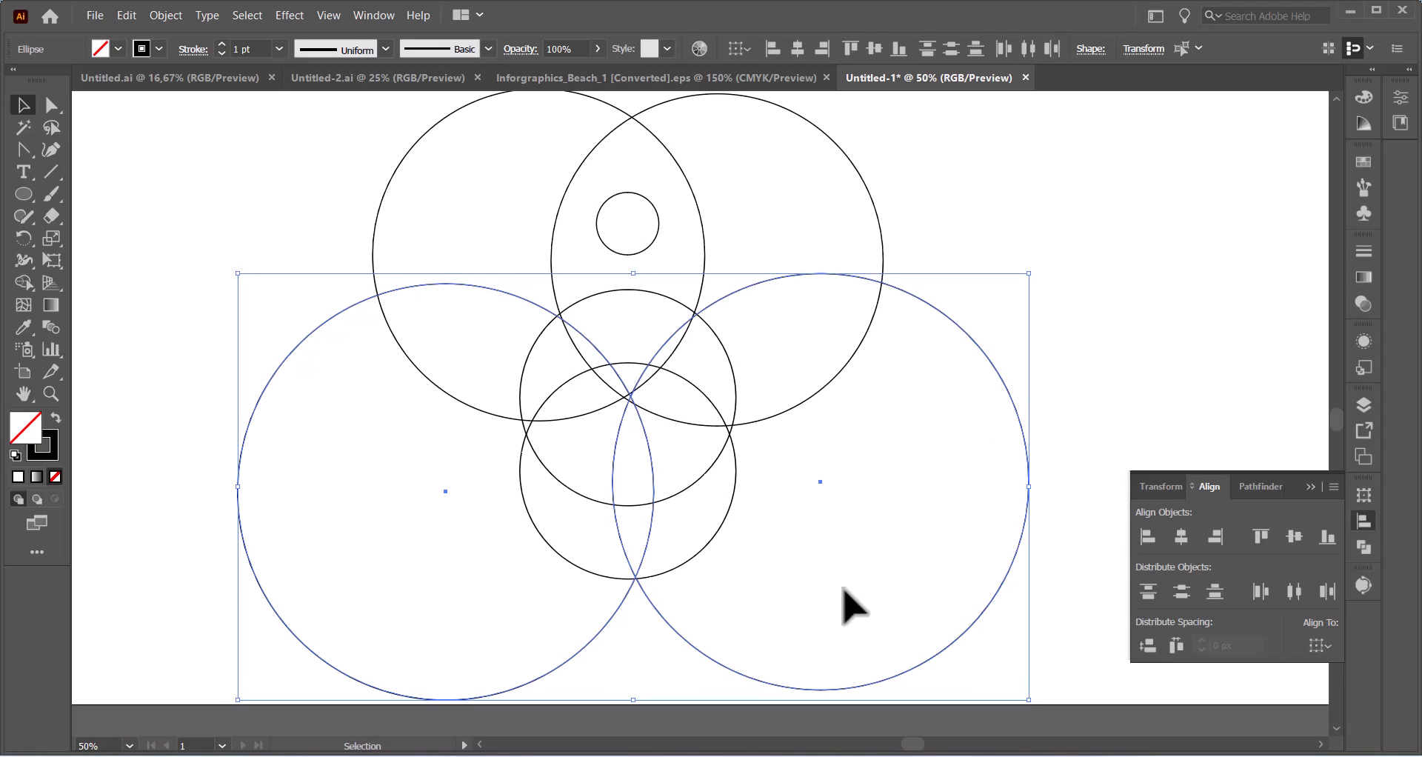
{"action": "key", "text": "Down"}
{"action": "key", "text": "Down"}
{"action": "key", "text": "Down"}
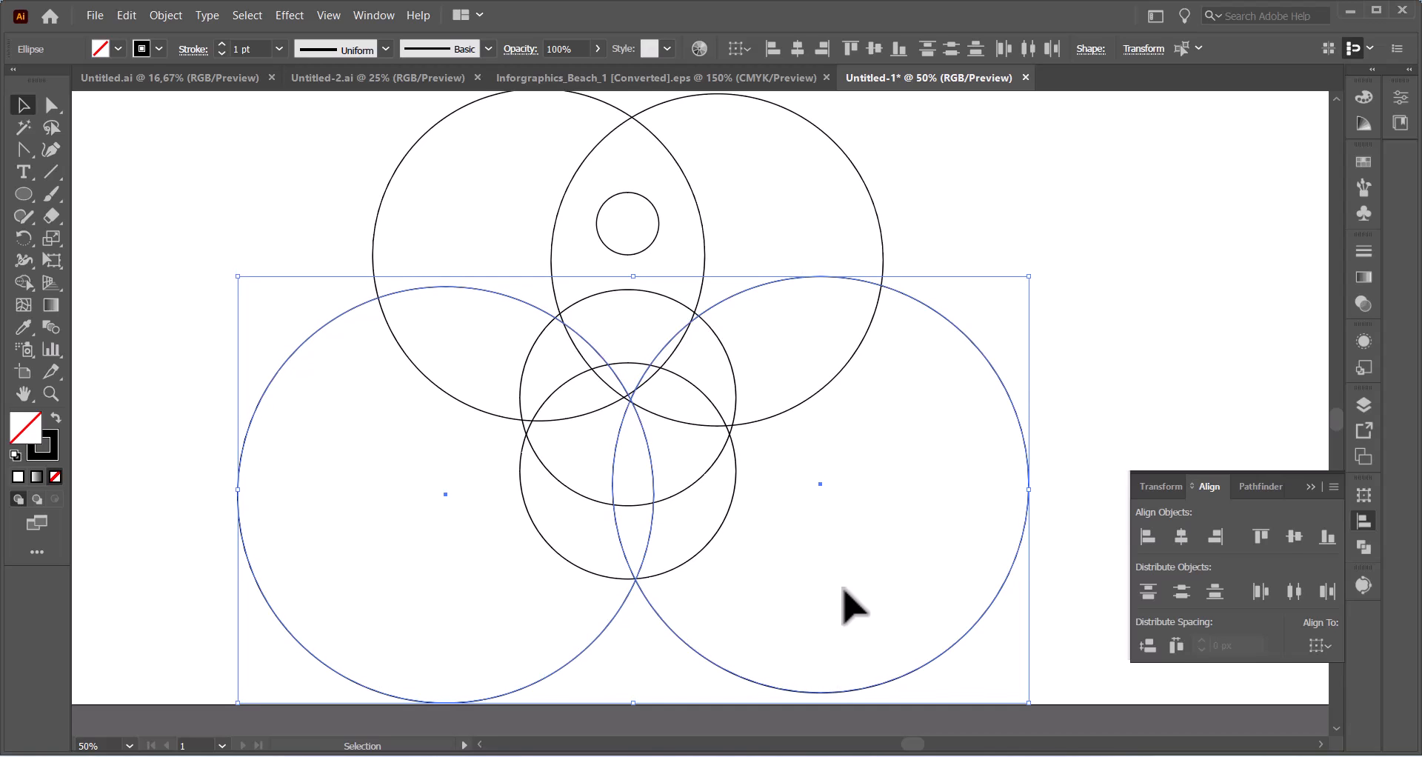
{"action": "key", "text": "Left"}
{"action": "key", "text": "Left"}
{"action": "key", "text": "Left"}
{"action": "key", "text": "Left"}
{"action": "key", "text": "Left"}
{"action": "key", "text": "Left"}
{"action": "key", "text": "Left"}
{"action": "key", "text": "Left"}
{"action": "key", "text": "Left"}
{"action": "key", "text": "Left"}
{"action": "key", "text": "Down"}
{"action": "key", "text": "Down"}
{"action": "key", "text": "Down"}
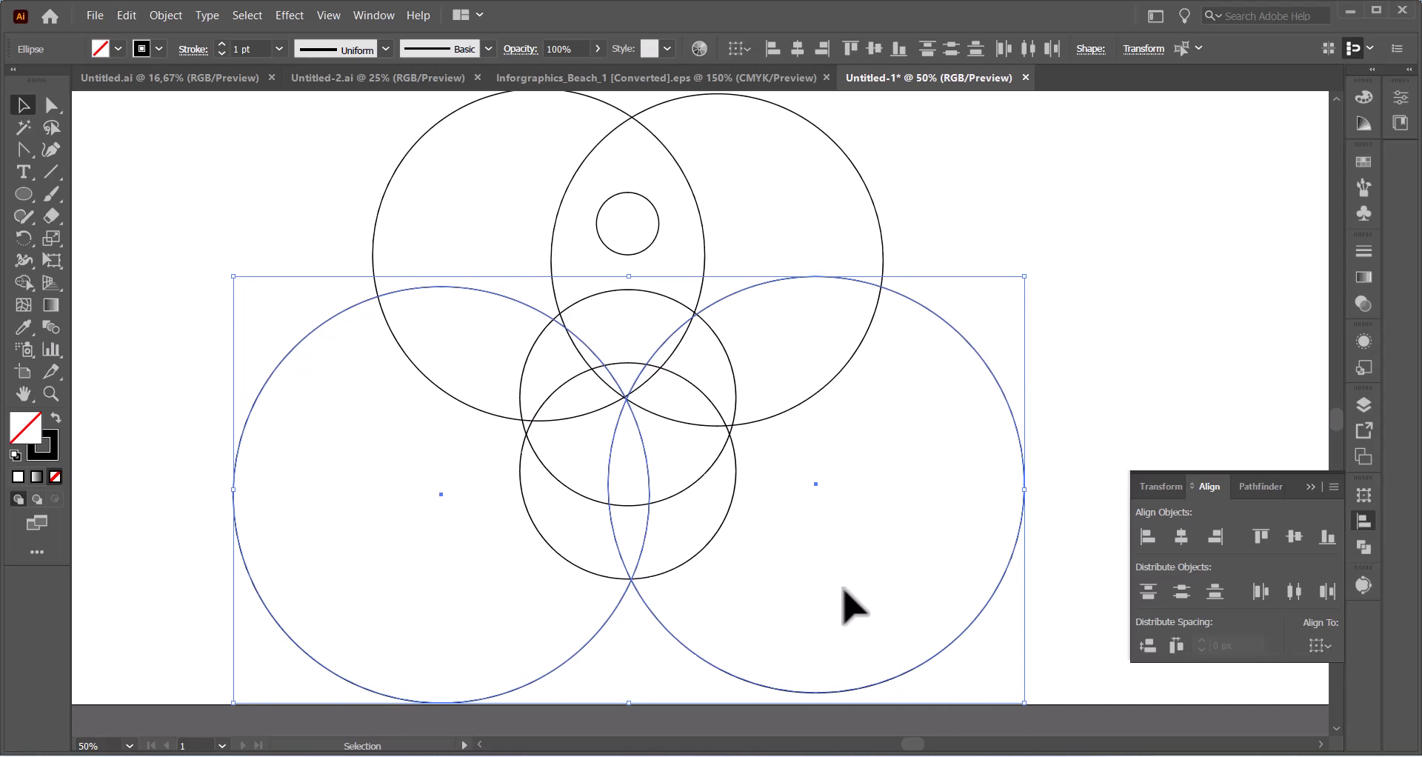
- Try merging regions of all the circles with Shape Builder, then restore the circles and remove the two largest lower ones
{"action": "key", "text": "ctrl+a"}
{"action": "key", "text": "shift+m"}
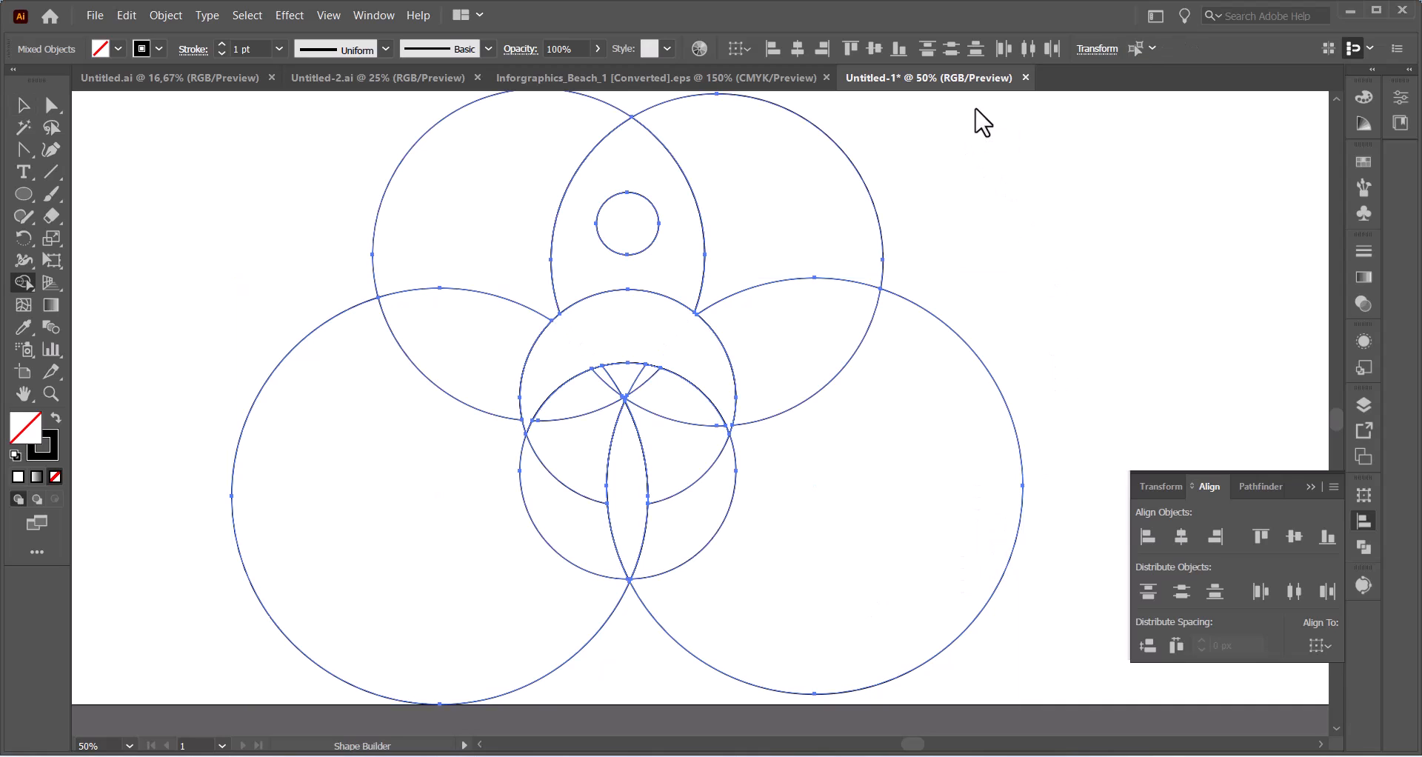
{"action": "key", "text": "v"}
{"action": "left_click", "coordinate": [990, 131]}
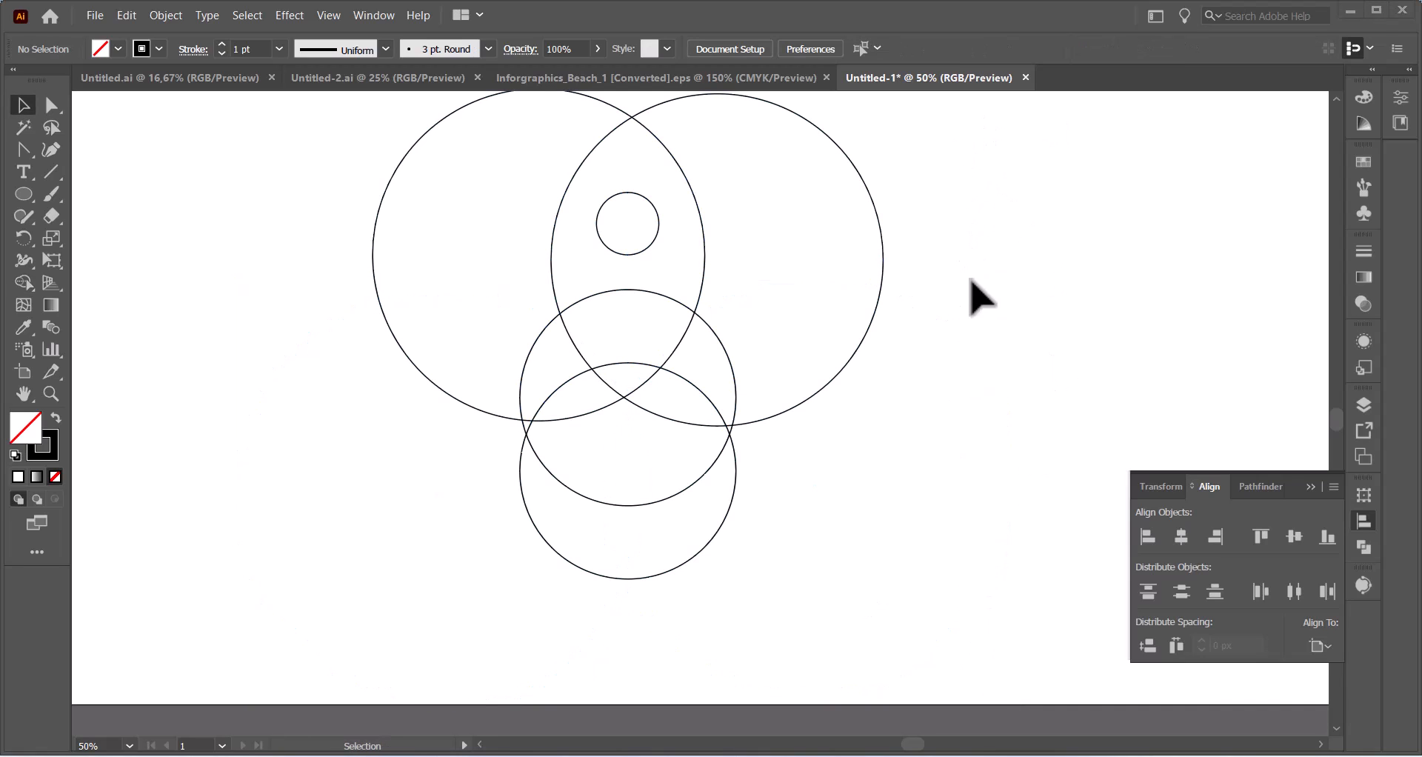
- Duplicate the group of two large circles directly below the original and ungroup the copy
{"action": "left_click", "coordinate": [396, 167]}
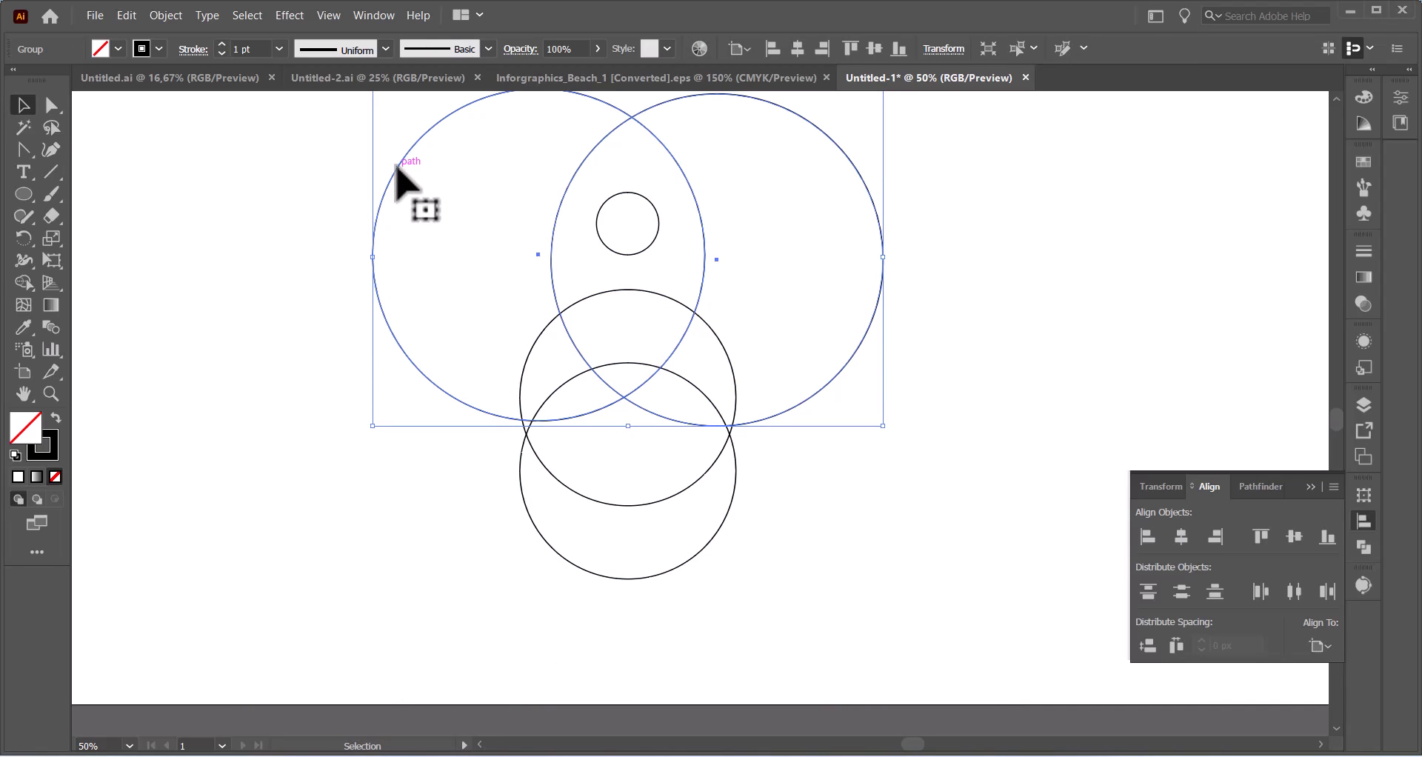
{"action": "left_click_drag", "start_coordinate": [396, 167], "coordinate": [401, 490]}
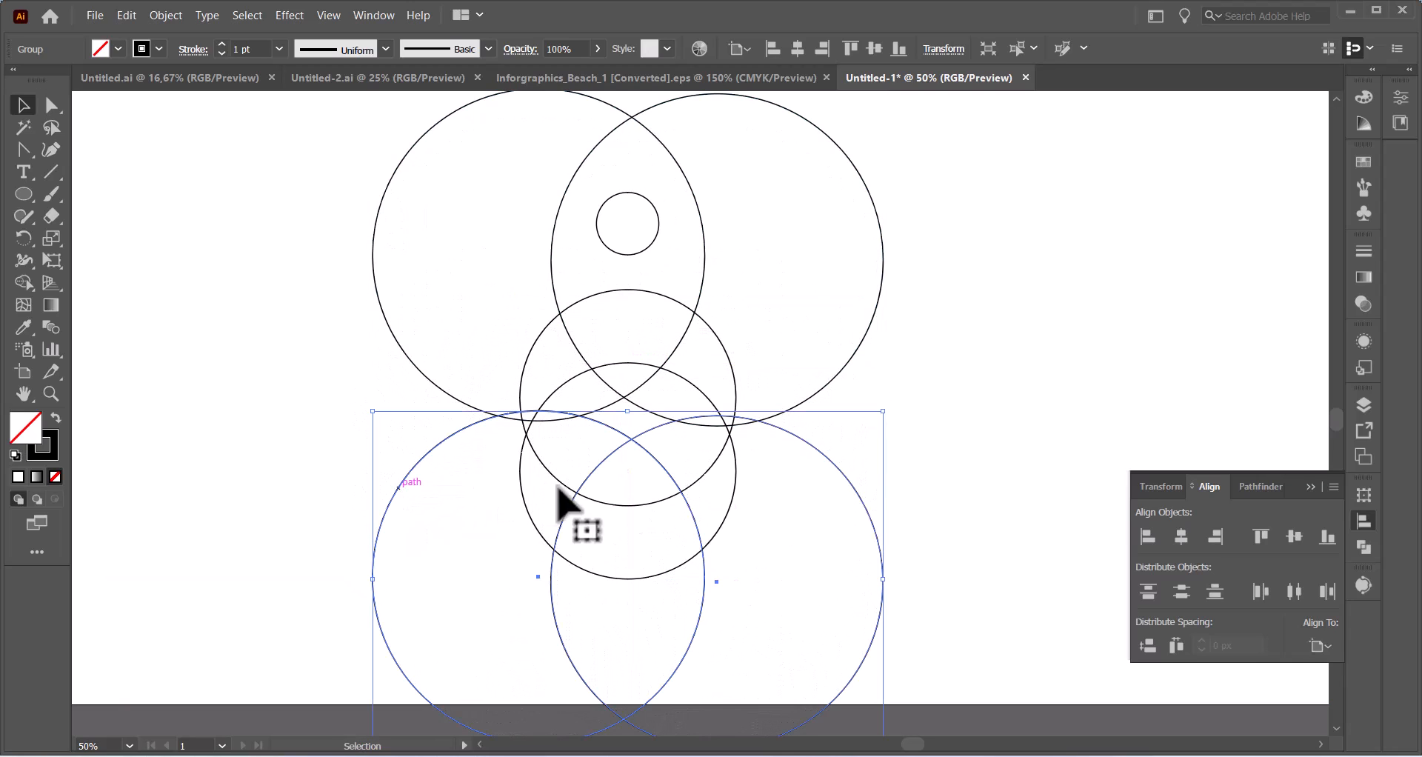
{"action": "right_click", "coordinate": [848, 478]}
{"action": "left_click", "coordinate": [963, 311]}
- Spread the two lower circles apart by moving one right and the other left, keeping them overlapping under the small circles
{"action": "left_click", "coordinate": [853, 490]}
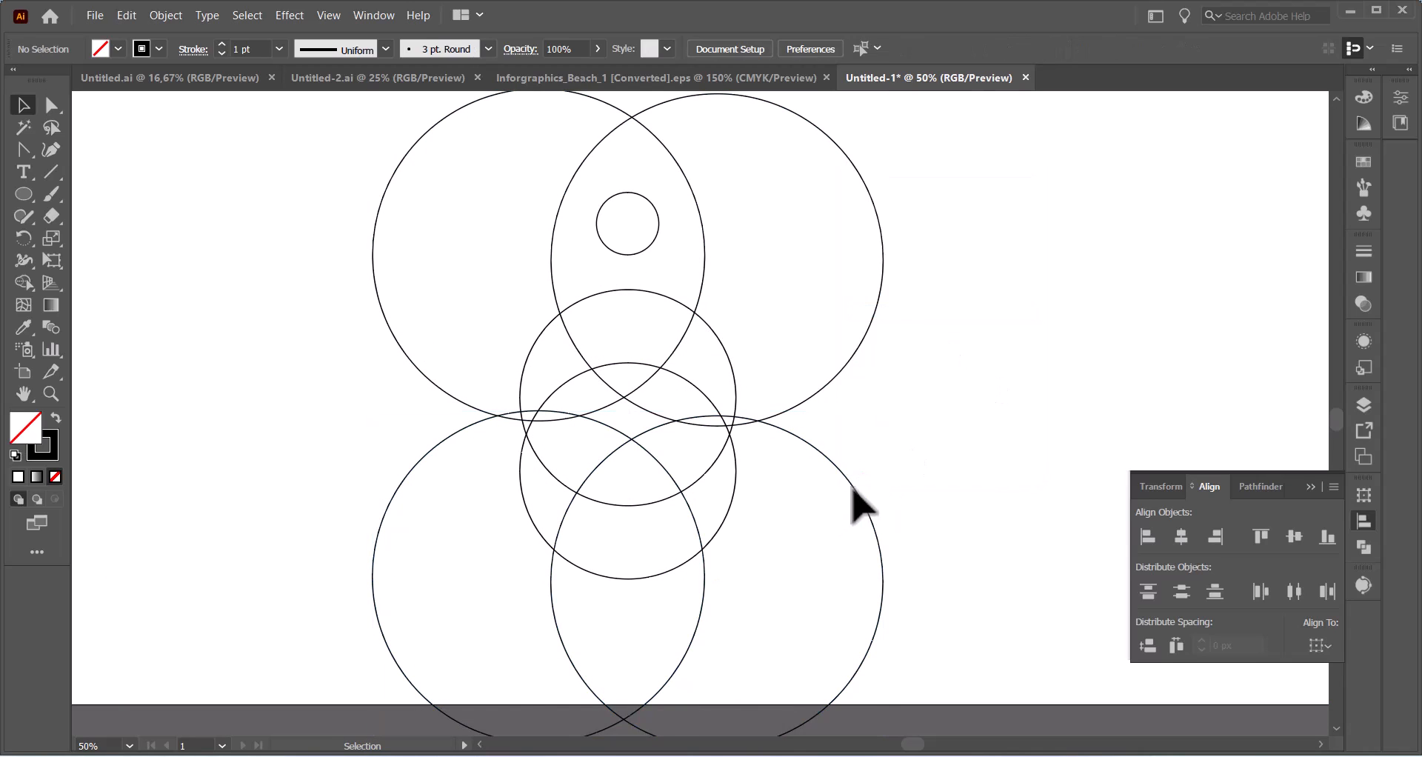
{"action": "left_click_drag", "start_coordinate": [859, 493], "coordinate": [902, 491]}
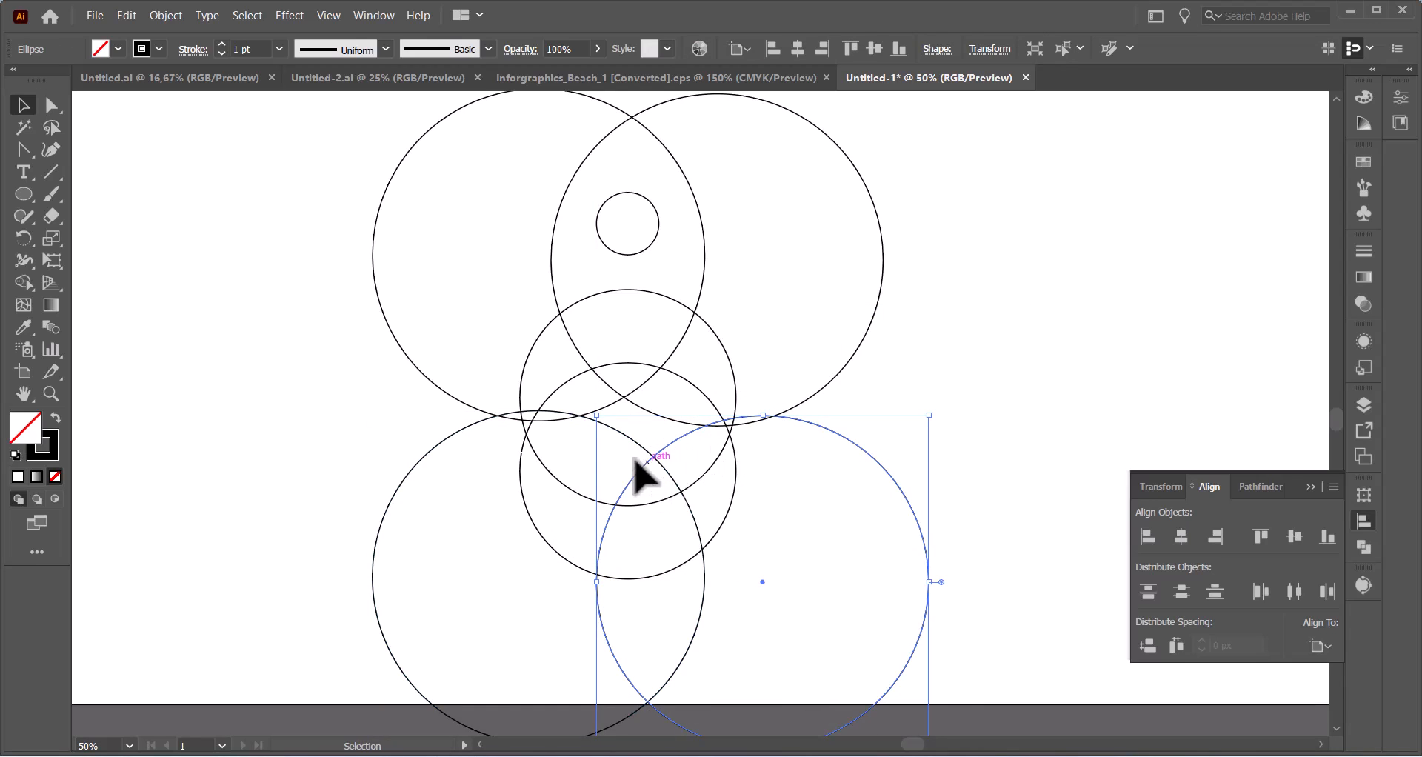
{"action": "left_click_drag", "start_coordinate": [633, 445], "coordinate": [580, 454]}
{"action": "left_click", "coordinate": [909, 474]}
- Shift the two lower circles slightly upward and scale them up proportionally
{"action": "scroll", "coordinate": [919, 490], "scroll_direction": "down", "scroll_amount": 1}
{"action": "left_click_drag", "start_coordinate": [986, 601], "coordinate": [186, 608]}
{"action": "left_click_drag", "start_coordinate": [628, 622], "coordinate": [646, 582]}
{"action": "left_click_drag", "start_coordinate": [942, 317], "coordinate": [1000, 277]}
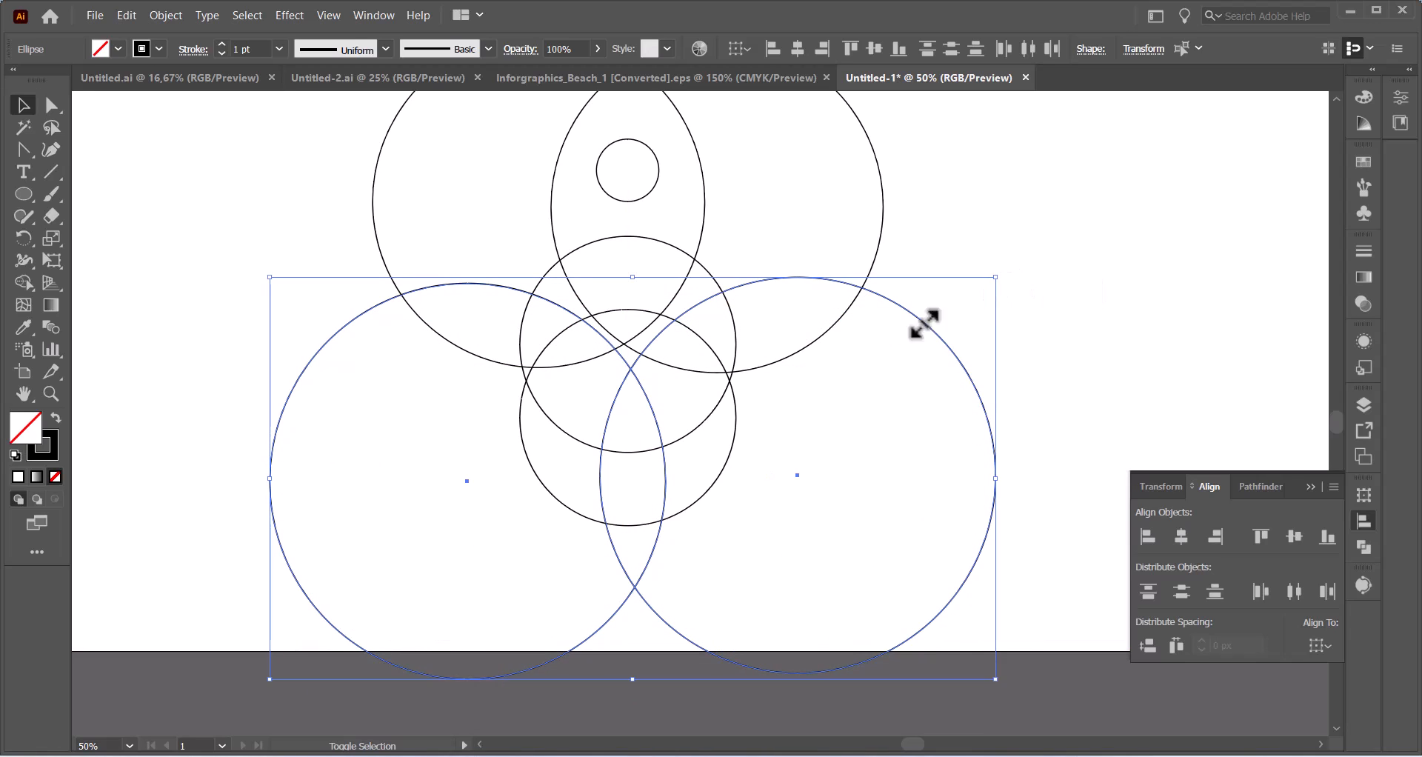
- Move the two enlarged lower circles slightly farther apart, then shift the pair a little up and left
{"action": "left_click", "coordinate": [608, 400]}
{"action": "mouse_move", "coordinate": [613, 400]}
{"action": "left_mouse_down"}
{"action": "mouse_move", "coordinate": [648, 405]}
{"action": "mouse_move", "coordinate": [636, 404]}
{"action": "left_mouse_up"}
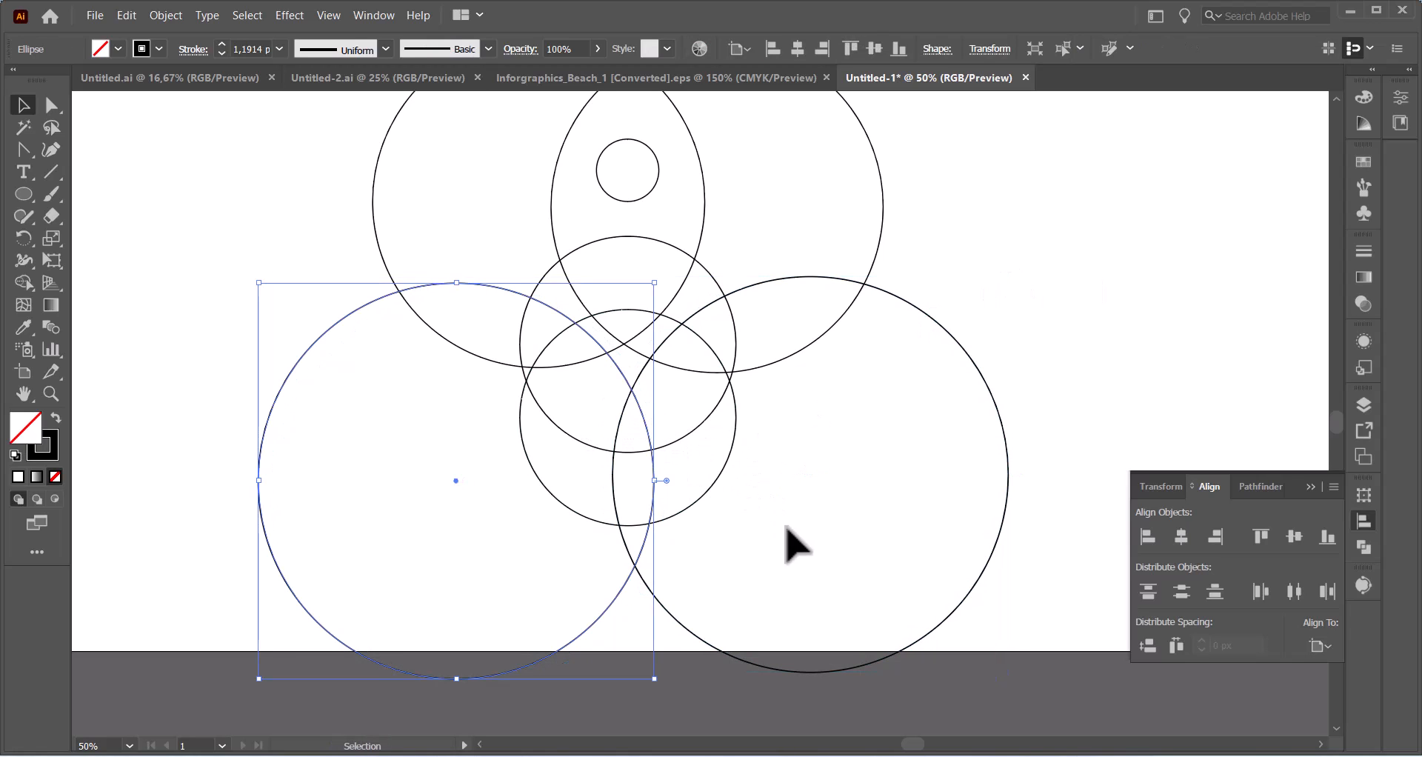
{"action": "left_click_drag", "start_coordinate": [964, 626], "coordinate": [530, 626]}
{"action": "left_click_drag", "start_coordinate": [660, 601], "coordinate": [653, 584]}
- Draw a horizontal line along the artboard's lower edge, crossing the bases of the two large lower circles
{"action": "left_click", "coordinate": [50, 171]}
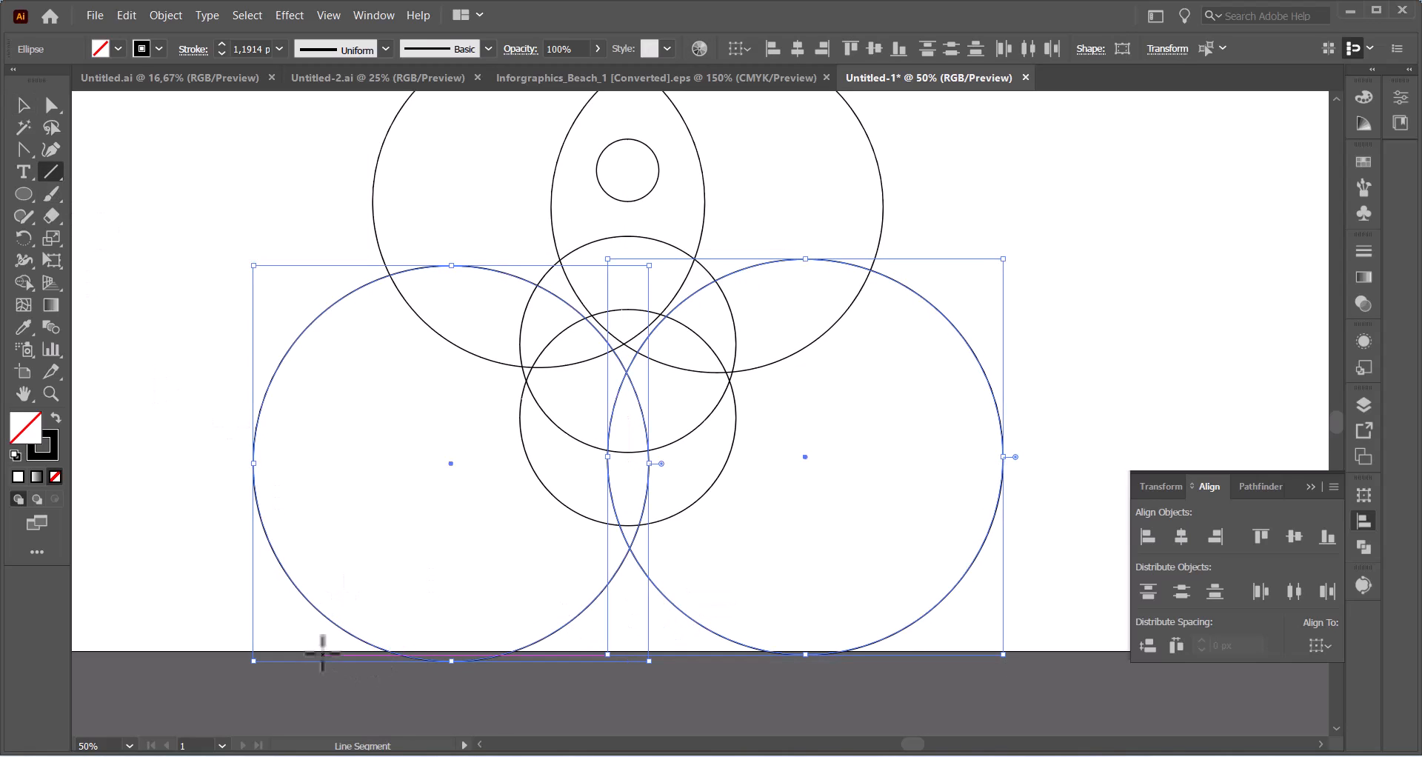
{"action": "left_click_drag", "start_coordinate": [322, 648], "coordinate": [1062, 650]}
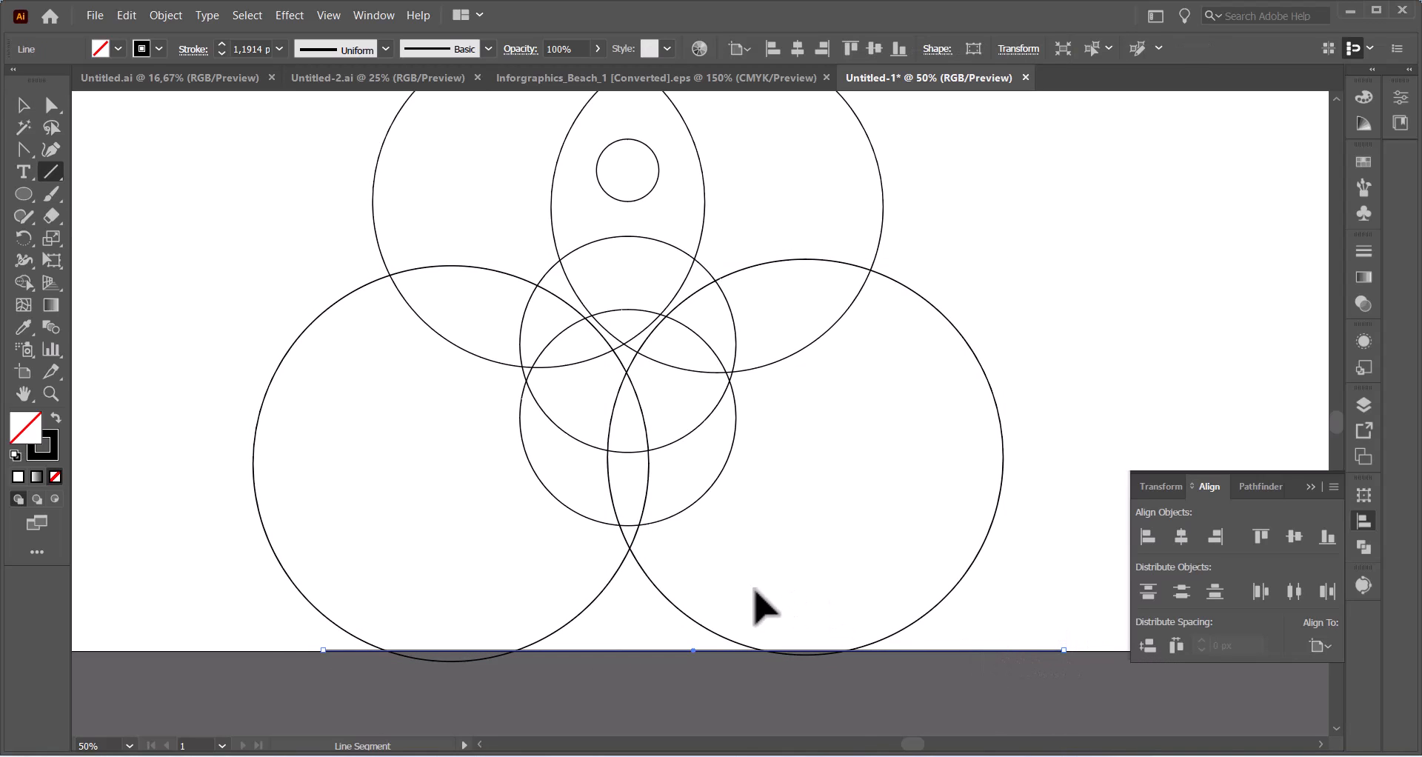
{"action": "scroll", "coordinate": [650, 339], "scroll_direction": "up", "scroll_amount": 2}
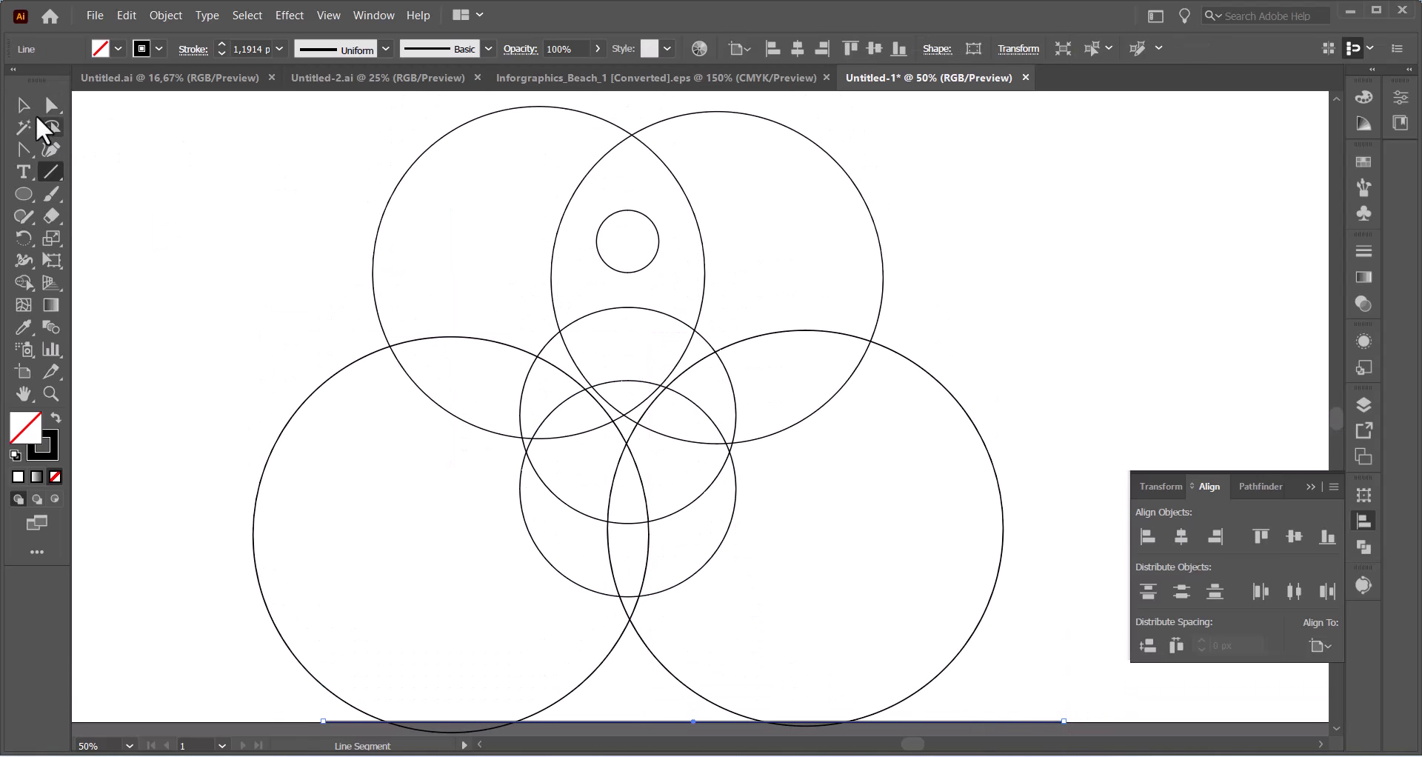
- Nudge the group of two upper circles slightly upward, keeping its horizontal position
{"action": "left_click", "coordinate": [23, 104]}
{"action": "left_click", "coordinate": [327, 163]}
{"action": "left_click", "coordinate": [625, 129]}
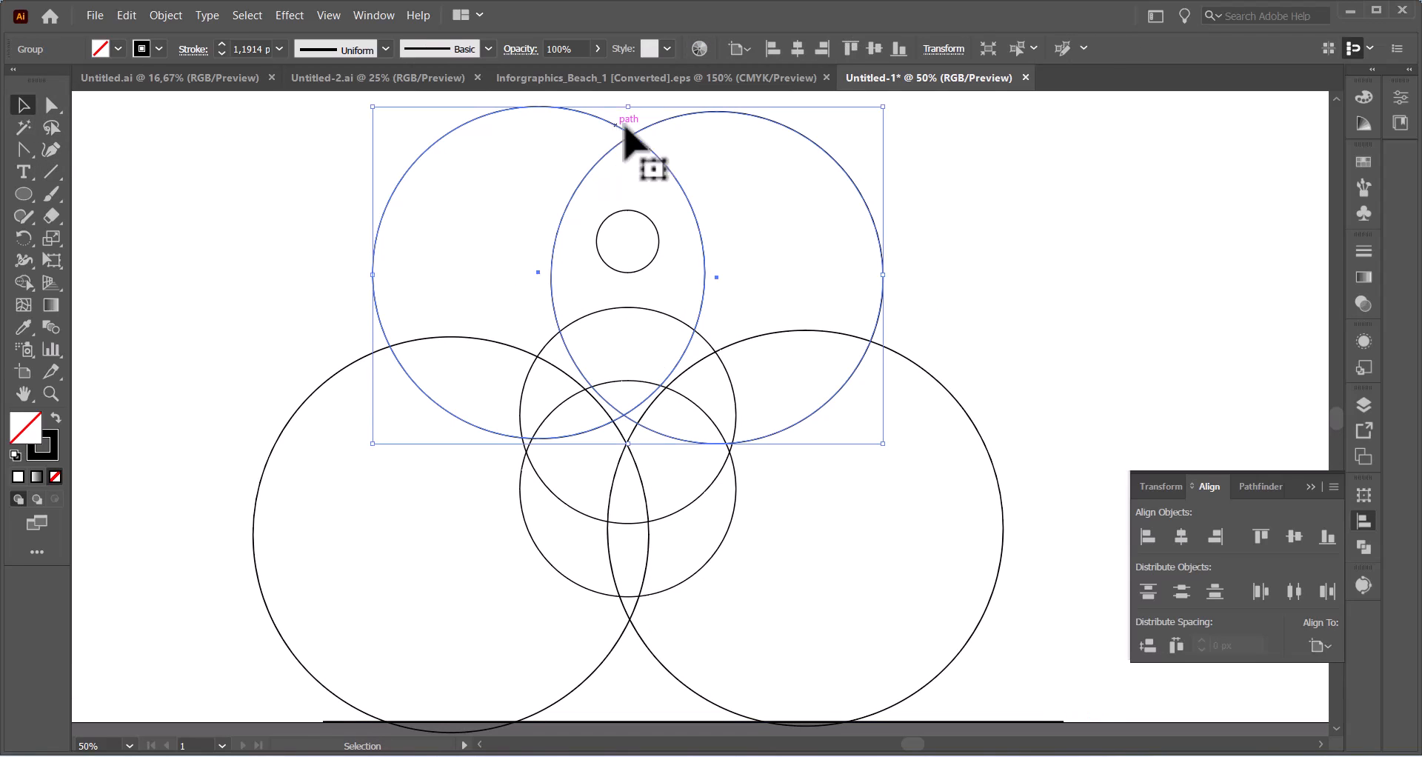
{"action": "key", "text": "Up"}
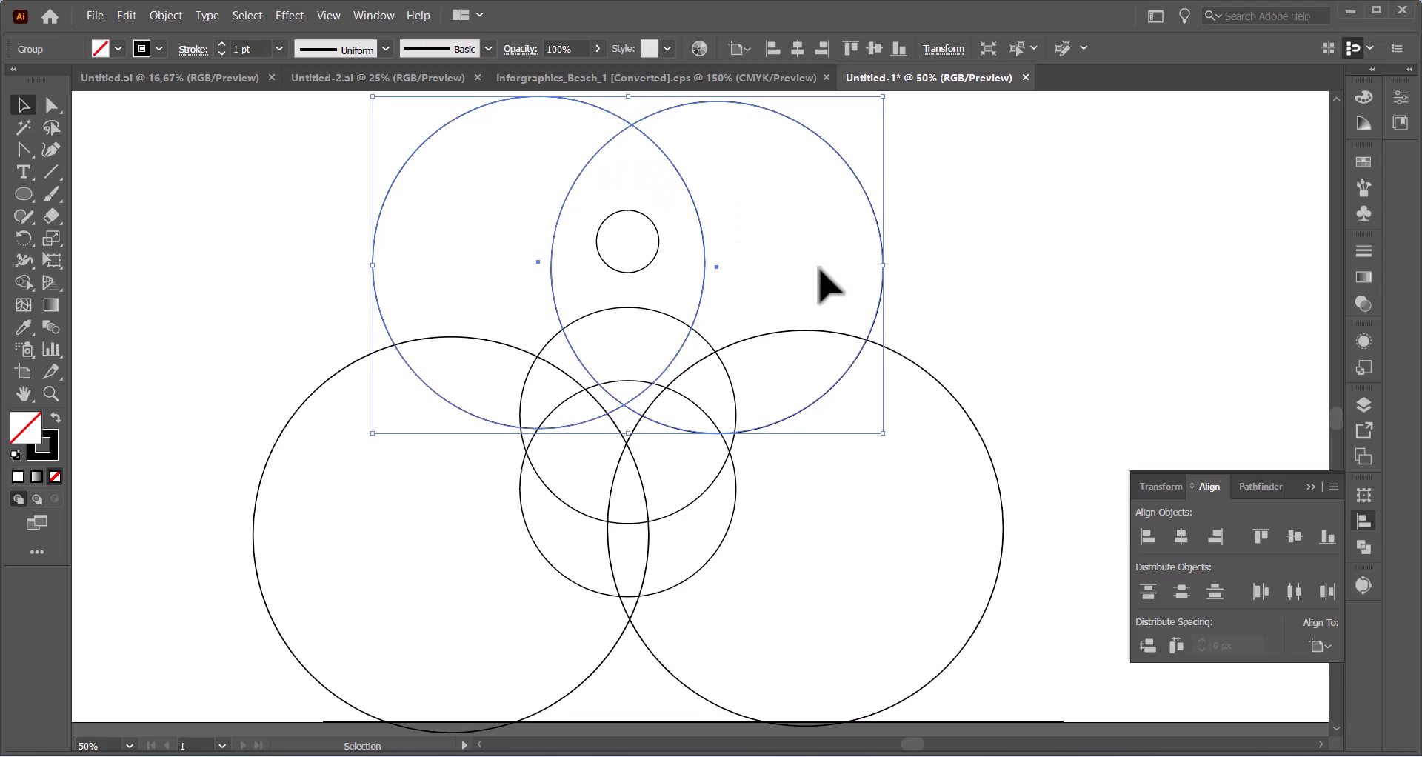
{"action": "key", "text": "Up"}
{"action": "key", "text": "Up"}
{"action": "key", "text": "Up"}
{"action": "key", "text": "Right"}
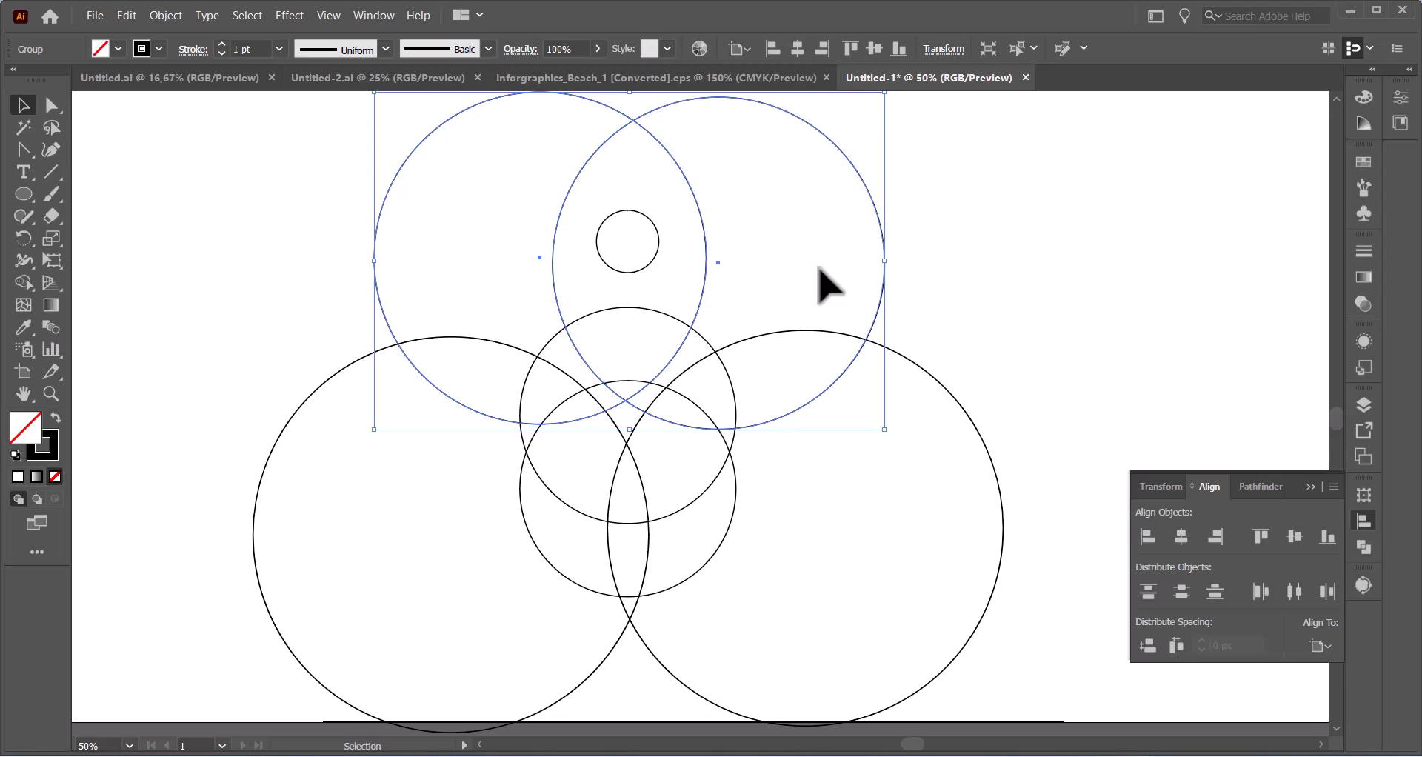
{"action": "key", "text": "Left"}
{"action": "left_click", "coordinate": [939, 266]}
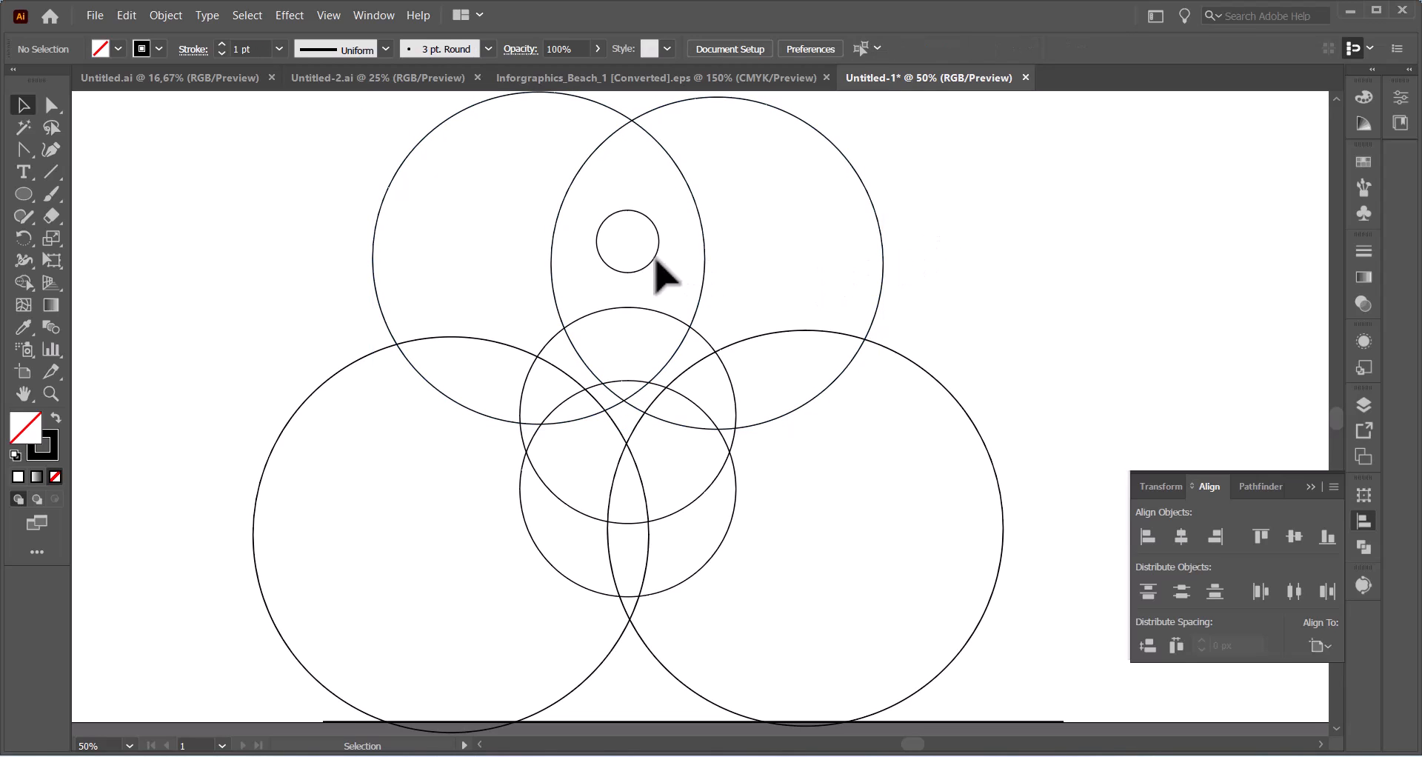
- Group the two overlapping medium circles at the base of the rocket body
{"action": "left_click", "coordinate": [660, 311]}
{"action": "left_click", "coordinate": [677, 581], "text": "shift"}
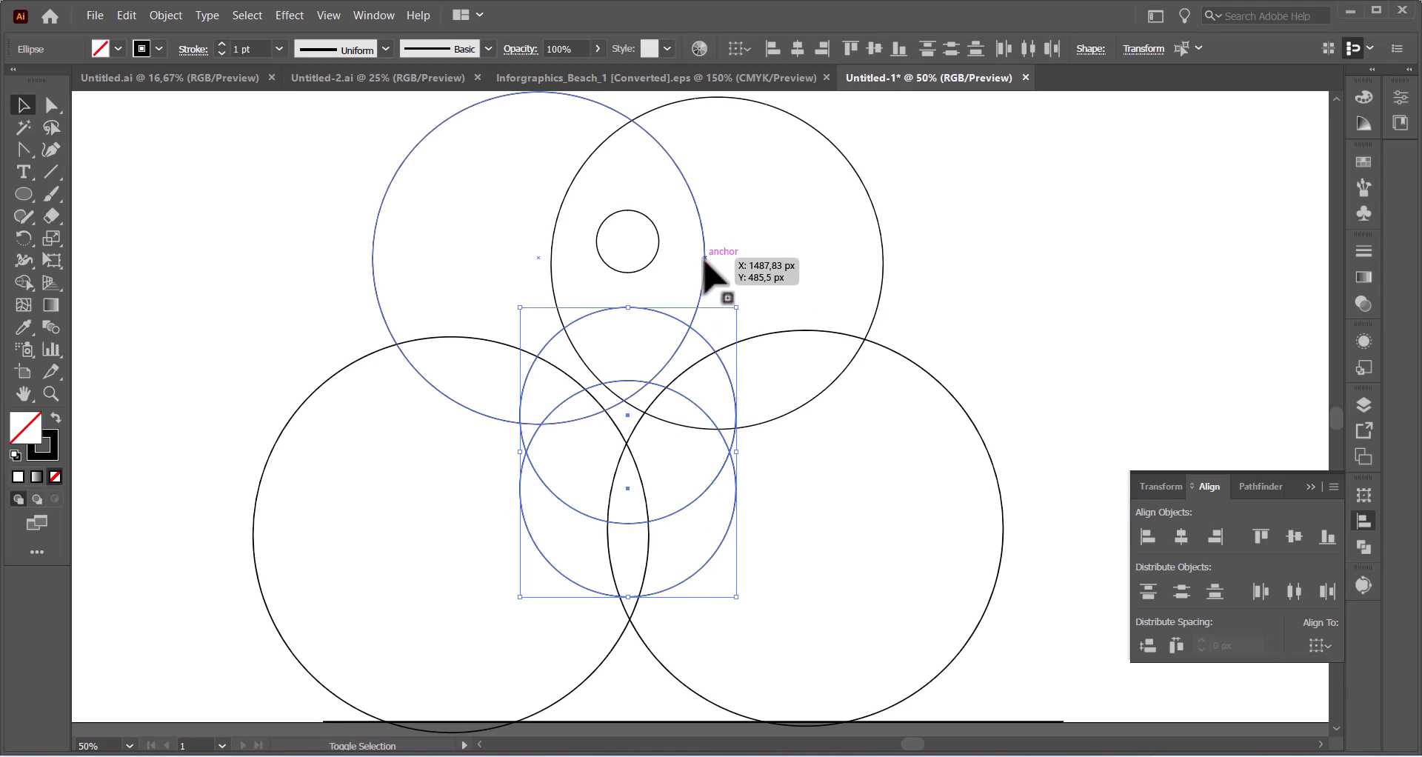
{"action": "right_click", "coordinate": [706, 339]}
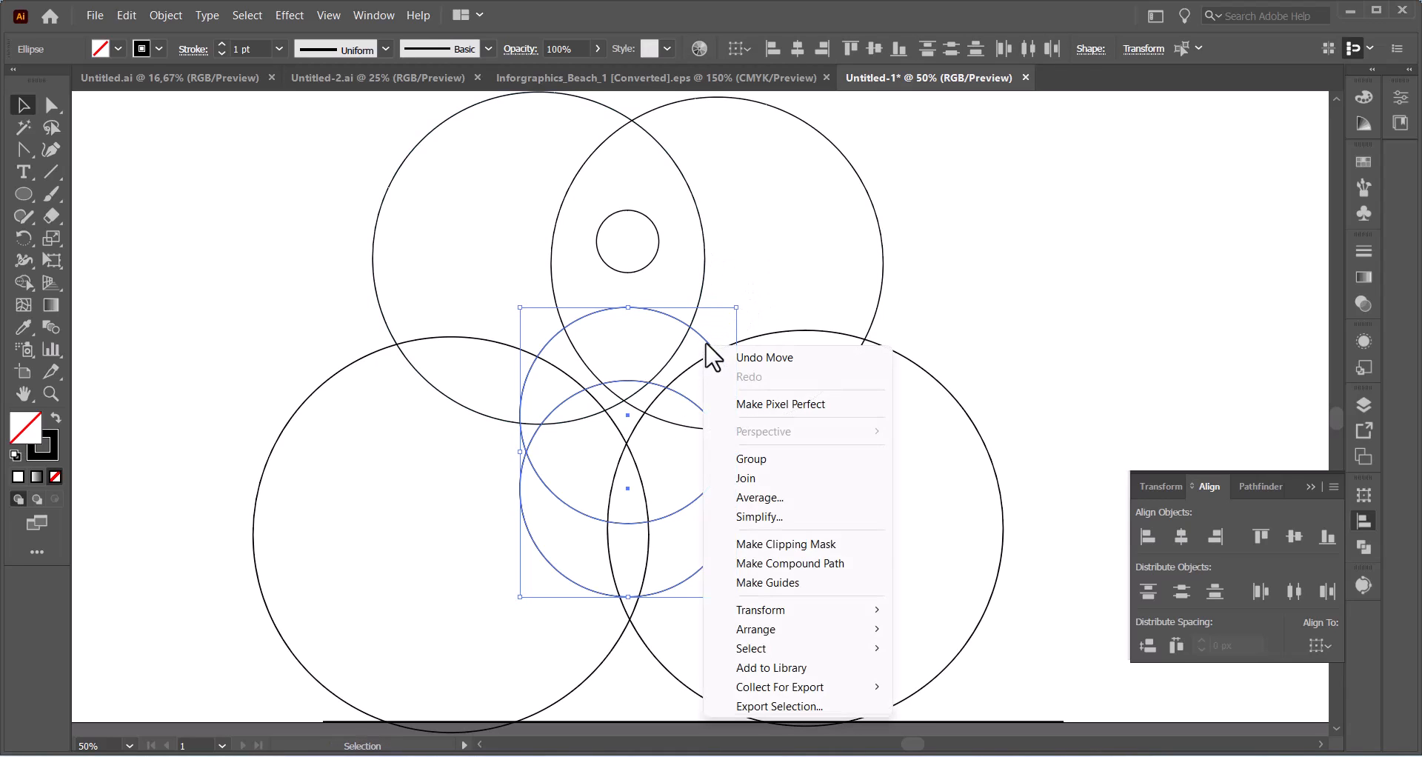
{"action": "left_click", "coordinate": [796, 450]}
{"action": "left_click", "coordinate": [1016, 296]}
{"action": "left_click", "coordinate": [642, 212]}
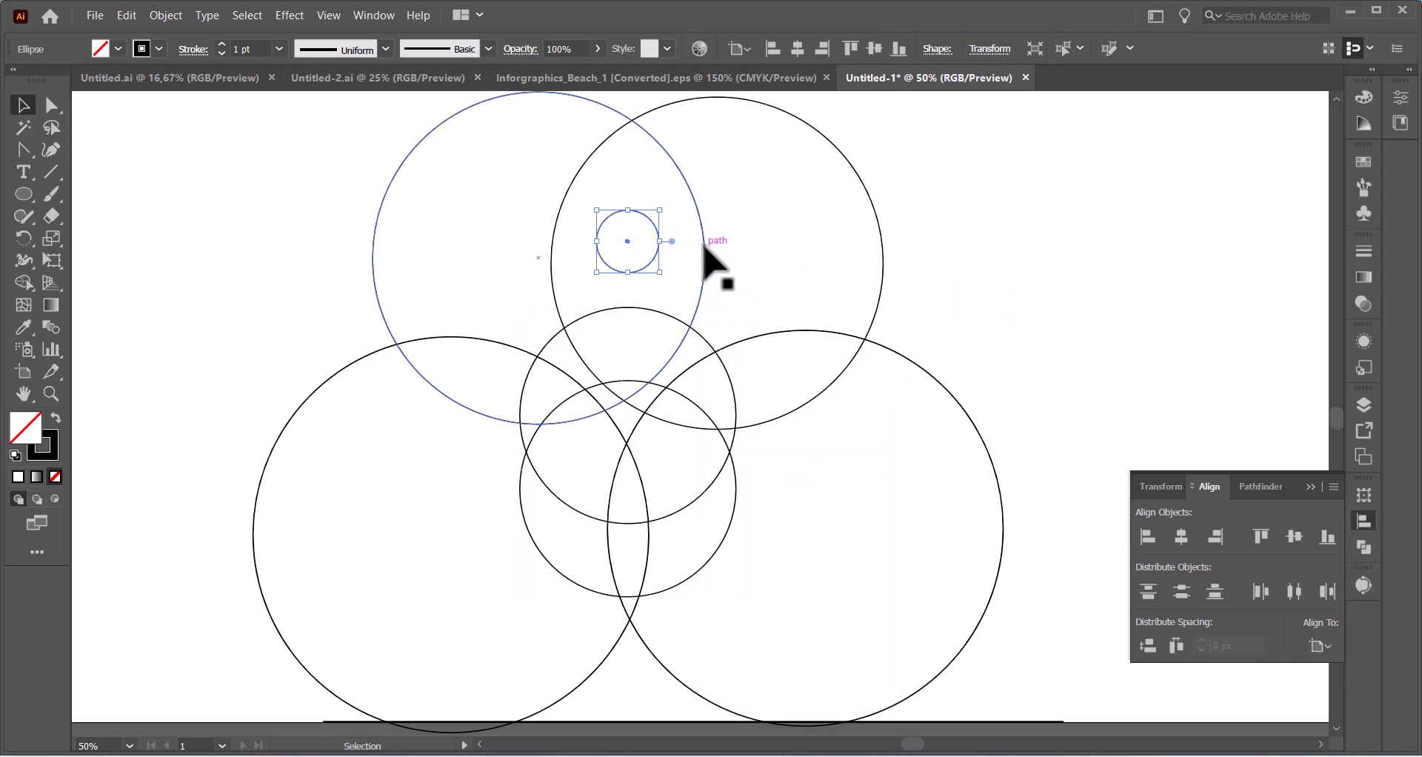
{"action": "left_click", "coordinate": [658, 385]}
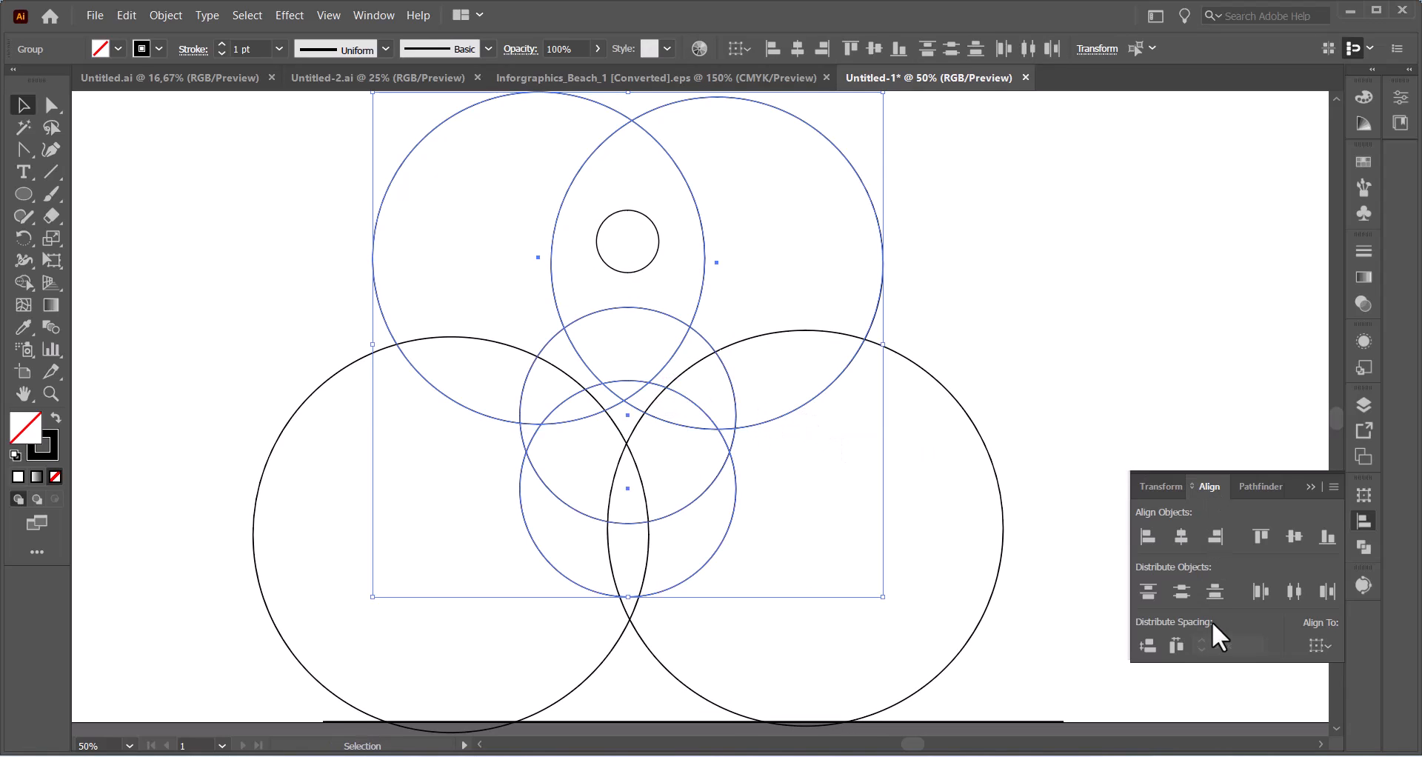
{"action": "left_click", "coordinate": [1096, 403]}
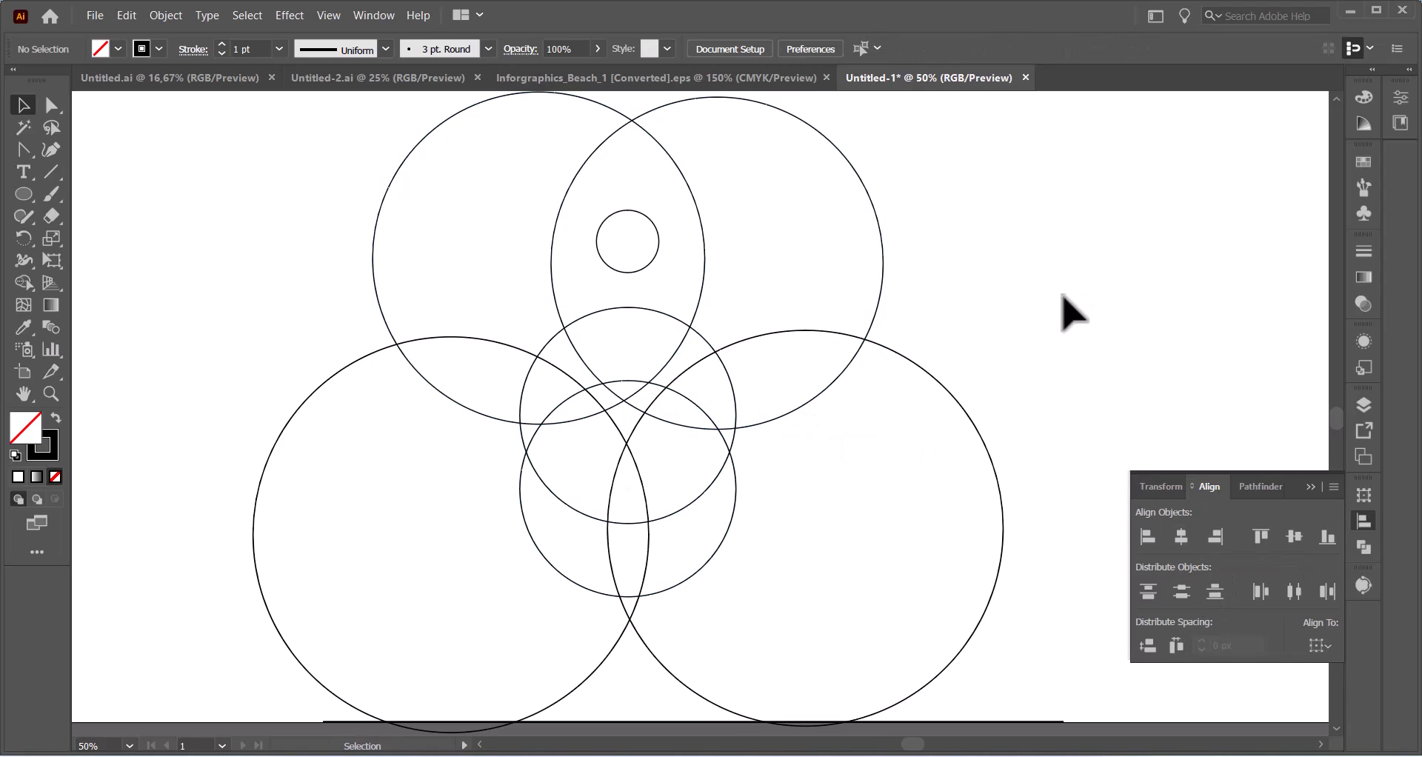
- Select all circles except the small window and use Shape Builder to merge the crescent fin regions and the rocket body regions
{"action": "left_click_drag", "start_coordinate": [1039, 292], "coordinate": [417, 622]}
{"action": "left_click", "coordinate": [23, 283]}
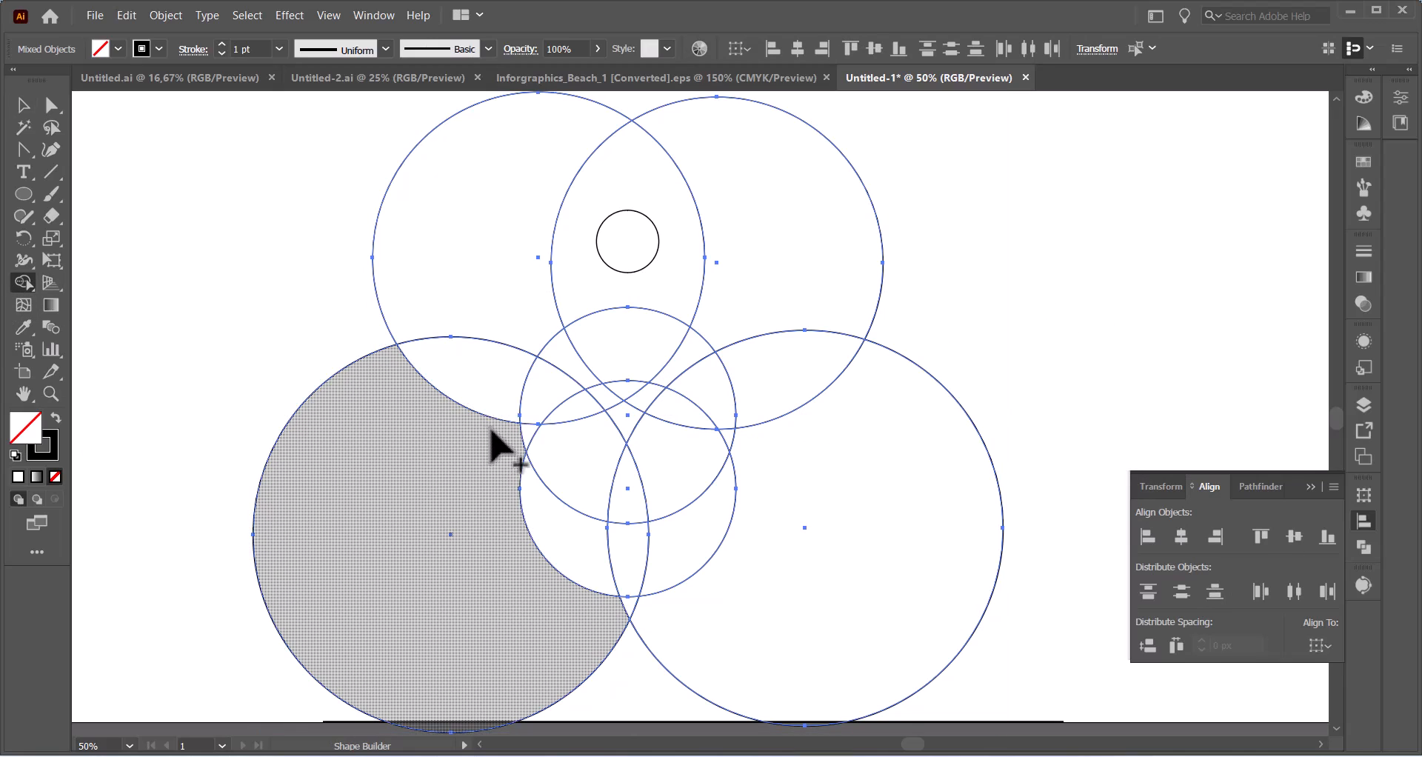
{"action": "mouse_move", "coordinate": [565, 376]}
{"action": "left_mouse_down"}
{"action": "mouse_move", "coordinate": [680, 373]}
{"action": "mouse_move", "coordinate": [724, 438]}
{"action": "left_mouse_up"}
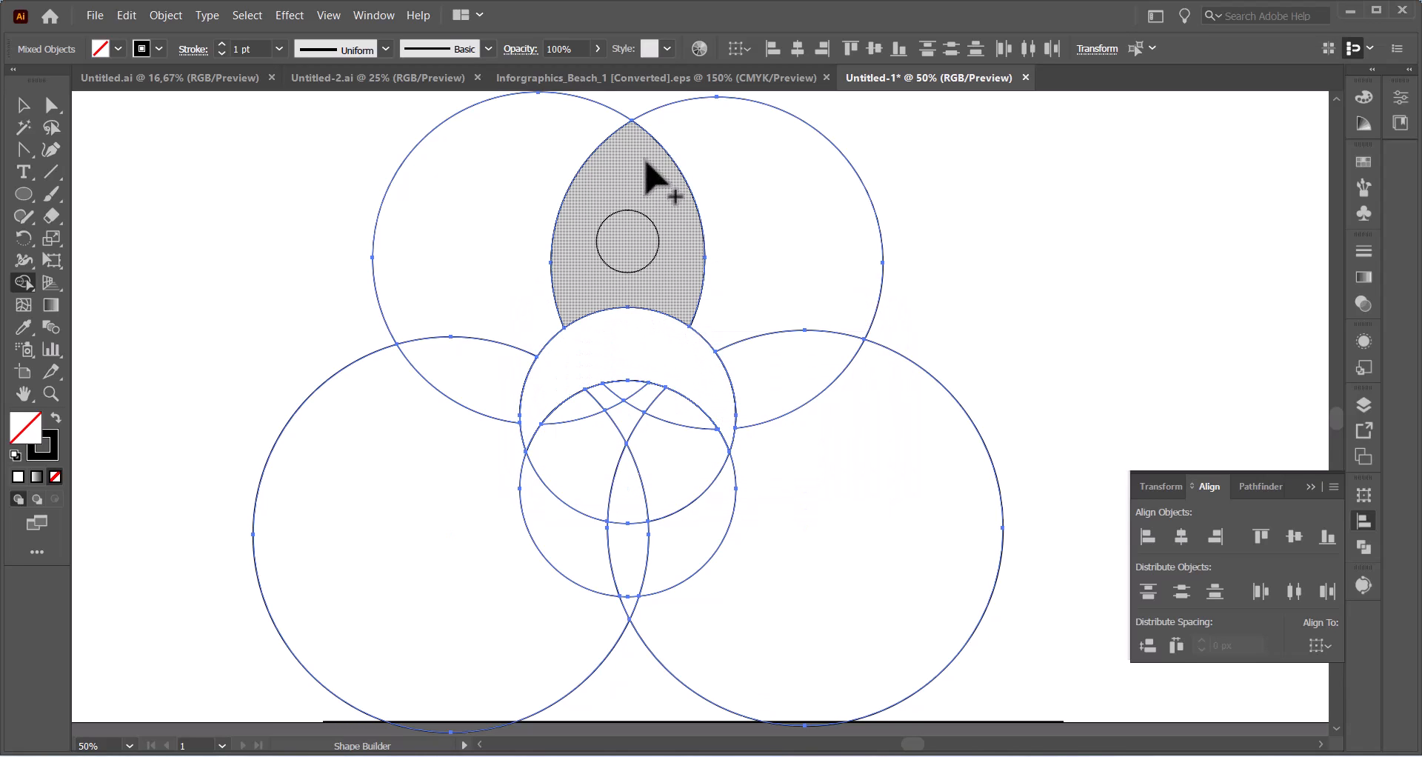
{"action": "left_click", "coordinate": [24, 104]}
{"action": "left_click", "coordinate": [647, 220]}
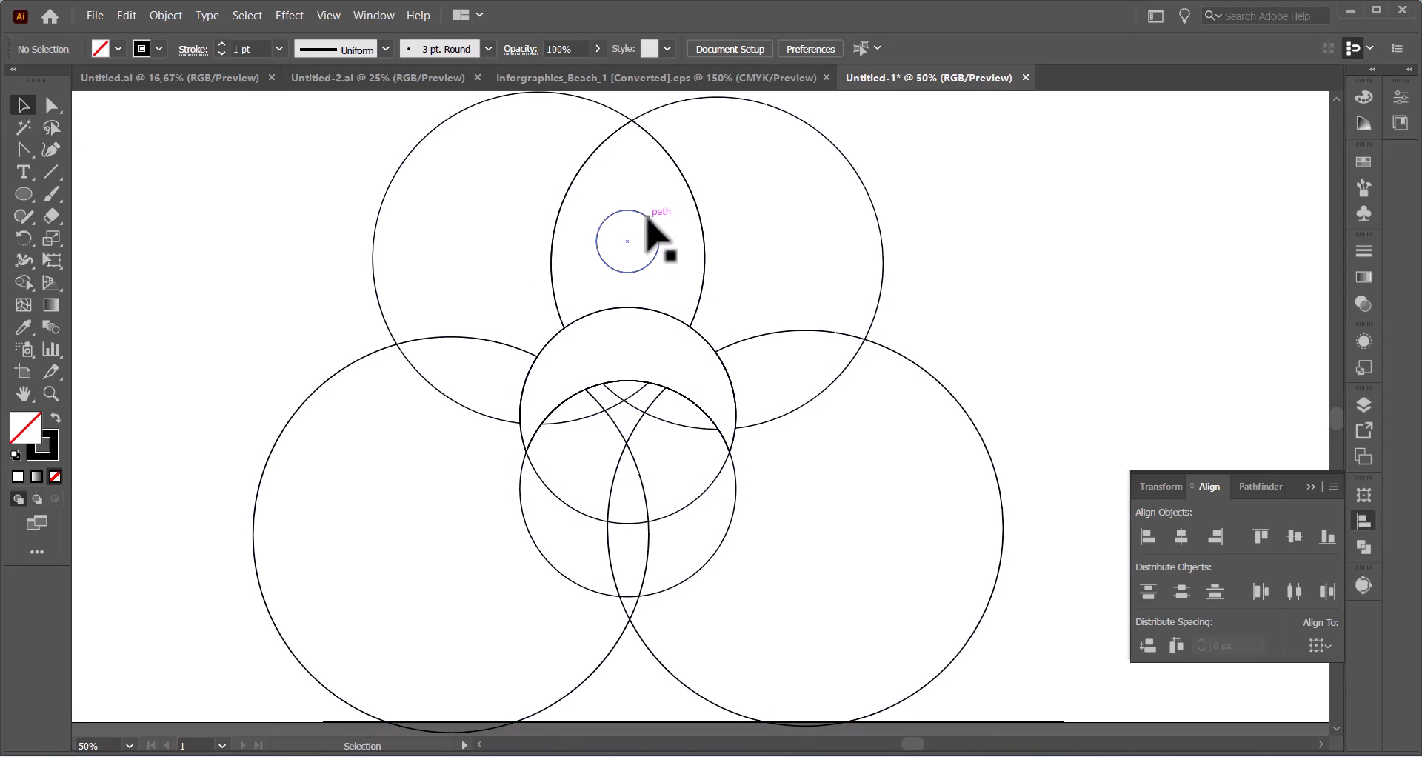
{"action": "left_click", "coordinate": [571, 291]}
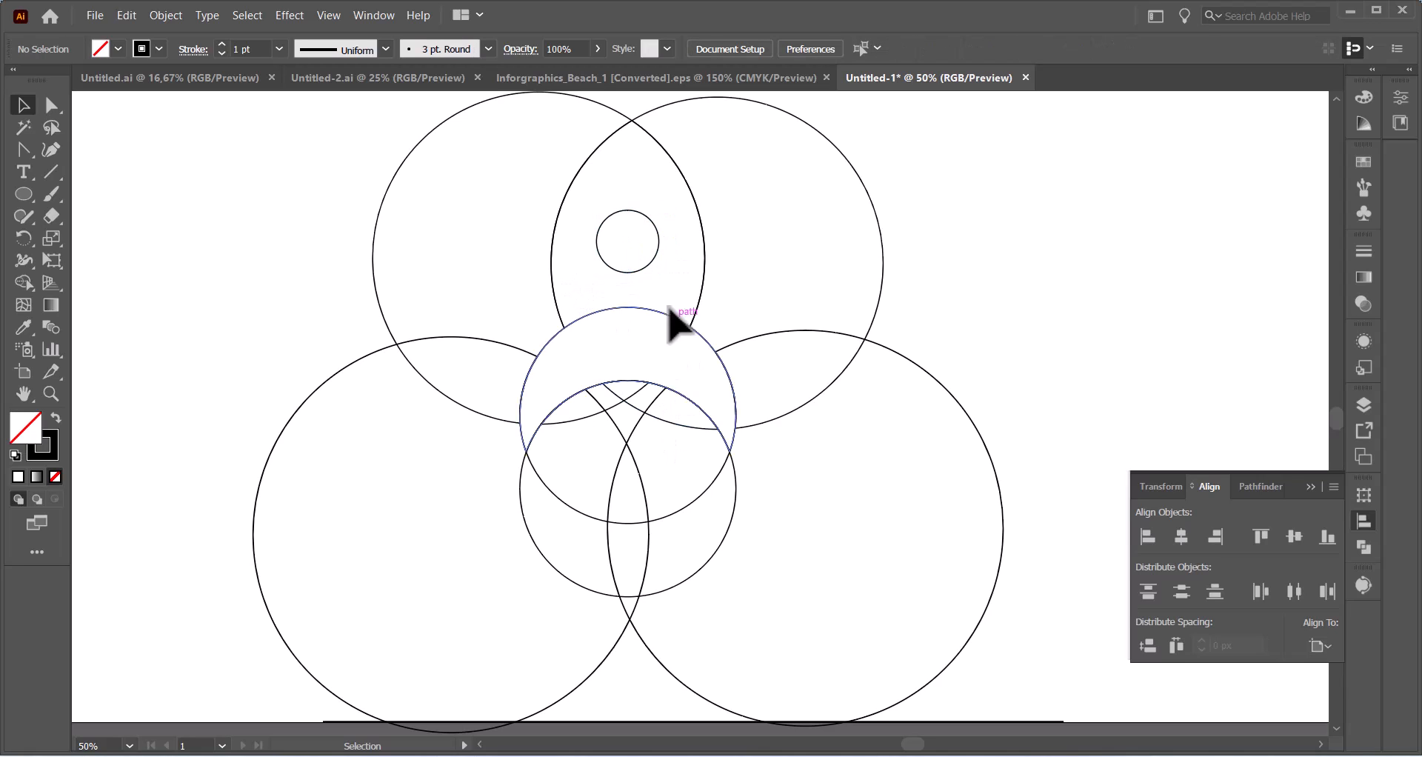
- Reselect the overlapping shapes and merge the lens-shaped flame area between the two lower circles with Shape Builder
{"action": "left_click_drag", "start_coordinate": [255, 290], "coordinate": [955, 648]}
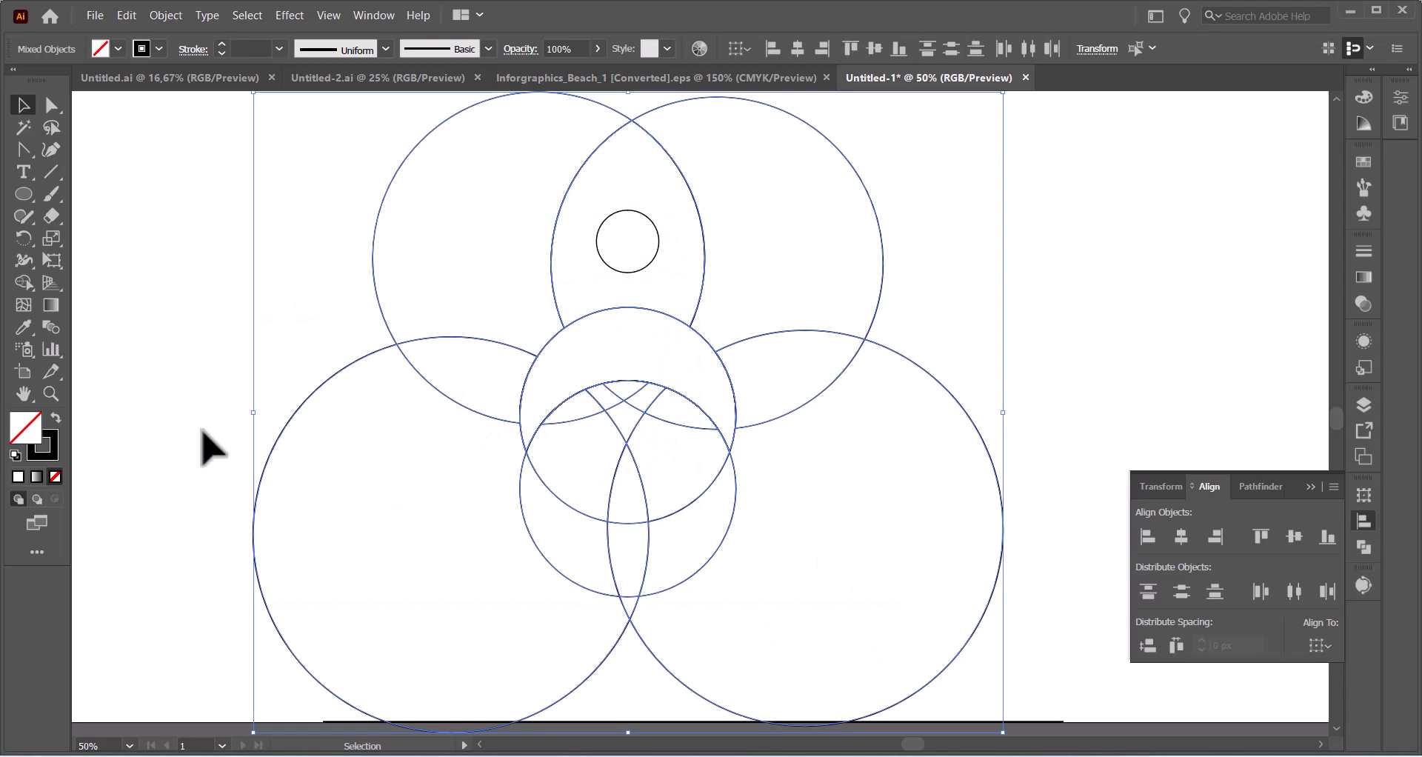
{"action": "left_click", "coordinate": [24, 283]}
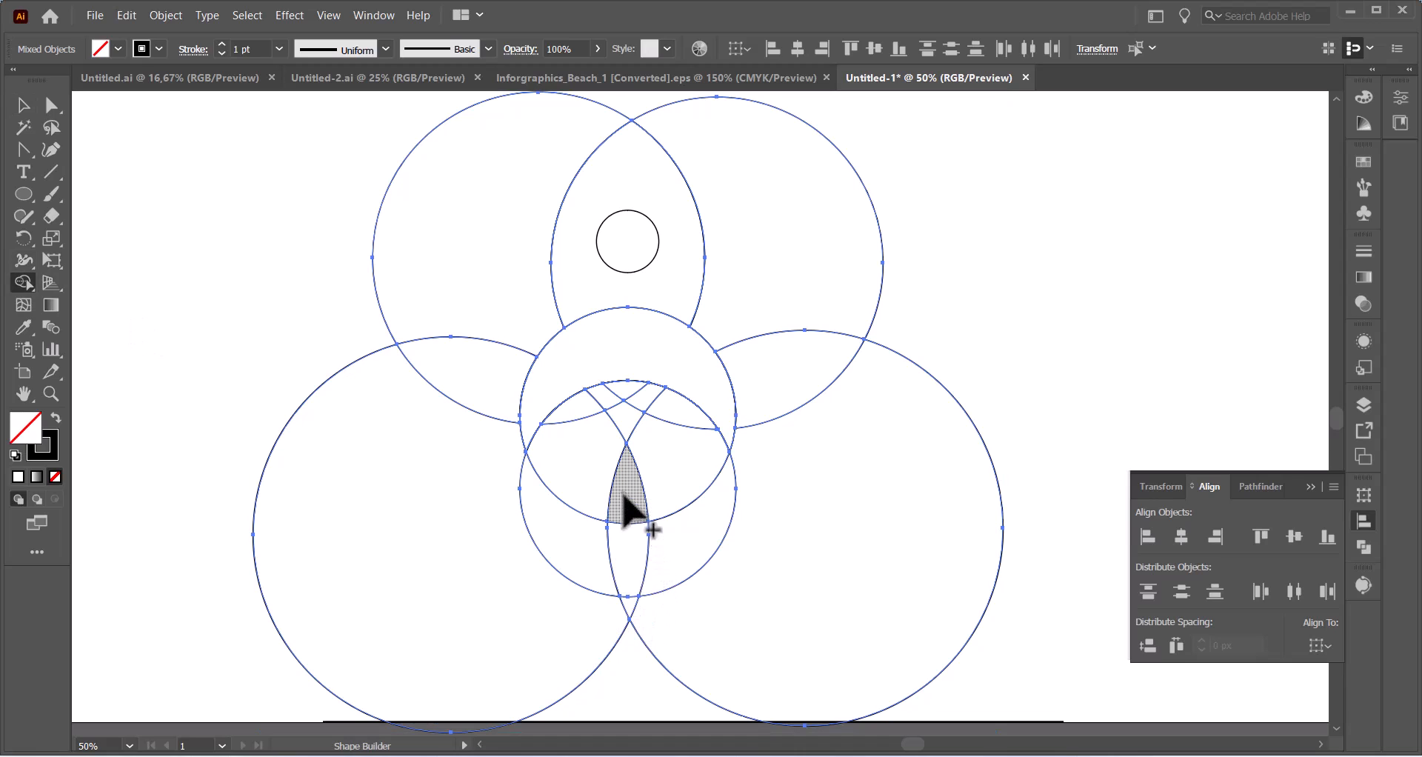
{"action": "left_click", "coordinate": [630, 597]}
{"action": "scroll", "coordinate": [652, 637], "scroll_direction": "down", "scroll_amount": 1}
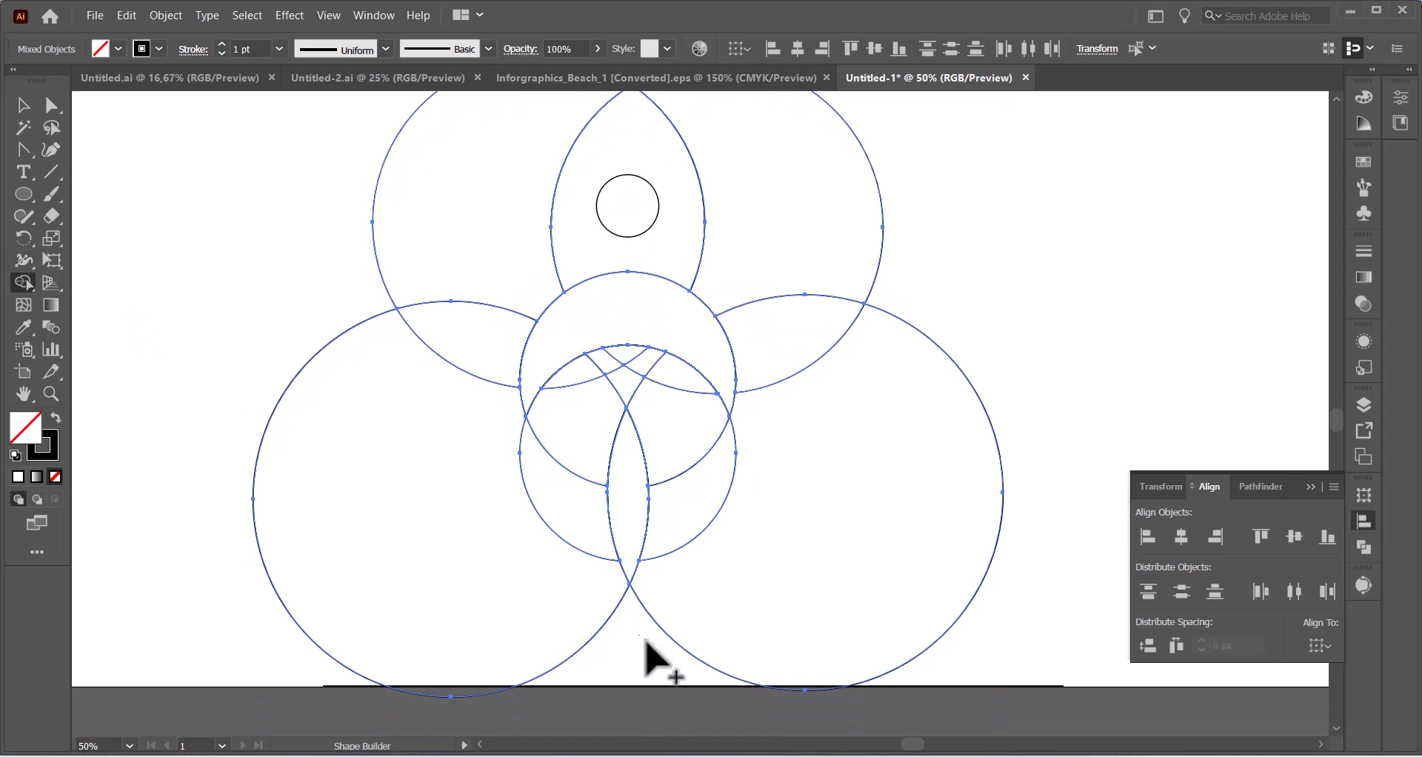
- Deselect the shapes and nudge the horizontal base line slightly above the artboard's lower edge
{"action": "left_click", "coordinate": [29, 108]}
{"action": "left_click", "coordinate": [668, 650]}
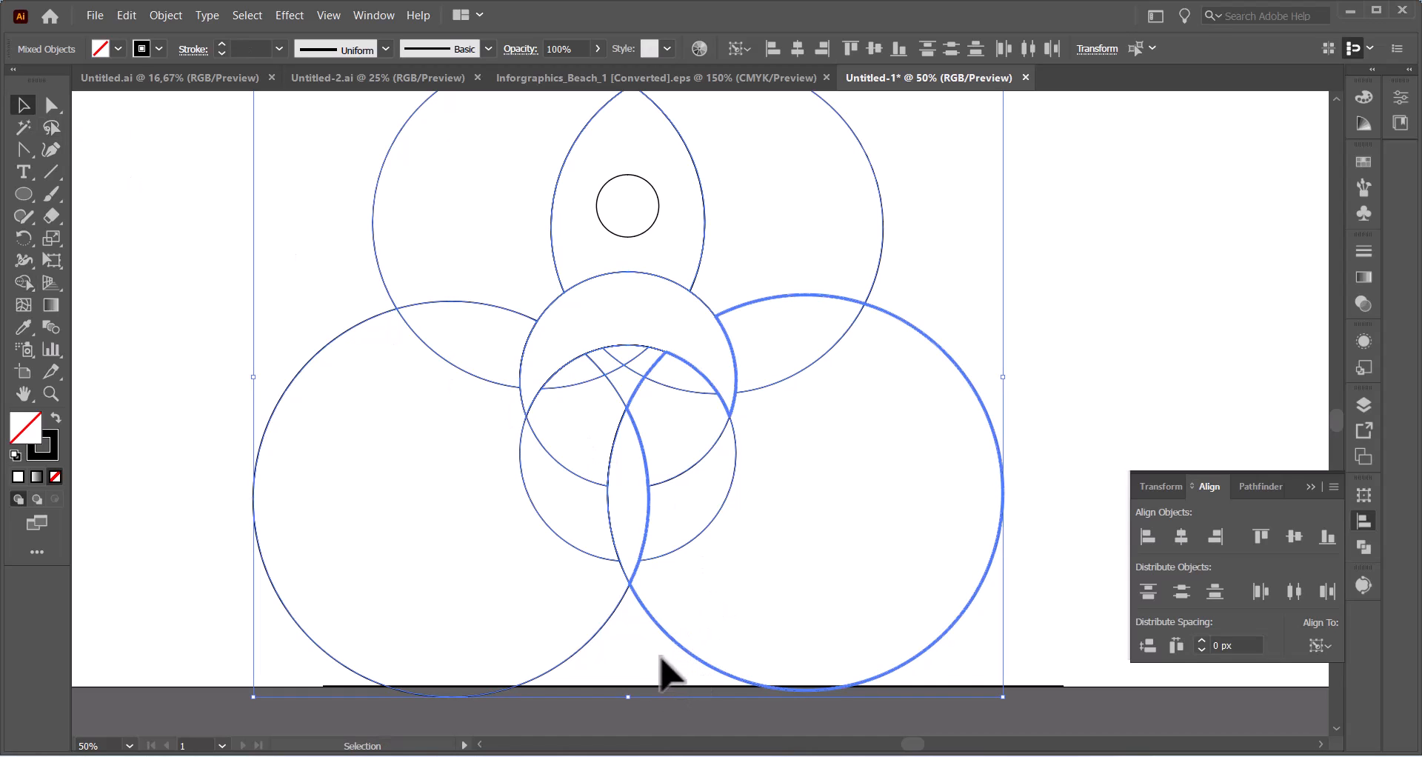
{"action": "left_click", "coordinate": [668, 618]}
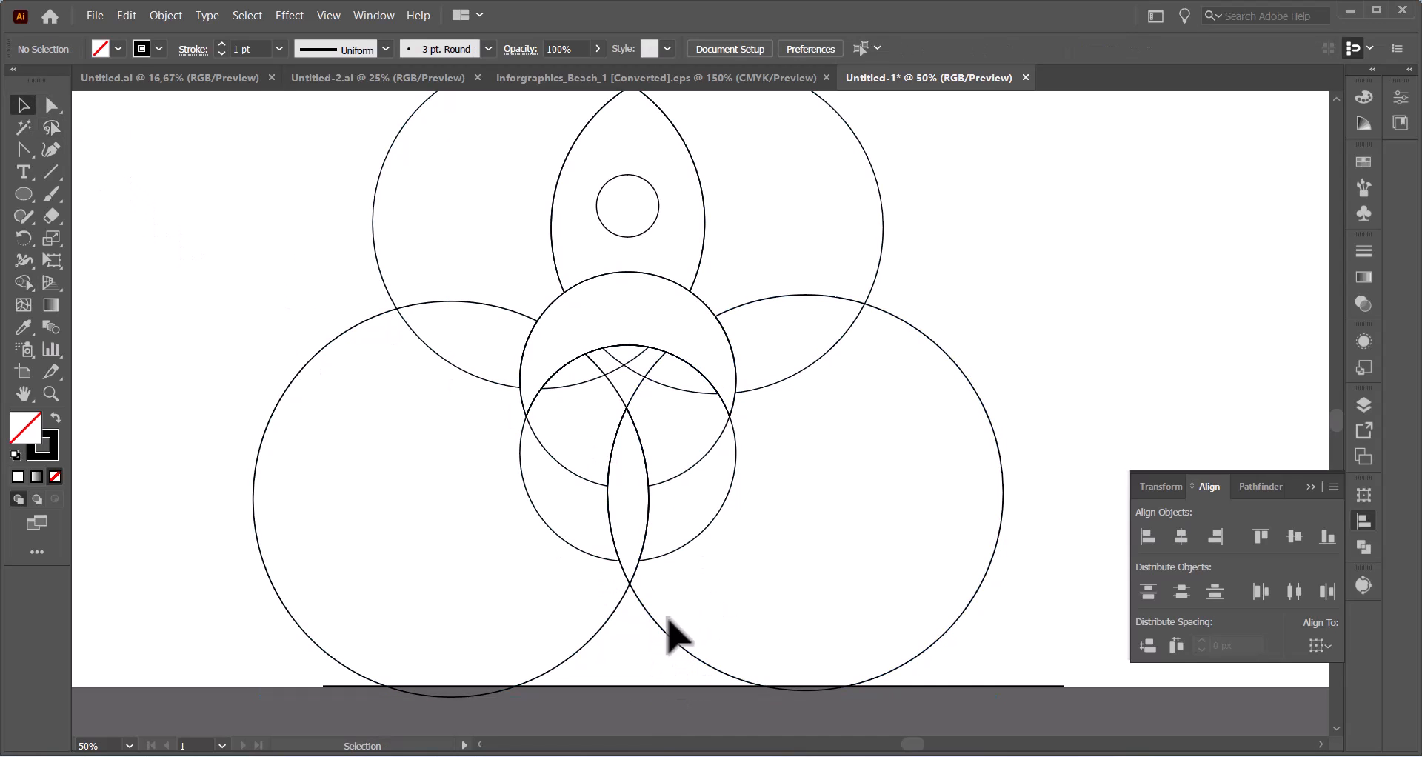
{"action": "left_click", "coordinate": [645, 686]}
- Select the lower shapes with the base line and use Shape Builder to delete the outer circle areas and the overhanging line pieces
{"action": "left_click_drag", "start_coordinate": [406, 559], "coordinate": [874, 743]}
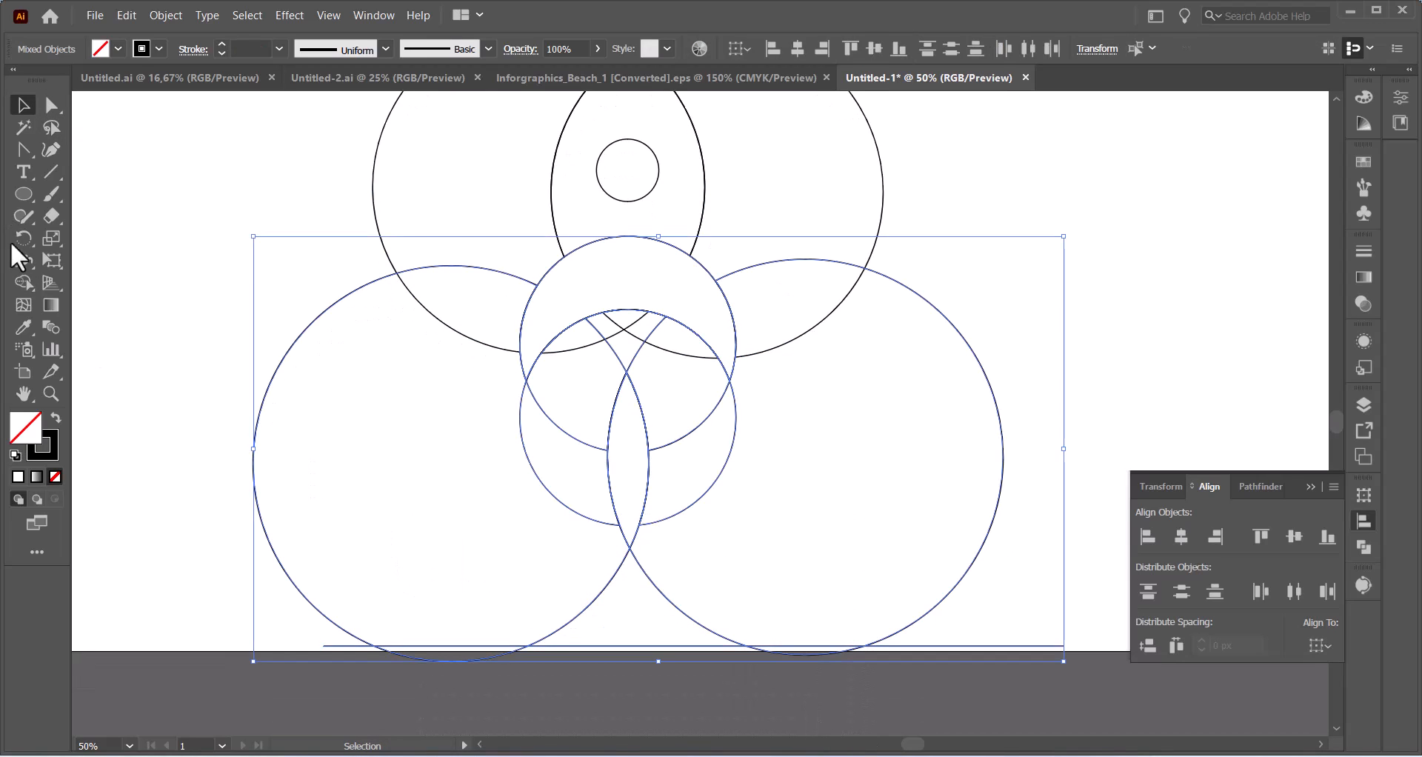
{"action": "left_click", "coordinate": [24, 282]}
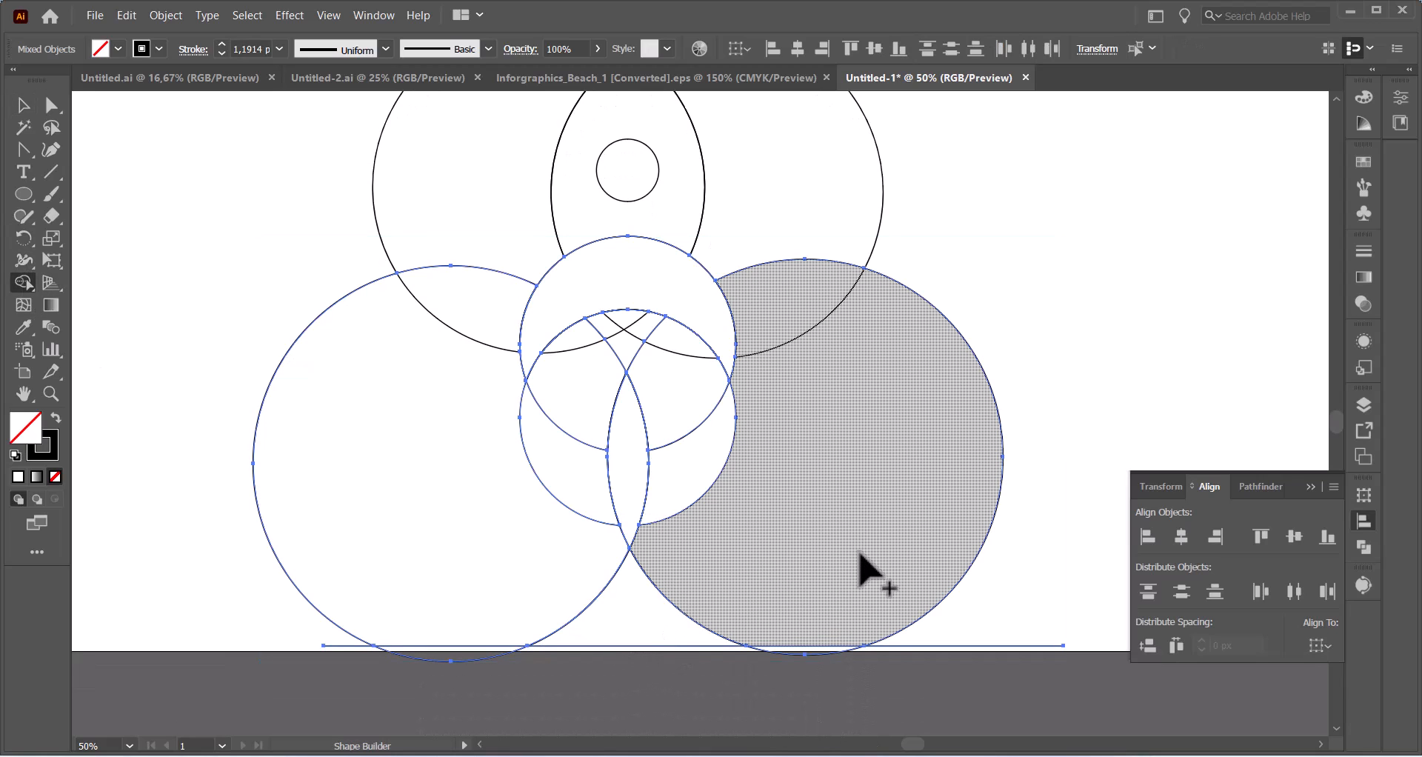
{"action": "left_click", "coordinate": [976, 544], "text": "alt"}
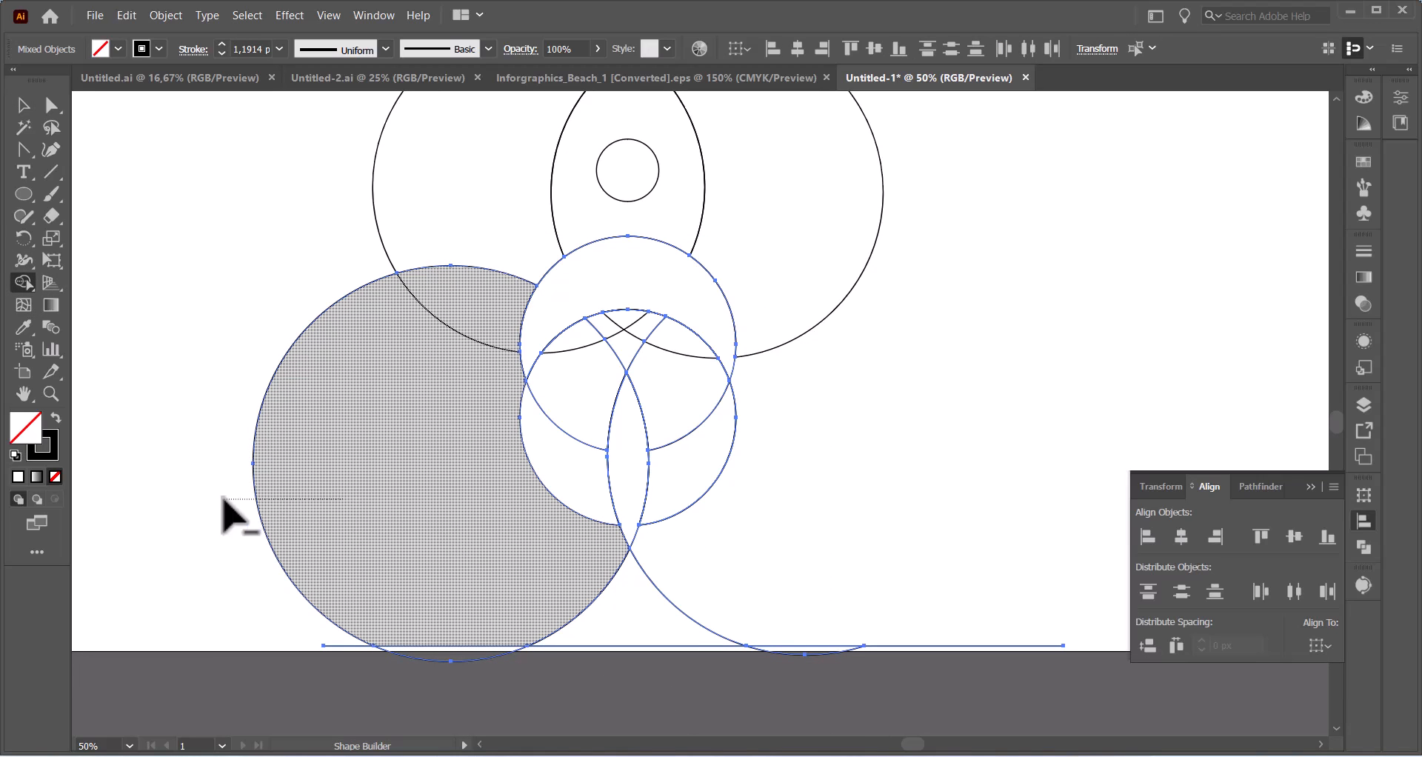
{"action": "left_click", "coordinate": [224, 500], "text": "alt"}
{"action": "left_click", "coordinate": [842, 643], "text": "alt"}
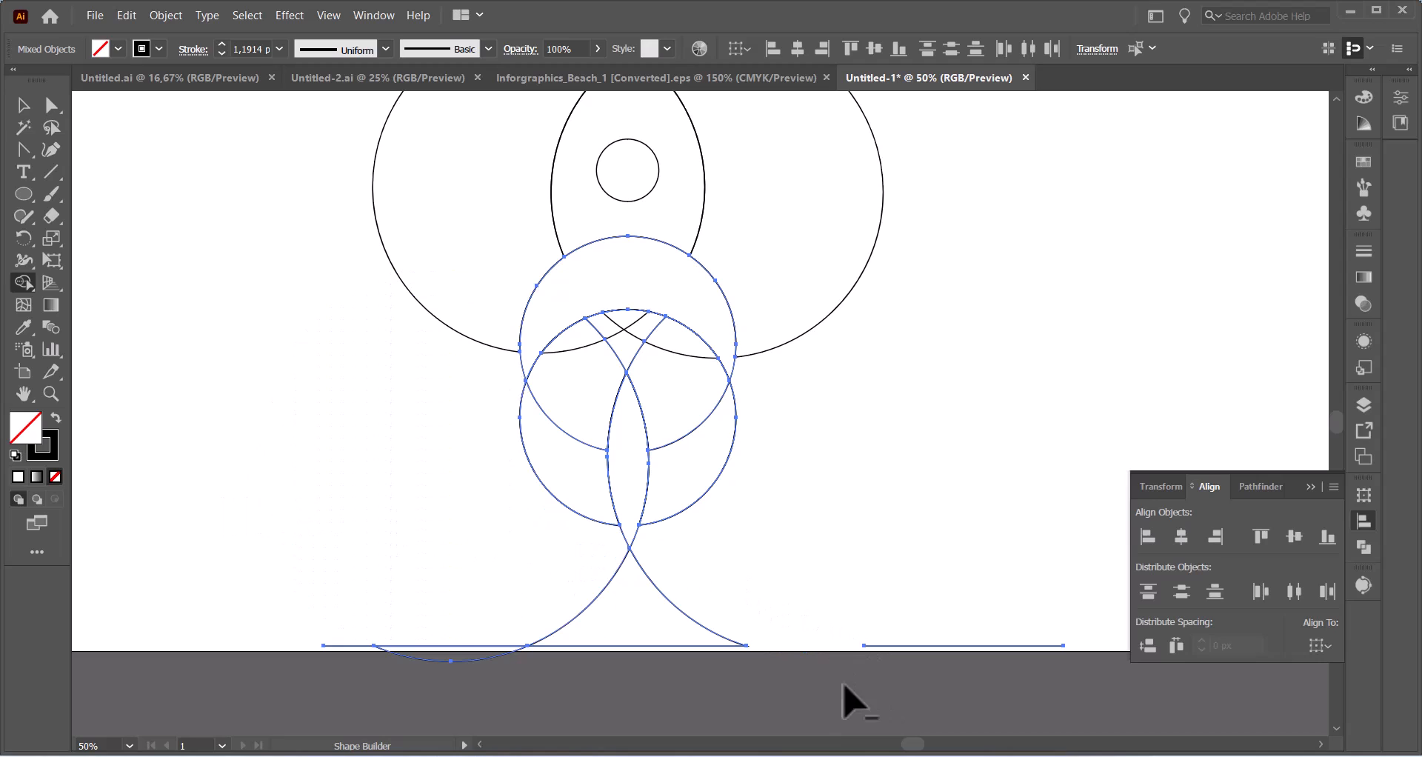
{"action": "left_click", "coordinate": [425, 657], "text": "alt"}
{"action": "left_click", "coordinate": [963, 645], "text": "alt"}
- Delete the medium-circle remnants on both sides below the crescent with Shape Builder, and try to merge the wedge directly beneath it
{"action": "scroll", "coordinate": [456, 494], "scroll_direction": "up", "scroll_amount": 2}
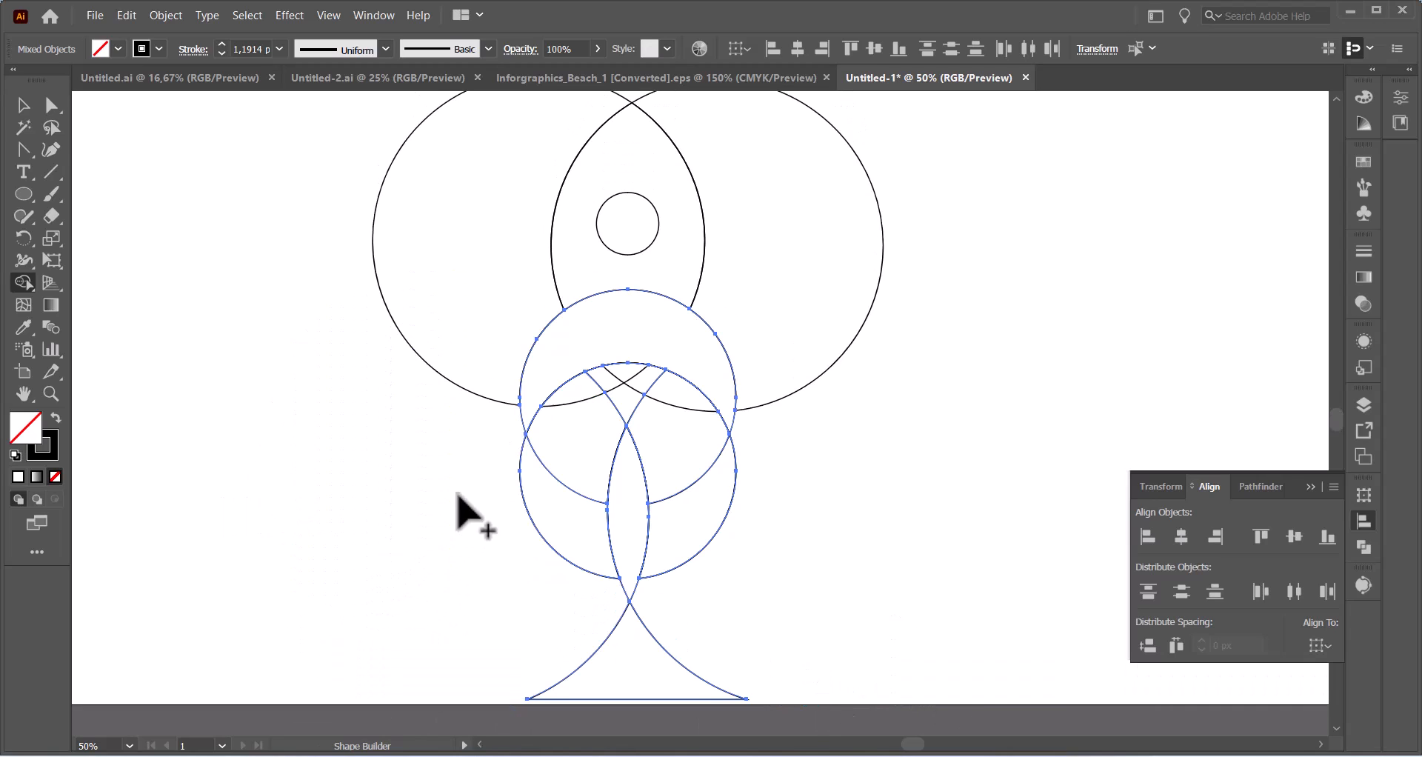
{"action": "left_click", "coordinate": [552, 511], "text": "alt"}
{"action": "left_click", "coordinate": [696, 519], "text": "alt"}
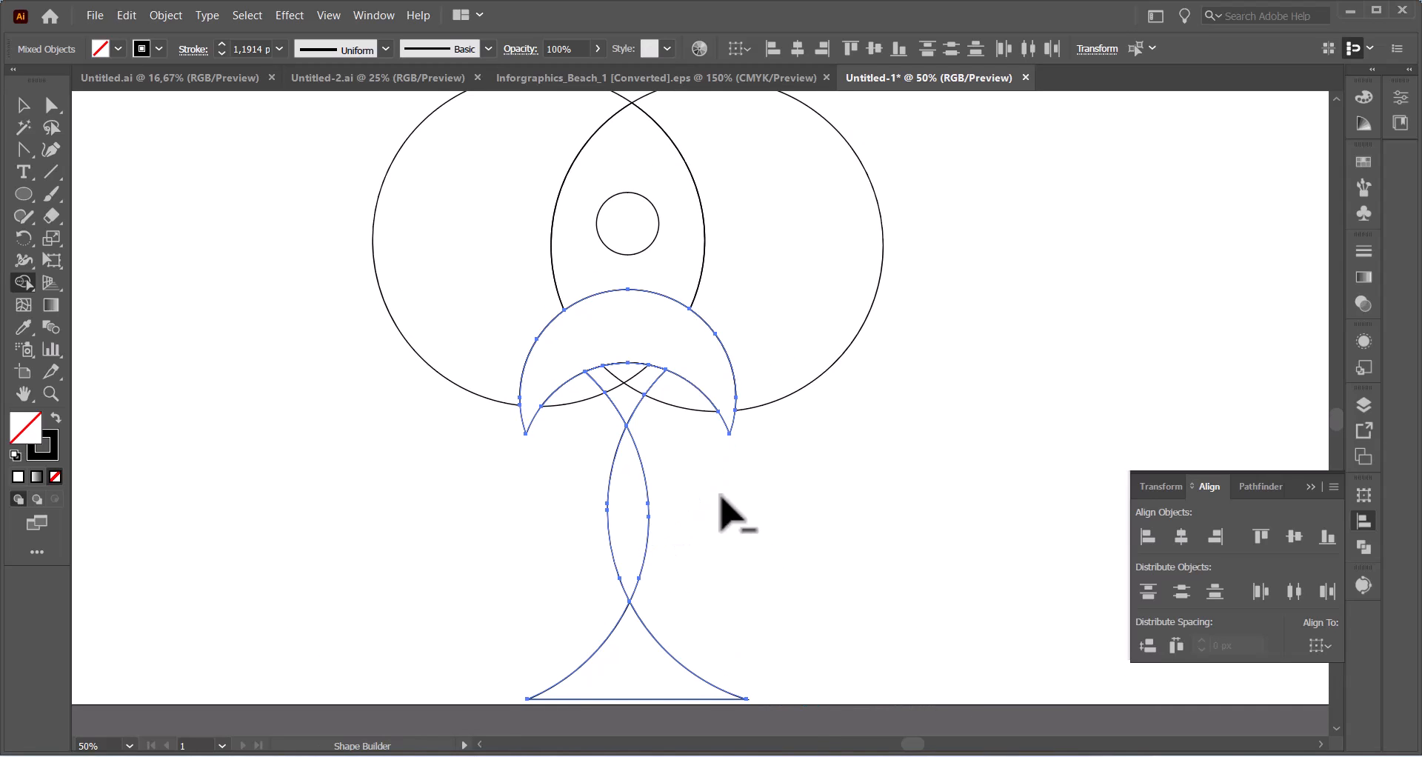
{"action": "left_click", "coordinate": [629, 393], "text": "alt"}
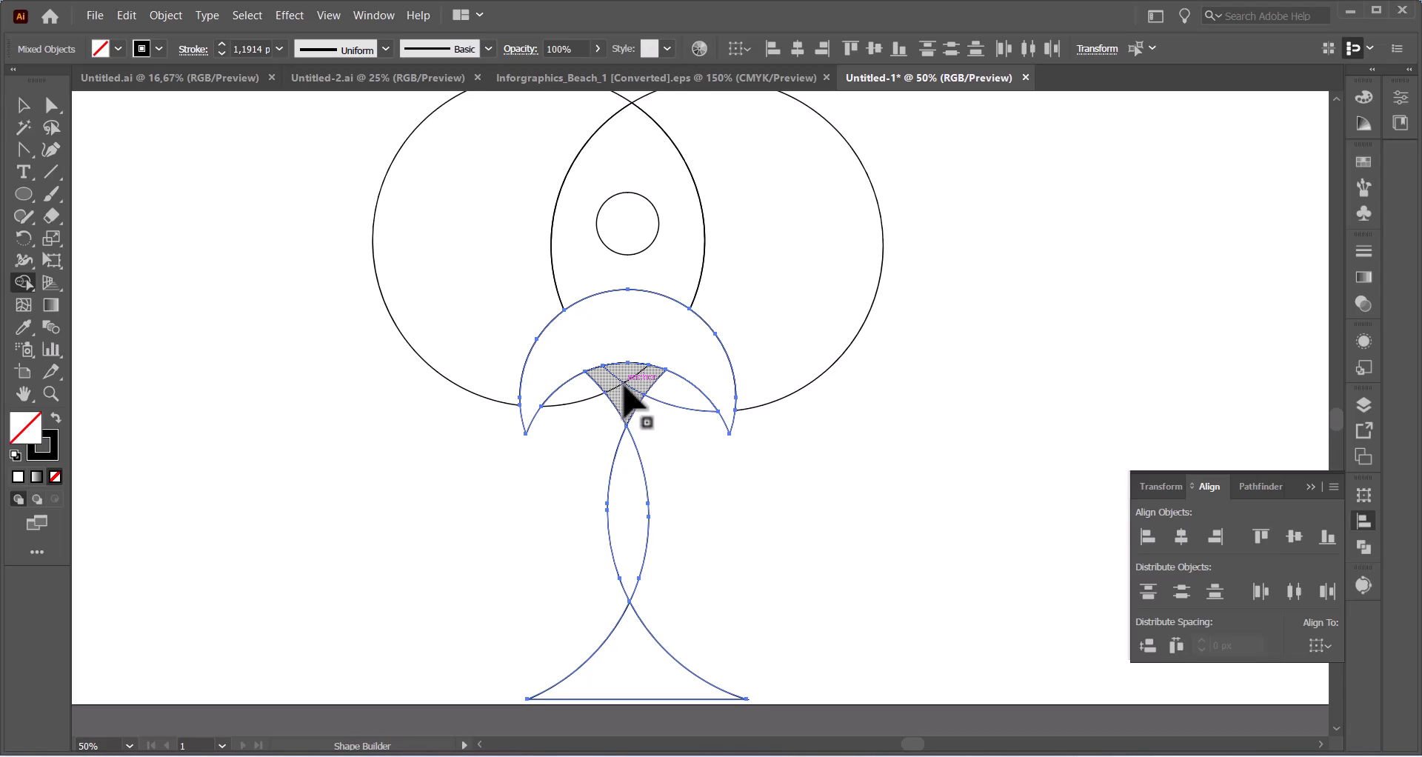
{"action": "left_click", "coordinate": [623, 381]}
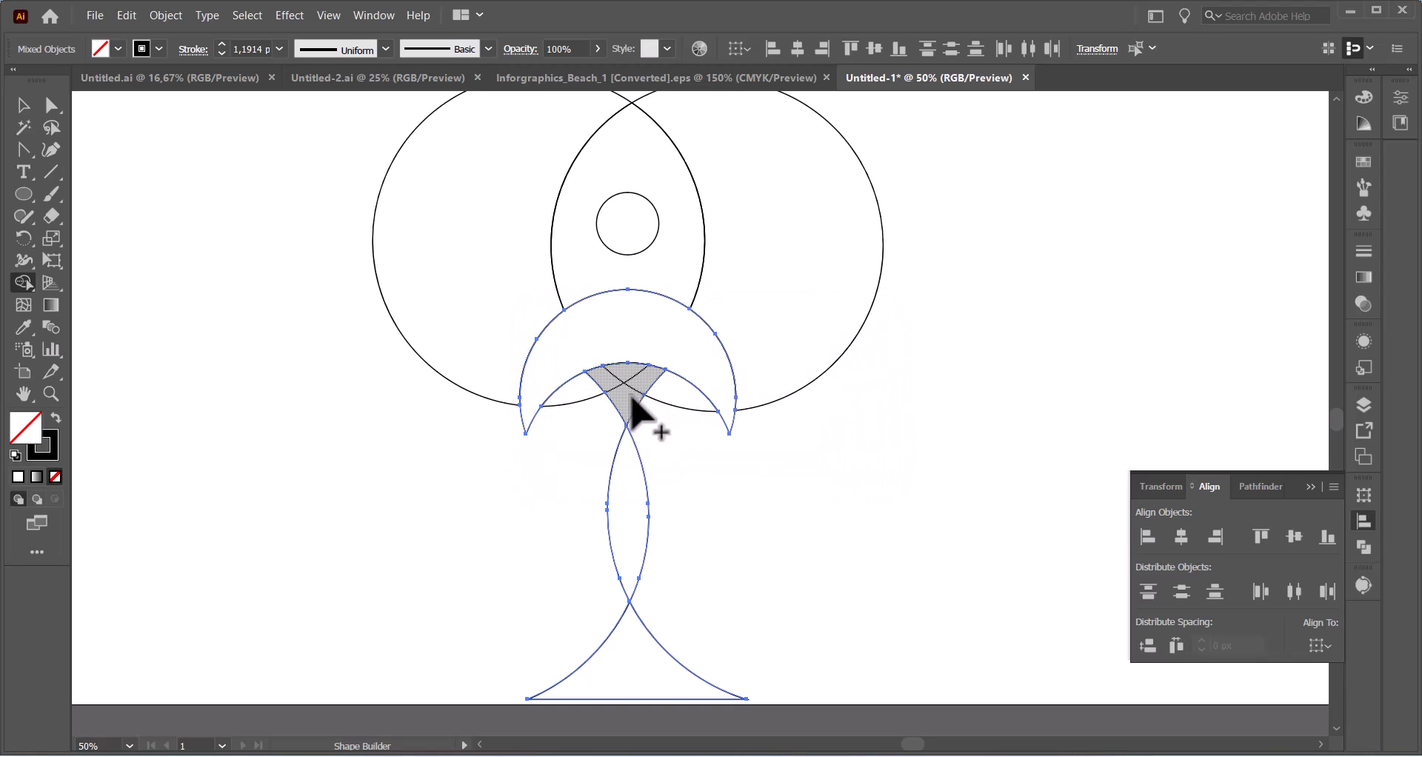
- Select the upper circles with the rocket shapes and use Shape Builder to delete the circle areas outside the body, then deselect
{"action": "scroll", "coordinate": [438, 356], "scroll_direction": "up", "scroll_amount": 2}
{"action": "left_click", "coordinate": [23, 111]}
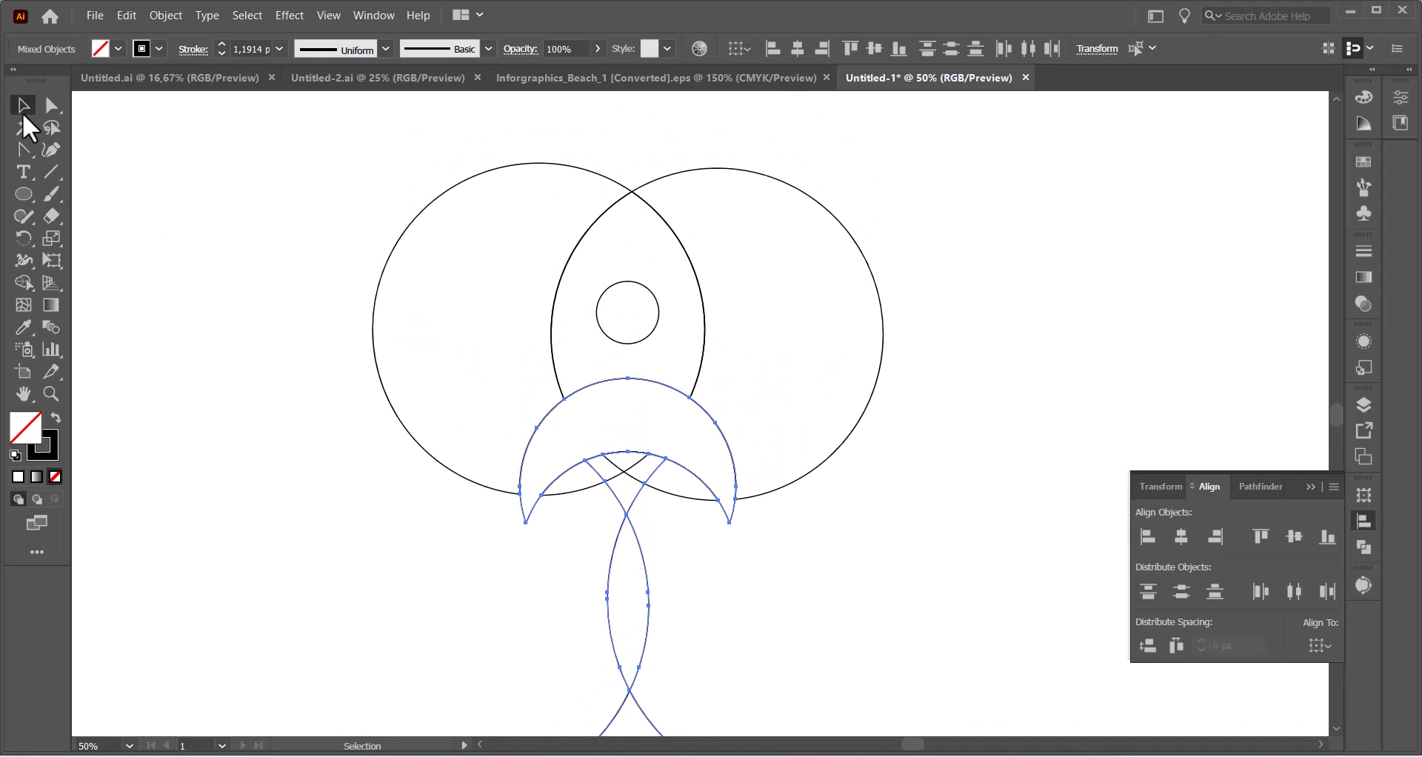
{"action": "left_click_drag", "start_coordinate": [285, 152], "coordinate": [870, 548]}
{"action": "scroll", "coordinate": [870, 547], "scroll_direction": "down", "scroll_amount": 1}
{"action": "left_click", "coordinate": [23, 286]}
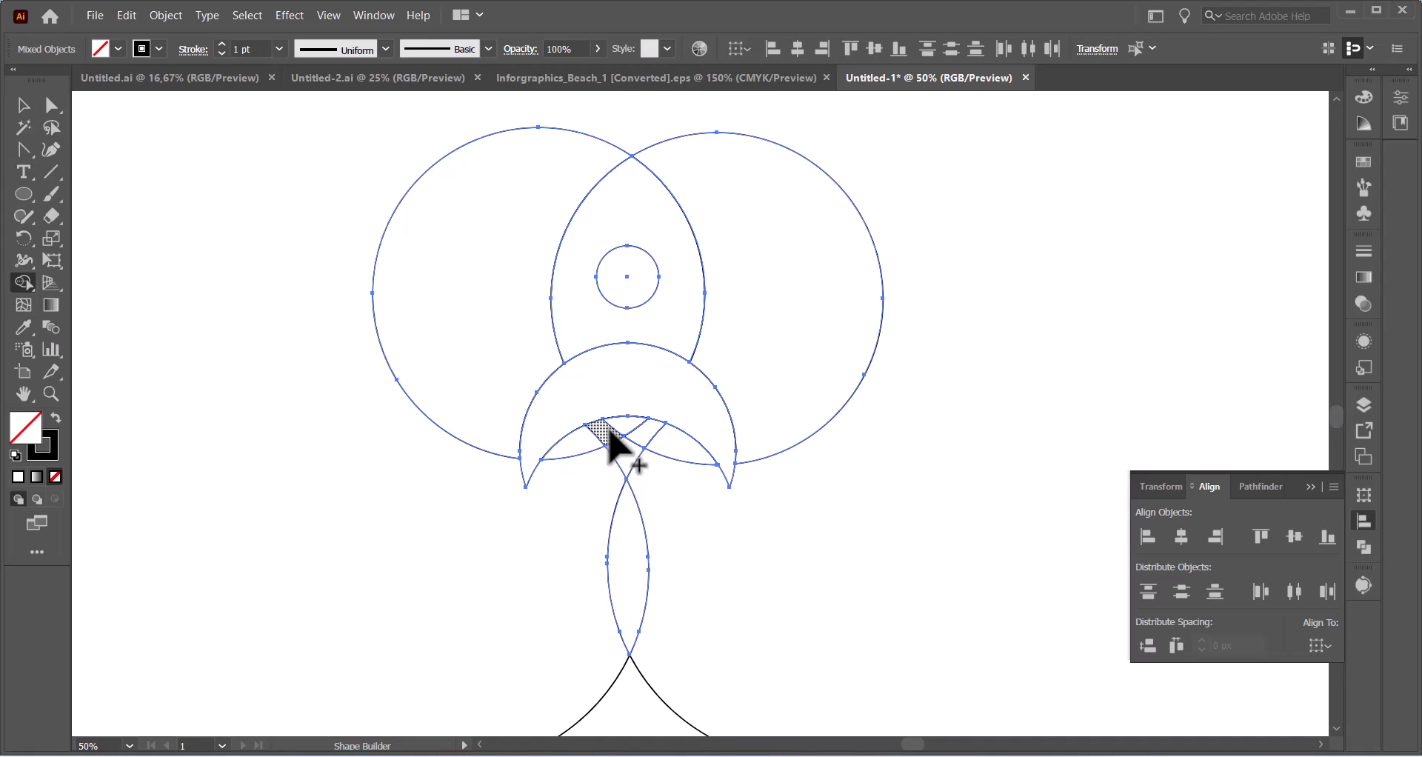
{"action": "left_click_drag", "start_coordinate": [704, 504], "coordinate": [740, 503]}
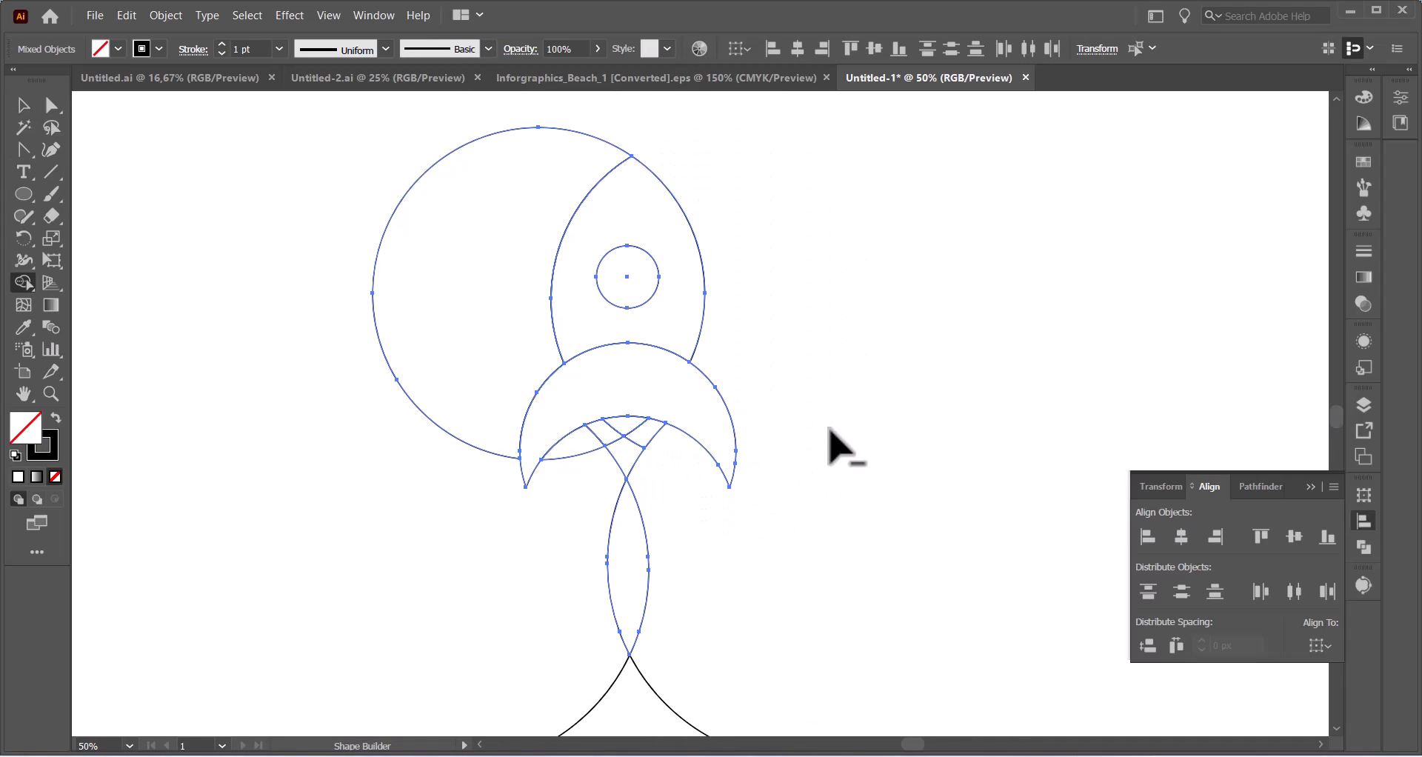
{"action": "left_click", "coordinate": [437, 419], "text": "alt"}
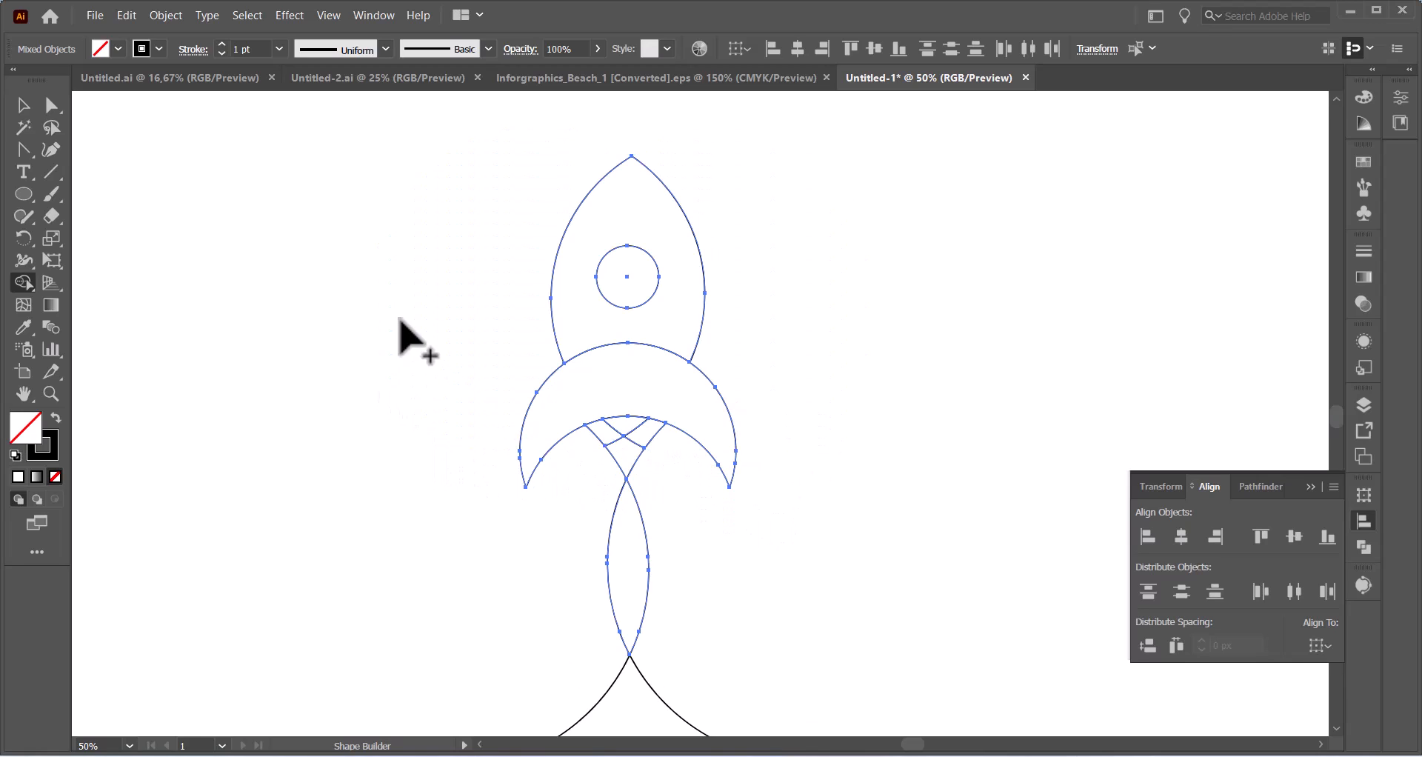
{"action": "left_click", "coordinate": [23, 104]}
{"action": "left_click", "coordinate": [321, 252]}
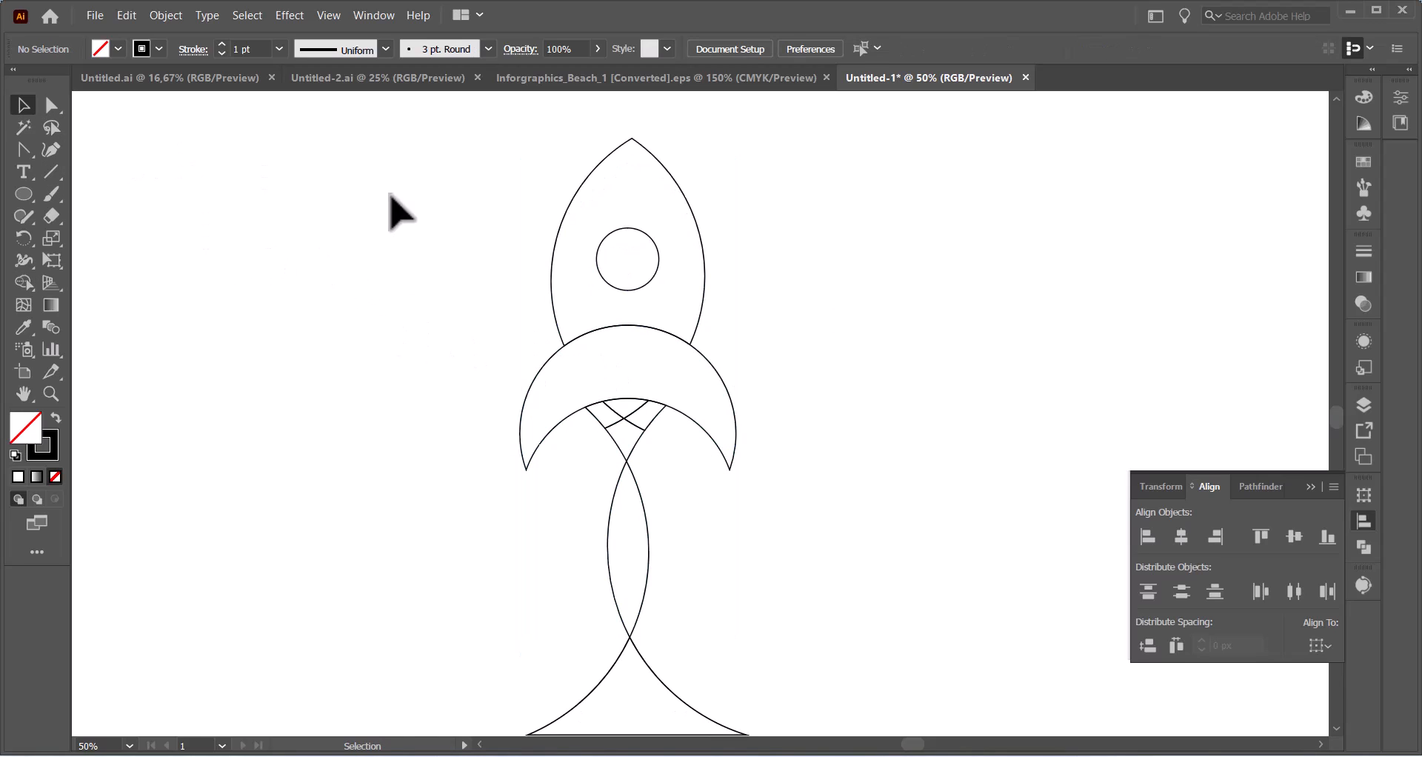
{"action": "scroll", "coordinate": [370, 326], "scroll_direction": "down", "scroll_amount": 1}
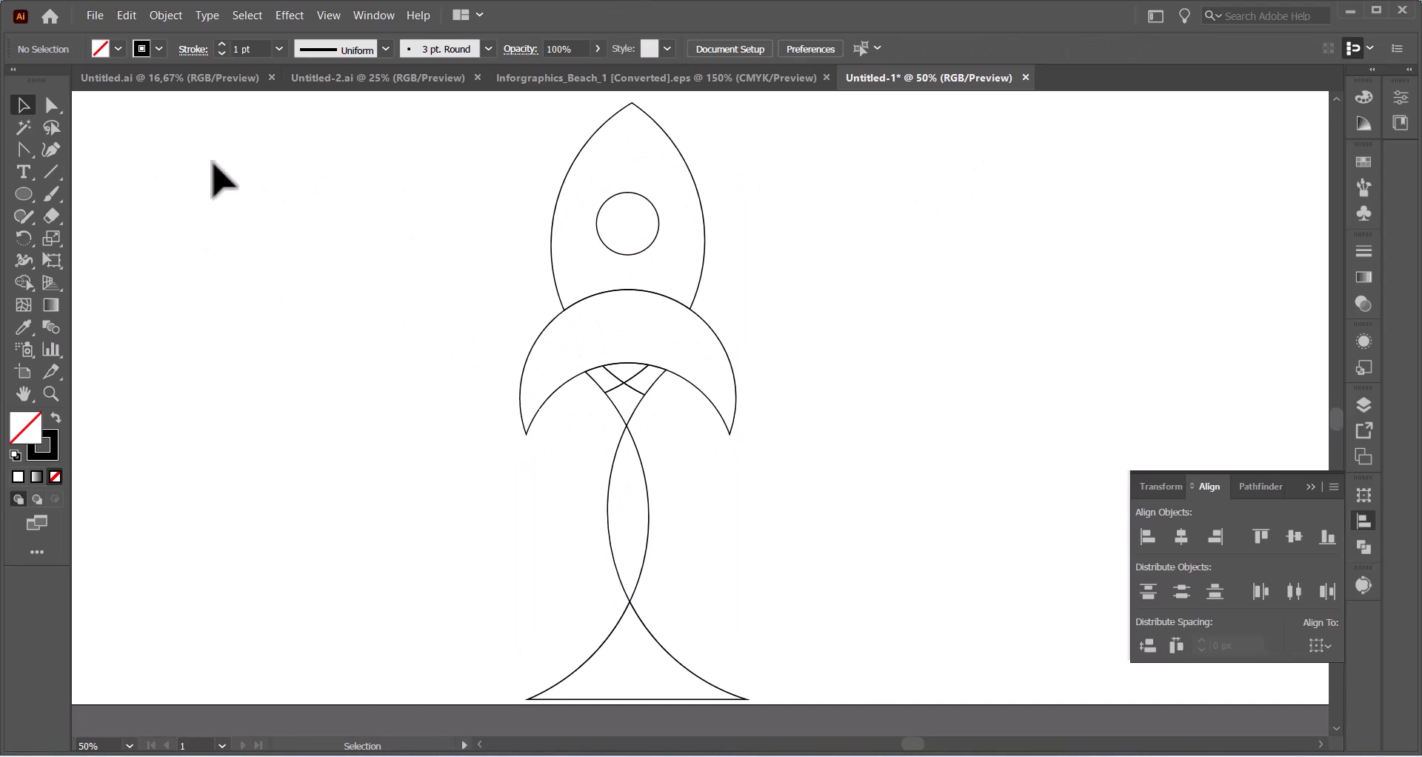
- Draw a small ellipse and place resized copies so four overlapping ellipses follow the left curve of the rocket's base
{"action": "left_click", "coordinate": [34, 191]}
{"action": "mouse_move", "coordinate": [207, 348]}
{"action": "left_mouse_down"}
{"action": "mouse_move", "coordinate": [254, 381]}
{"action": "mouse_move", "coordinate": [237, 362]}
{"action": "left_mouse_up"}
{"action": "left_click", "coordinate": [23, 105]}
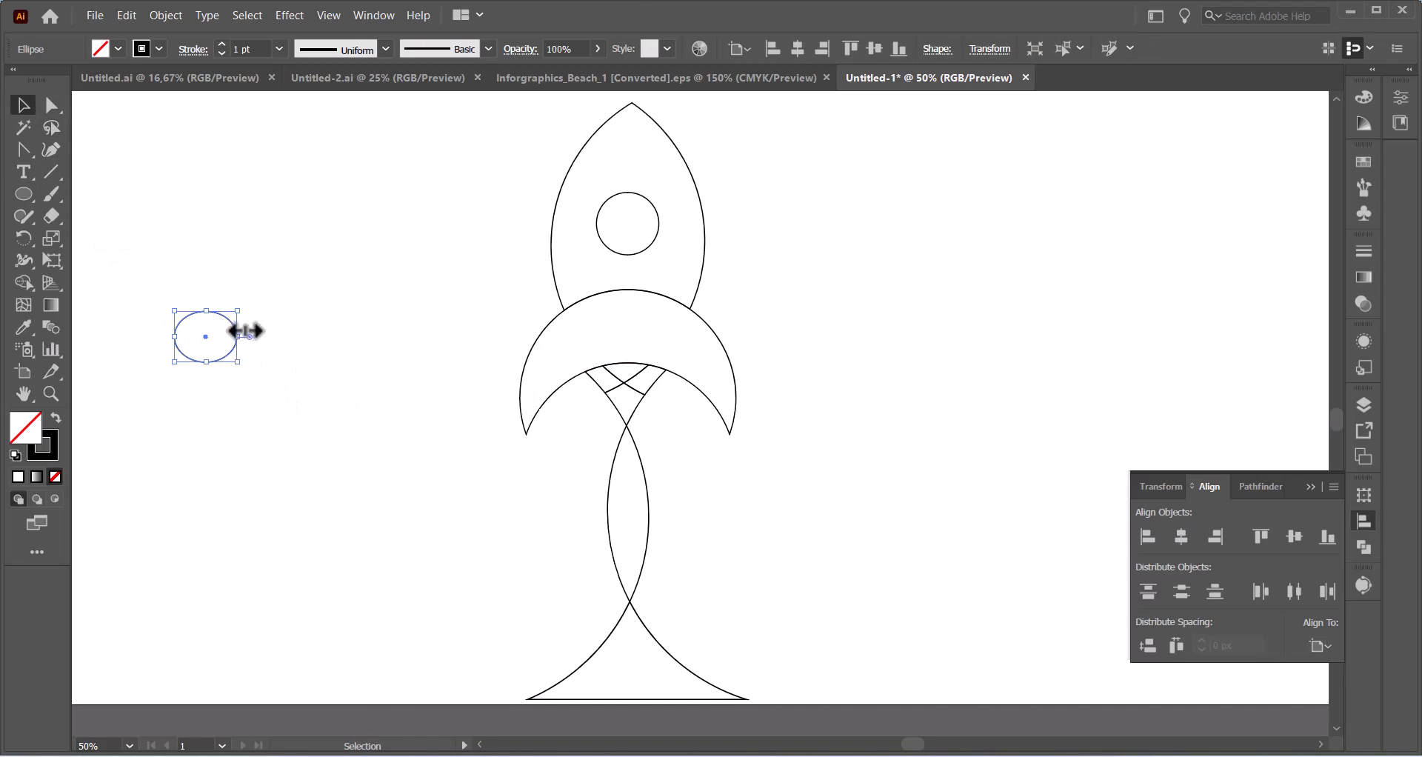
{"action": "mouse_move", "coordinate": [236, 311]}
{"action": "left_mouse_down"}
{"action": "mouse_move", "coordinate": [222, 323]}
{"action": "mouse_move", "coordinate": [556, 603]}
{"action": "mouse_move", "coordinate": [326, 485]}
{"action": "left_mouse_up"}
{"action": "left_click_drag", "start_coordinate": [215, 360], "coordinate": [578, 677]}
{"action": "mouse_move", "coordinate": [579, 677]}
{"action": "left_mouse_down"}
{"action": "mouse_move", "coordinate": [564, 689]}
{"action": "mouse_move", "coordinate": [508, 652]}
{"action": "mouse_move", "coordinate": [576, 648]}
{"action": "mouse_move", "coordinate": [552, 614]}
{"action": "mouse_move", "coordinate": [612, 598]}
{"action": "mouse_move", "coordinate": [546, 664]}
{"action": "mouse_move", "coordinate": [506, 585]}
{"action": "left_mouse_up"}
- Select the four ellipses on the base's left curve and reflect a copy across a vertical axis through the rocket's centre
{"action": "left_click", "coordinate": [562, 636]}
{"action": "left_click", "coordinate": [586, 603]}
{"action": "left_click", "coordinate": [560, 621], "text": "shift"}
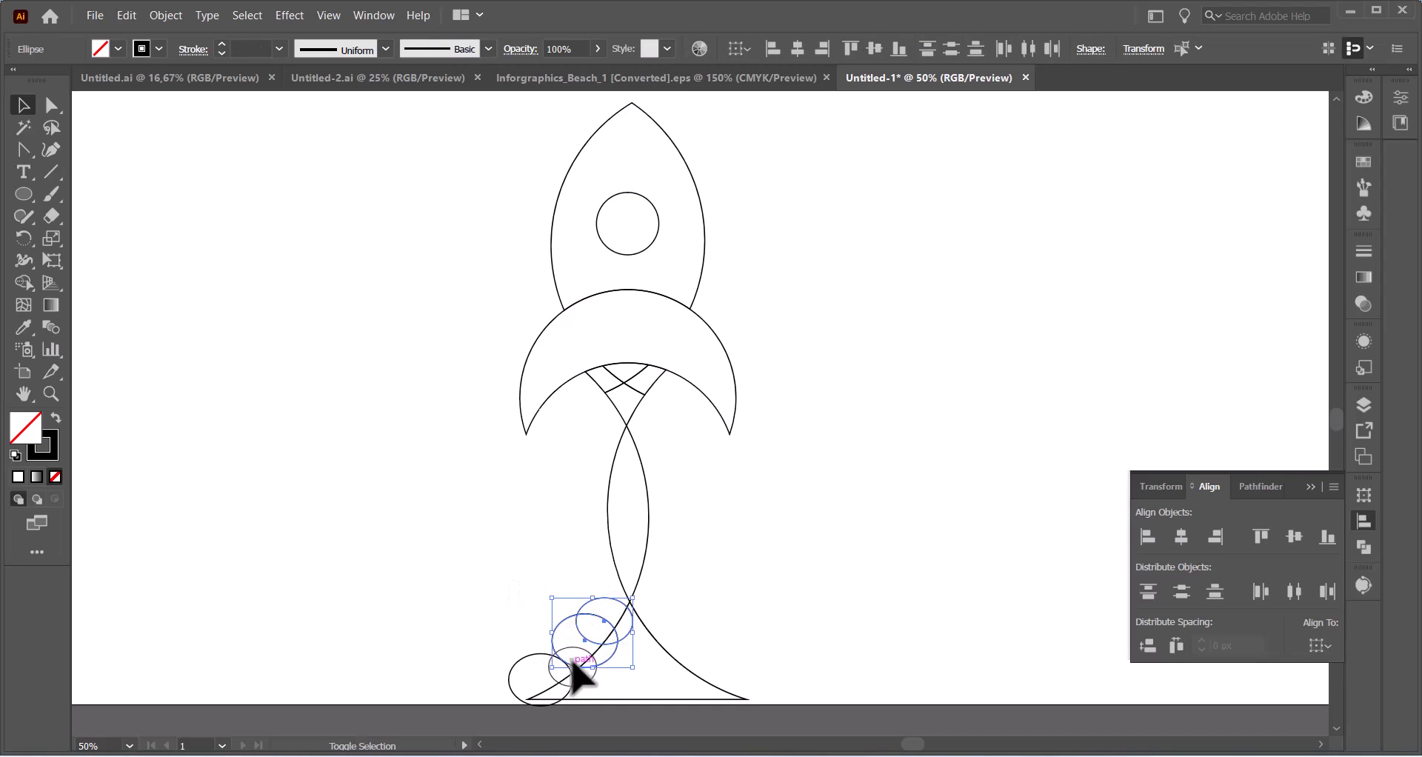
{"action": "left_click", "coordinate": [516, 662], "text": "shift"}
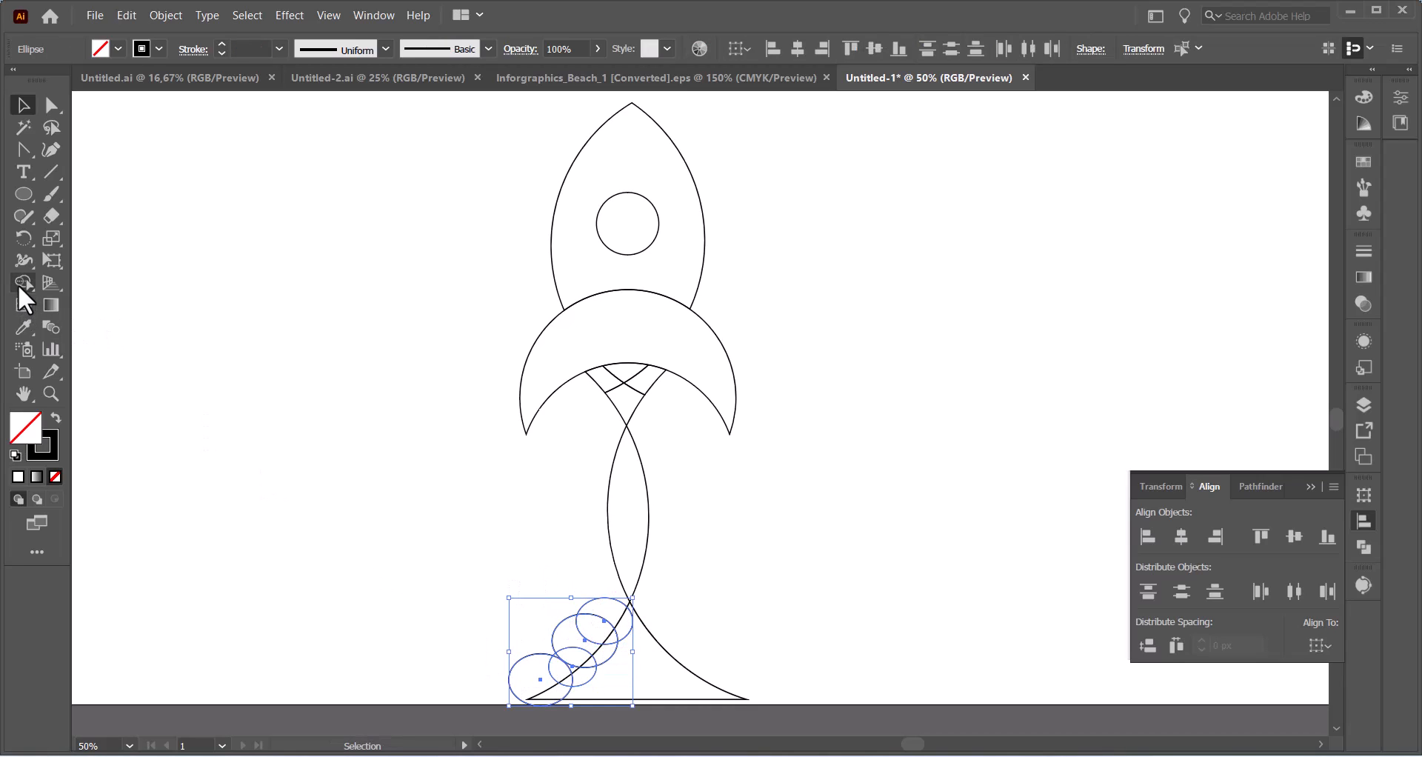
{"action": "left_click_drag", "start_coordinate": [28, 234], "coordinate": [62, 237]}
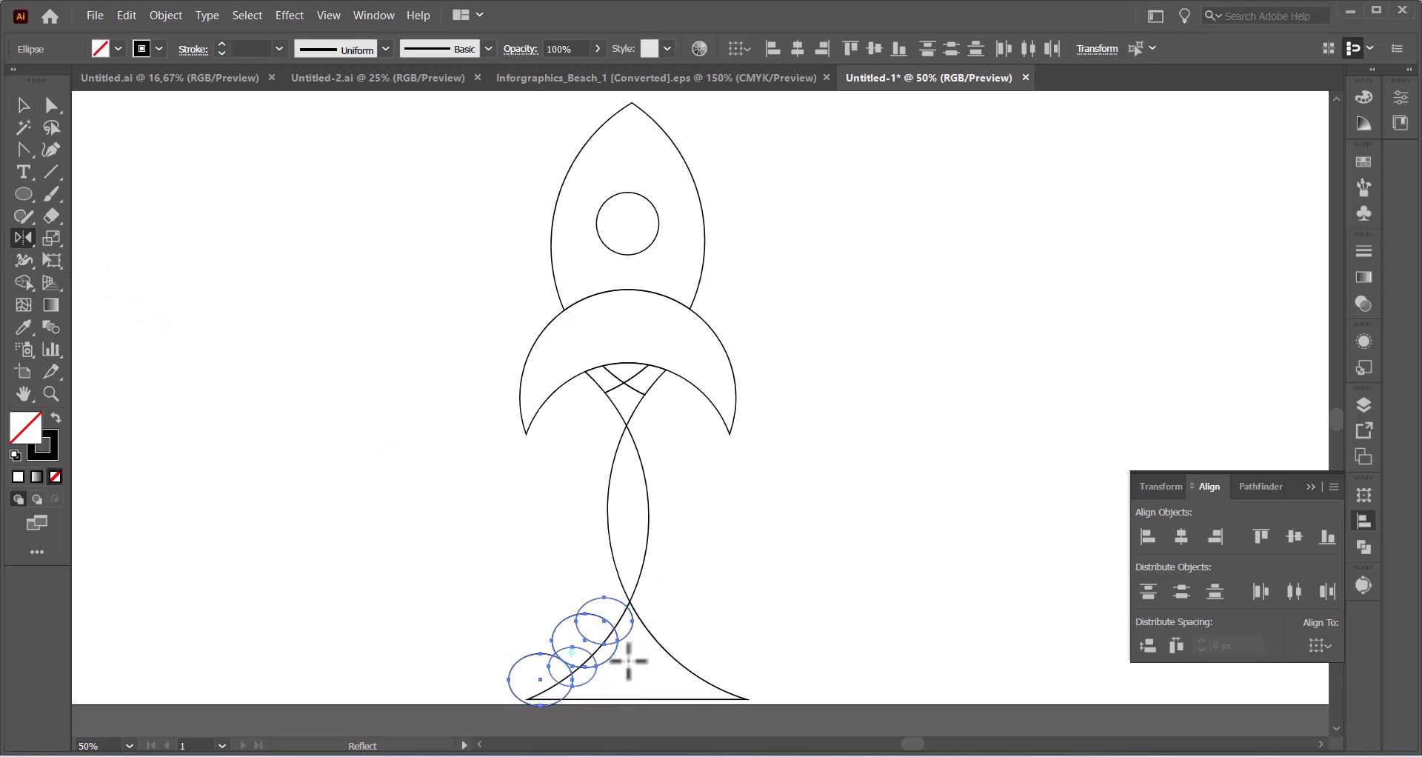
{"action": "left_click", "coordinate": [628, 663], "text": "alt"}
{"action": "left_click", "coordinate": [430, 492]}
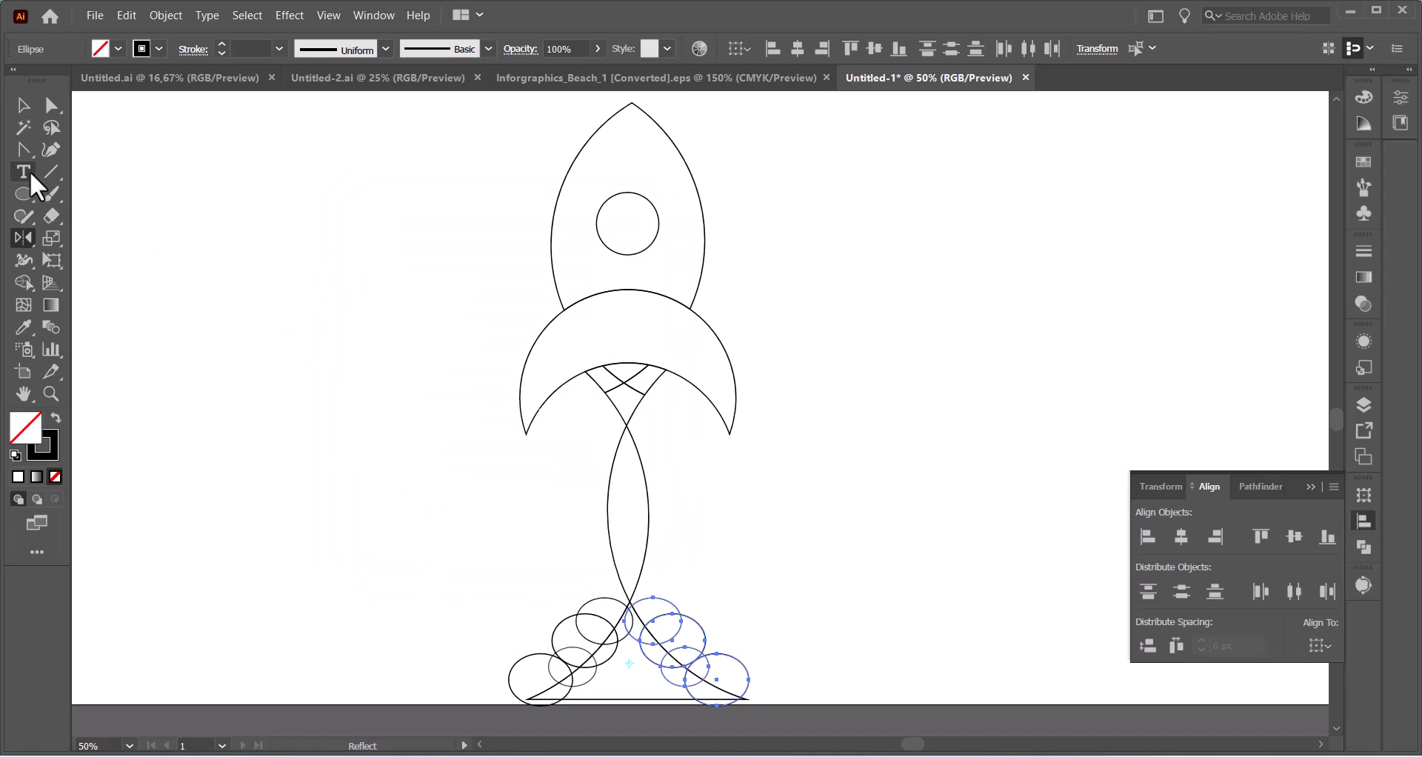
- Shift the mirrored ellipses slightly to the right along the base's right curve, then deselect them
{"action": "left_click", "coordinate": [21, 108]}
{"action": "left_click_drag", "start_coordinate": [699, 656], "coordinate": [709, 655]}
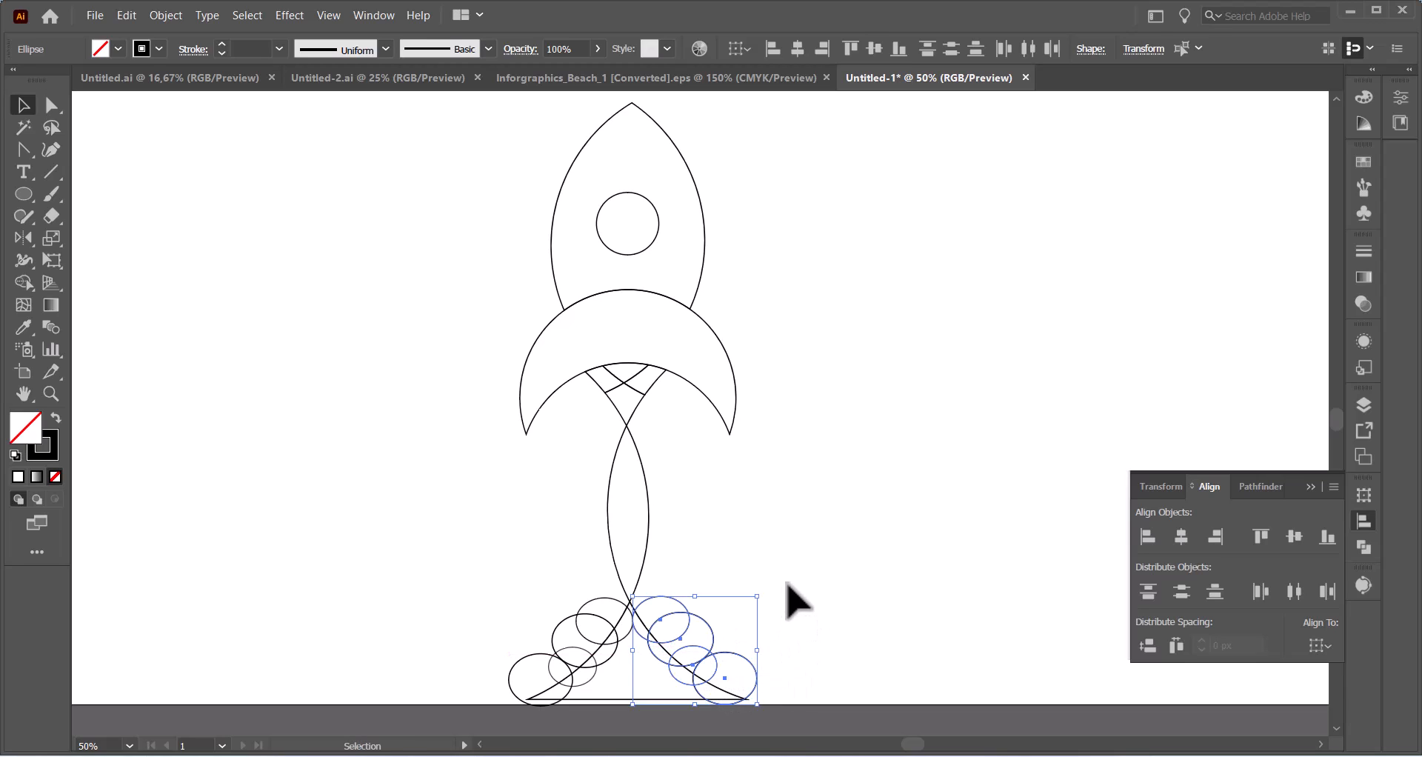
{"action": "left_click", "coordinate": [787, 583]}
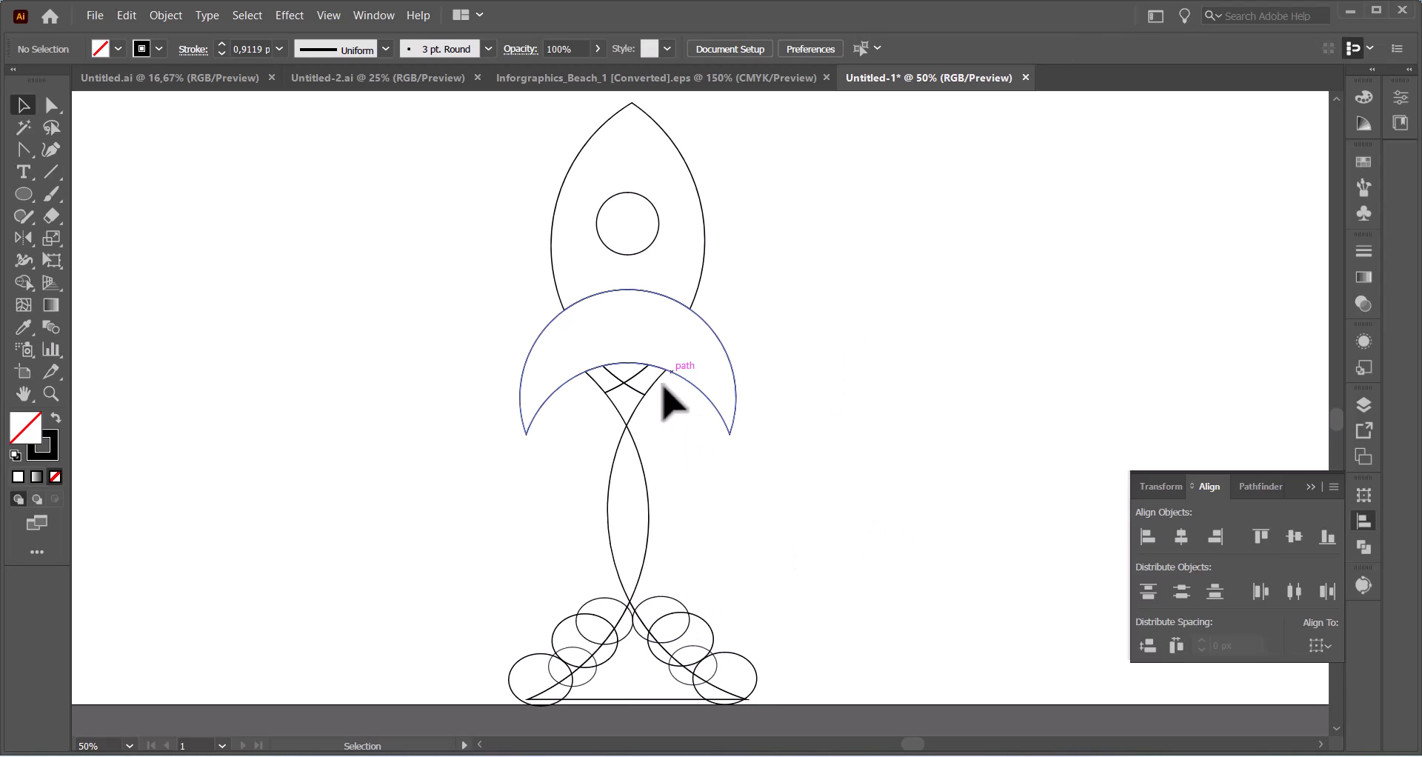
- Select the lower shapes and merge the ellipses with the base into one cloud using Shape Builder, then deselect
{"action": "left_click_drag", "start_coordinate": [382, 586], "coordinate": [847, 712]}
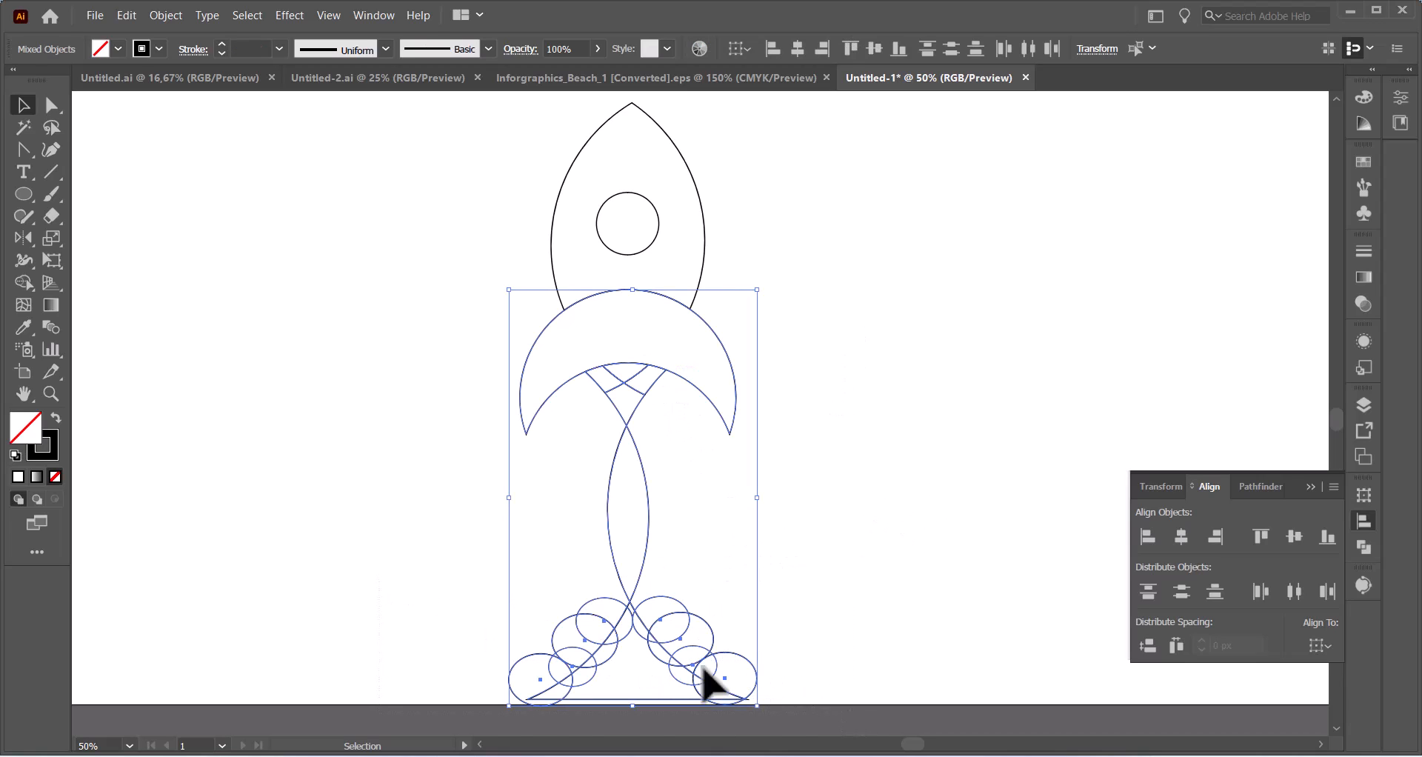
{"action": "left_click", "coordinate": [20, 289]}
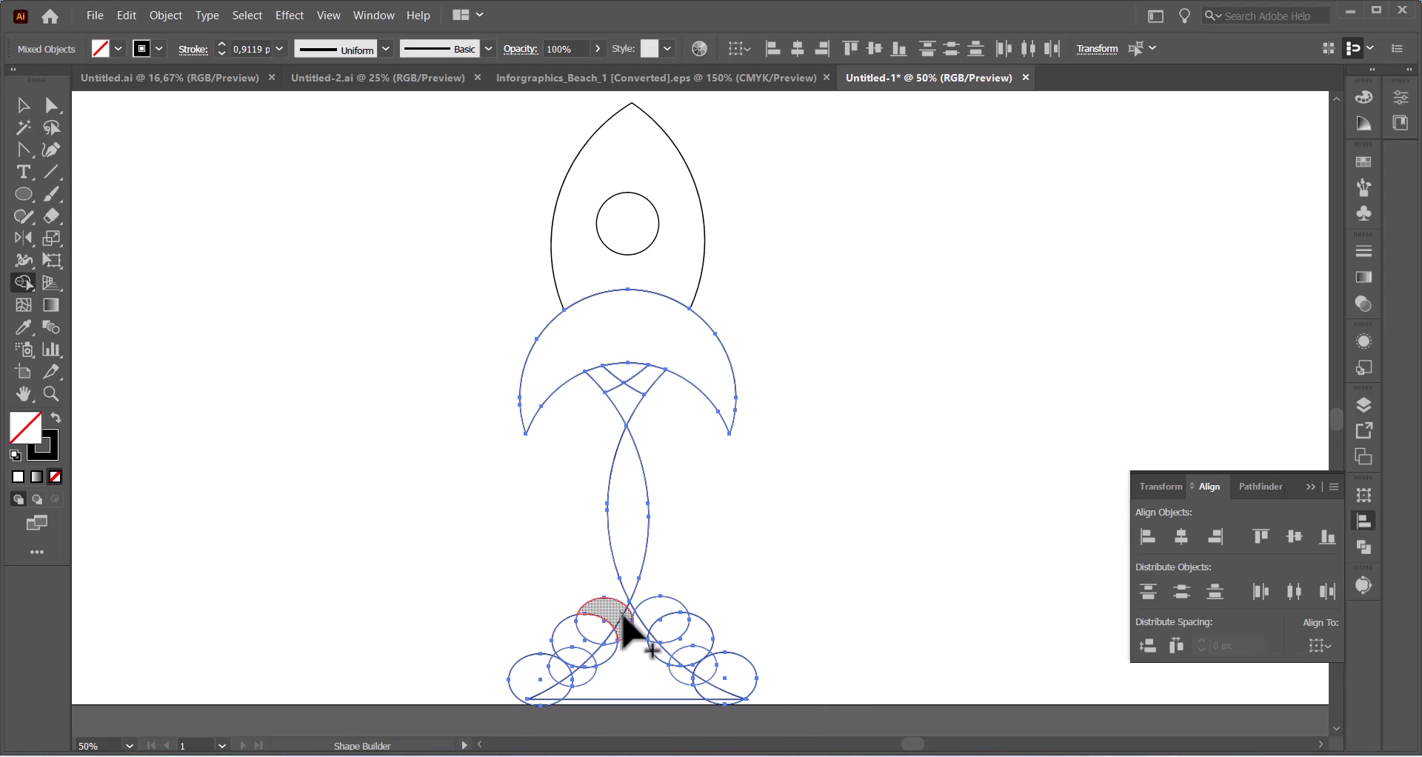
{"action": "mouse_move", "coordinate": [588, 634]}
{"action": "left_mouse_down"}
{"action": "mouse_move", "coordinate": [569, 665]}
{"action": "mouse_move", "coordinate": [536, 672]}
{"action": "mouse_move", "coordinate": [595, 689]}
{"action": "mouse_move", "coordinate": [603, 646]}
{"action": "mouse_move", "coordinate": [585, 667]}
{"action": "mouse_move", "coordinate": [634, 624]}
{"action": "mouse_move", "coordinate": [714, 681]}
{"action": "left_mouse_up"}
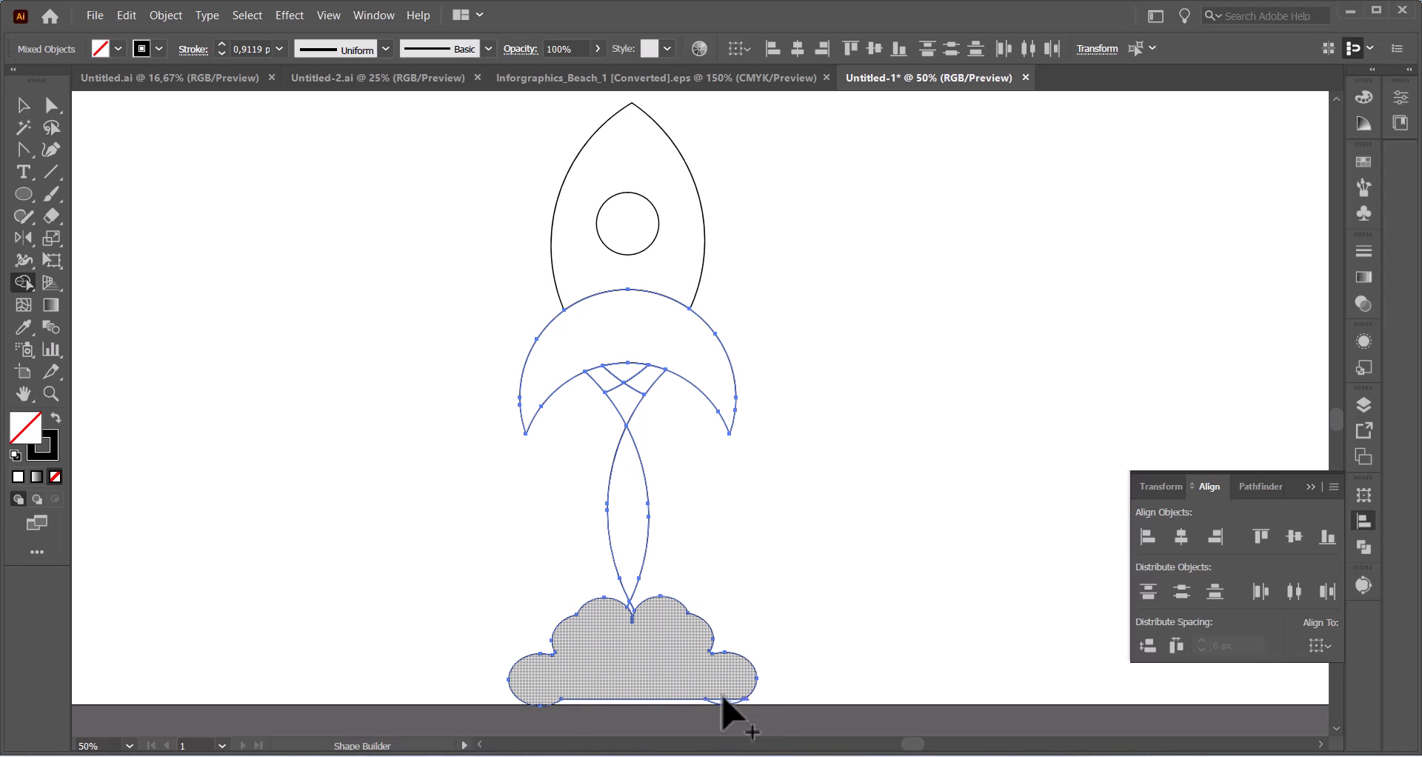
{"action": "left_click", "coordinate": [24, 106]}
{"action": "left_click", "coordinate": [229, 268]}
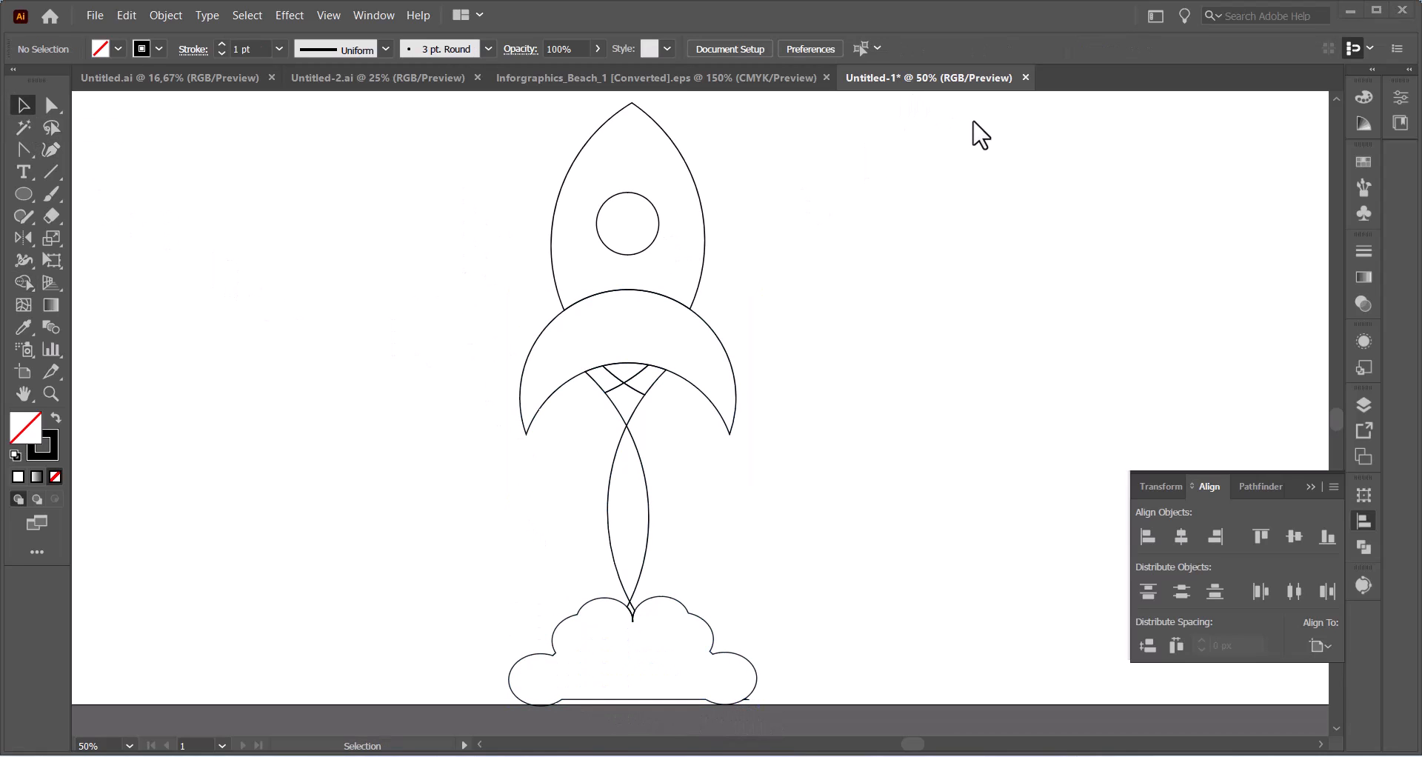
{"action": "left_click_drag", "start_coordinate": [426, 286], "coordinate": [919, 593]}
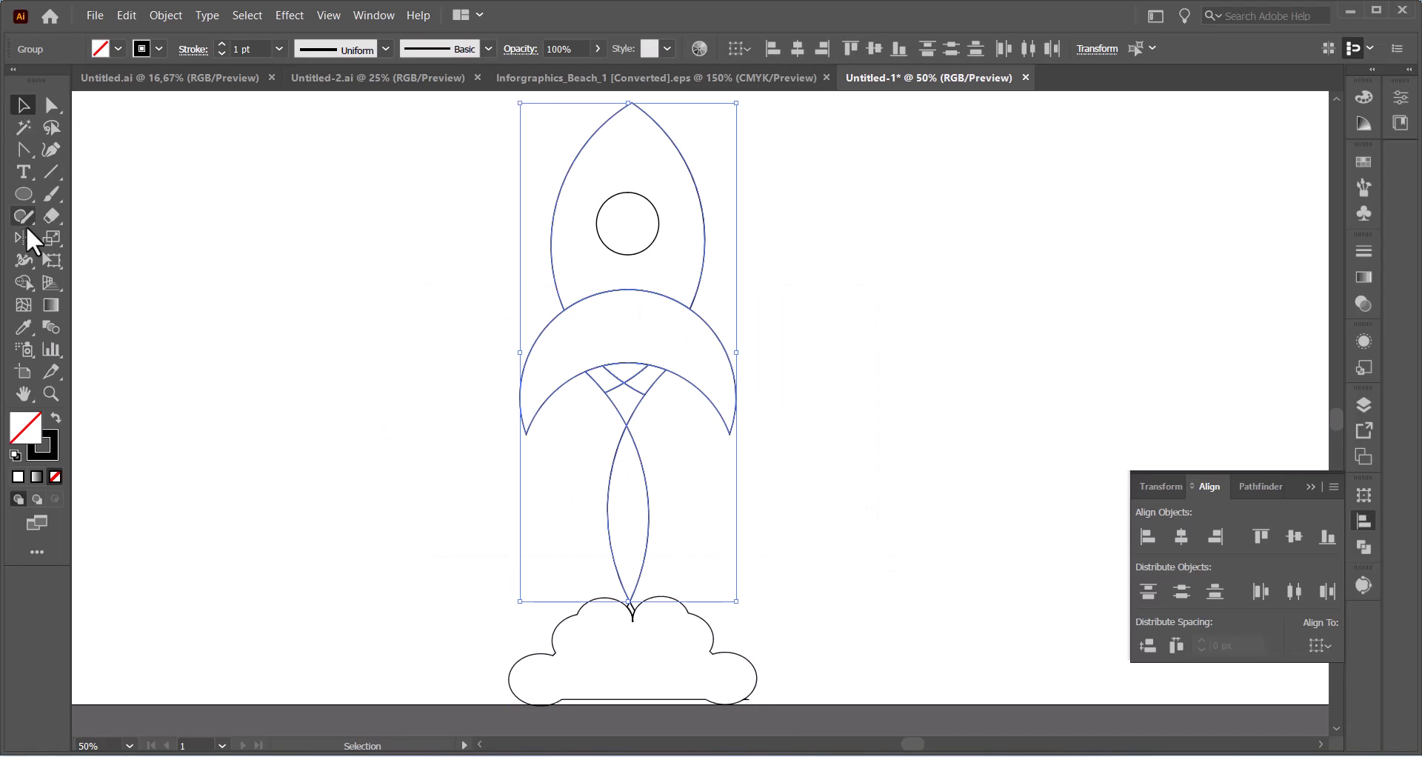
{"action": "left_click", "coordinate": [24, 280]}
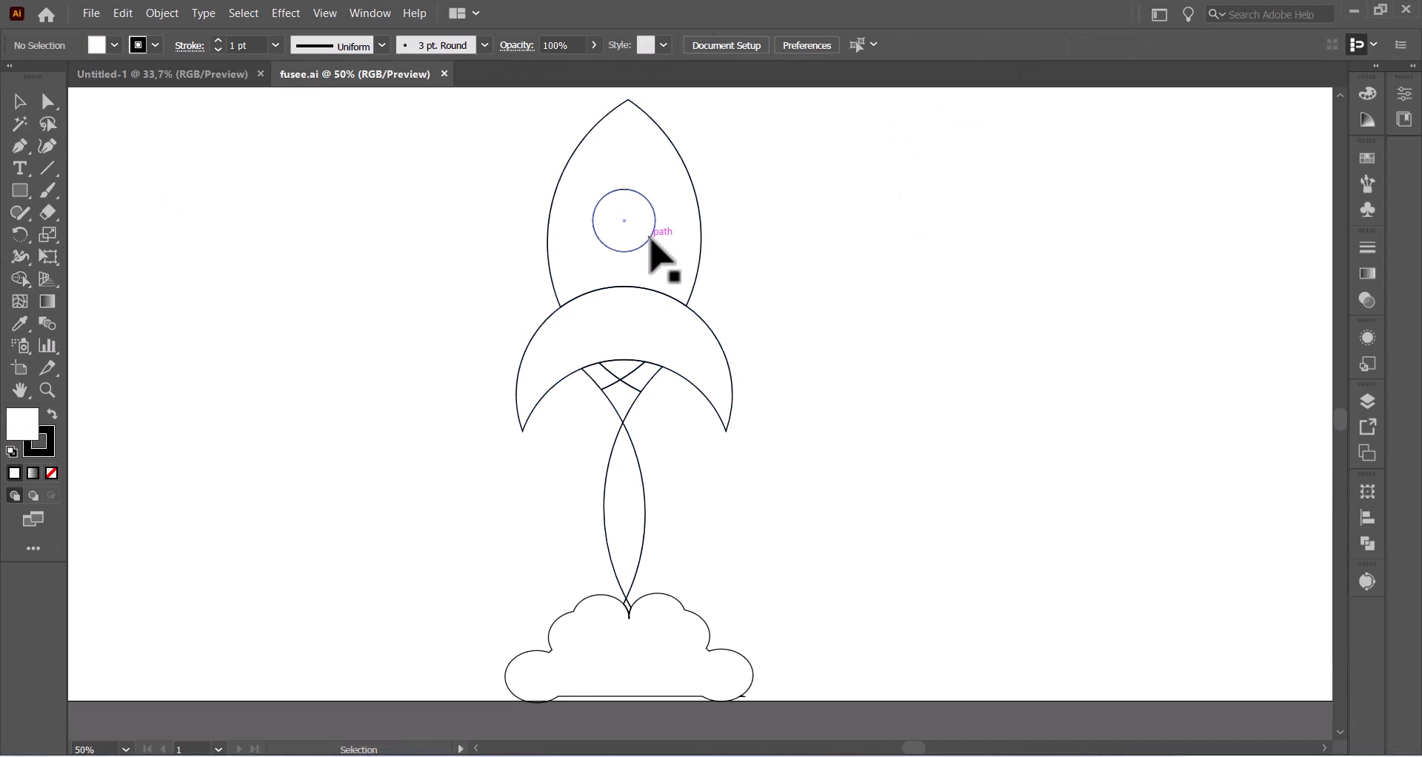
- Shrink and lower the round window in the rocket body, and place a larger circular copy above it
{"action": "left_click", "coordinate": [641, 247]}
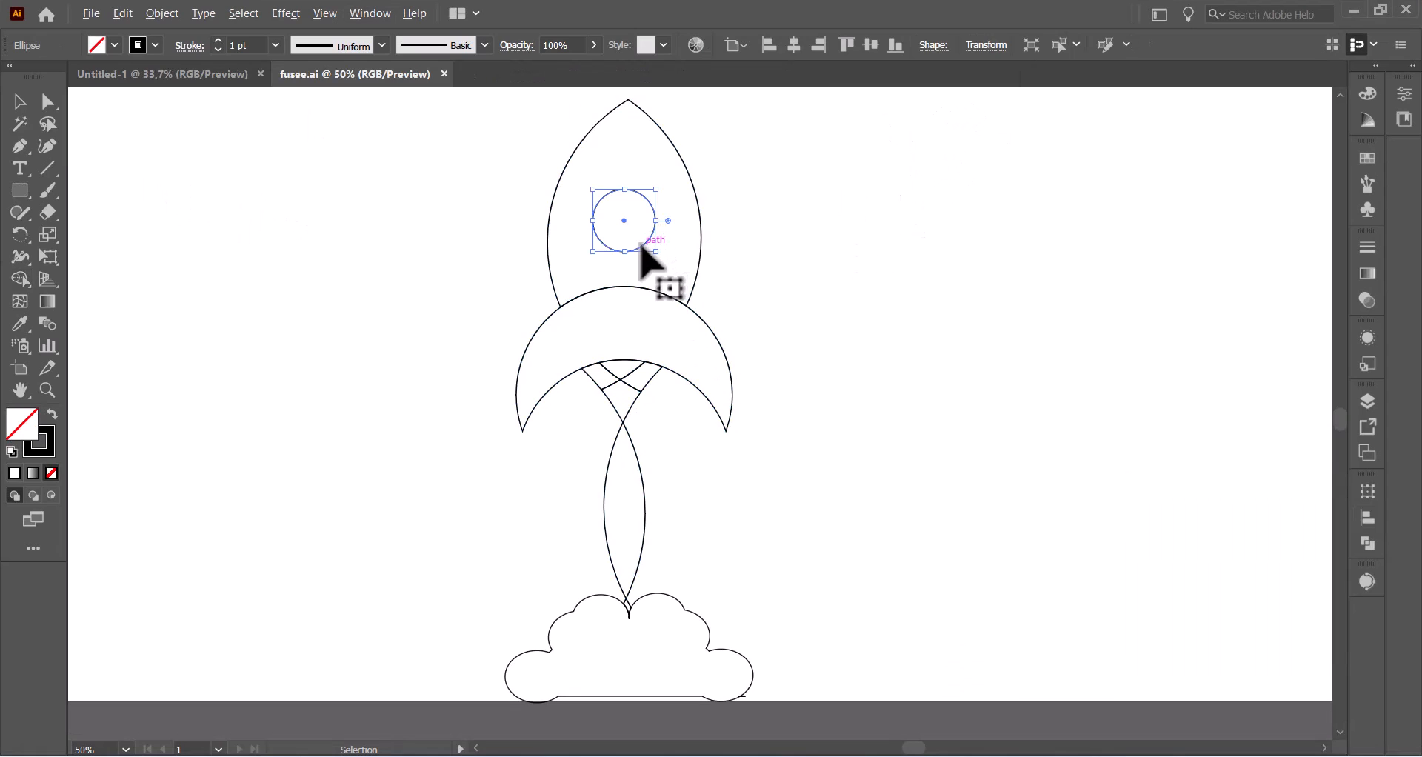
{"action": "mouse_move", "coordinate": [642, 247]}
{"action": "left_mouse_down"}
{"action": "mouse_move", "coordinate": [646, 177]}
{"action": "mouse_move", "coordinate": [633, 264]}
{"action": "left_mouse_up"}
{"action": "left_click", "coordinate": [645, 228]}
{"action": "left_click_drag", "start_coordinate": [653, 181], "coordinate": [658, 200]}
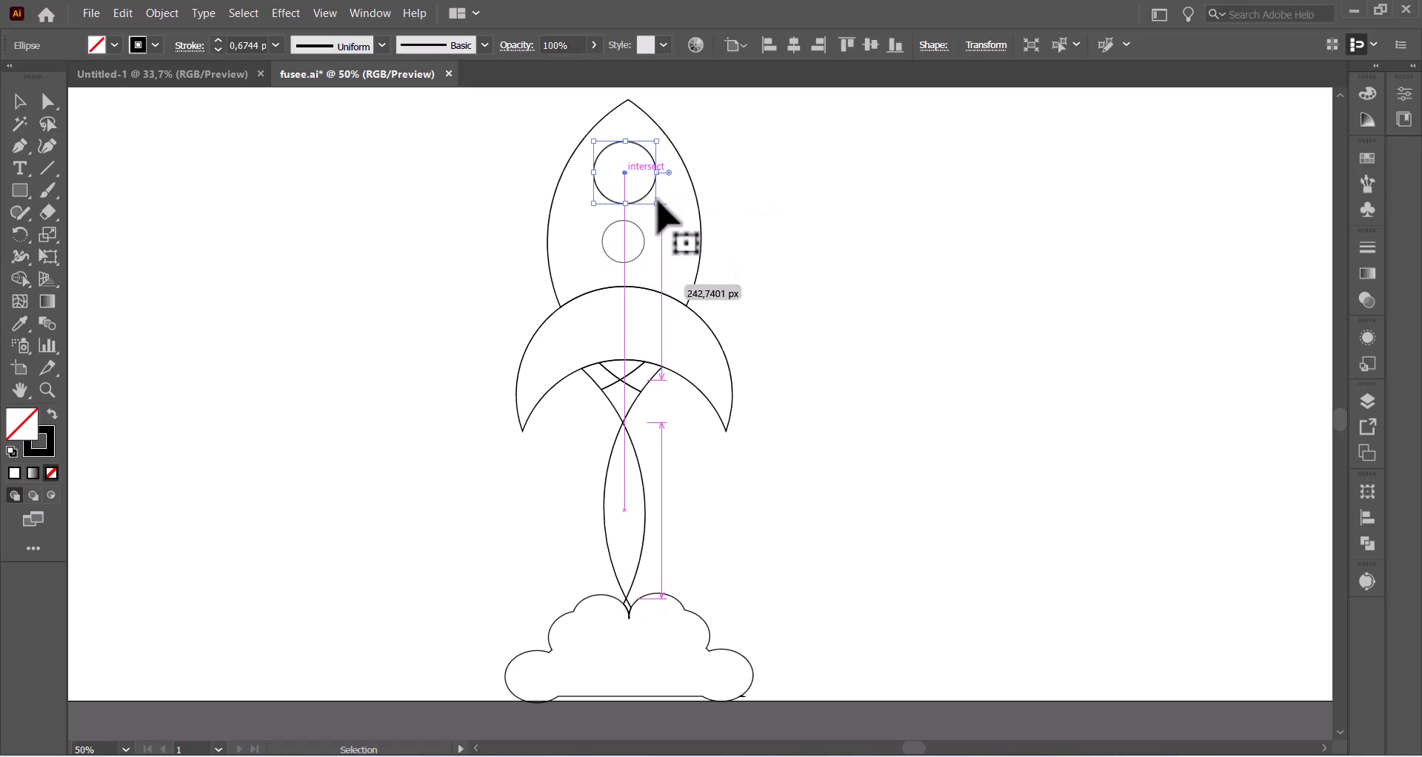
{"action": "left_click", "coordinate": [657, 200]}
- Draw a small circle and place copies of varied sizes in an overlapping chain down the flame's right edge
{"action": "left_click_drag", "start_coordinate": [16, 190], "coordinate": [88, 231]}
{"action": "mouse_move", "coordinate": [214, 305]}
{"action": "left_mouse_down"}
{"action": "mouse_move", "coordinate": [237, 328]}
{"action": "mouse_move", "coordinate": [648, 467]}
{"action": "mouse_move", "coordinate": [634, 438]}
{"action": "mouse_move", "coordinate": [641, 450]}
{"action": "left_mouse_up"}
{"action": "left_click", "coordinate": [19, 101]}
{"action": "left_click_drag", "start_coordinate": [650, 433], "coordinate": [653, 488]}
{"action": "left_click_drag", "start_coordinate": [652, 486], "coordinate": [649, 505]}
{"action": "left_click_drag", "start_coordinate": [628, 421], "coordinate": [647, 574]}
{"action": "left_click_drag", "start_coordinate": [645, 573], "coordinate": [632, 604]}
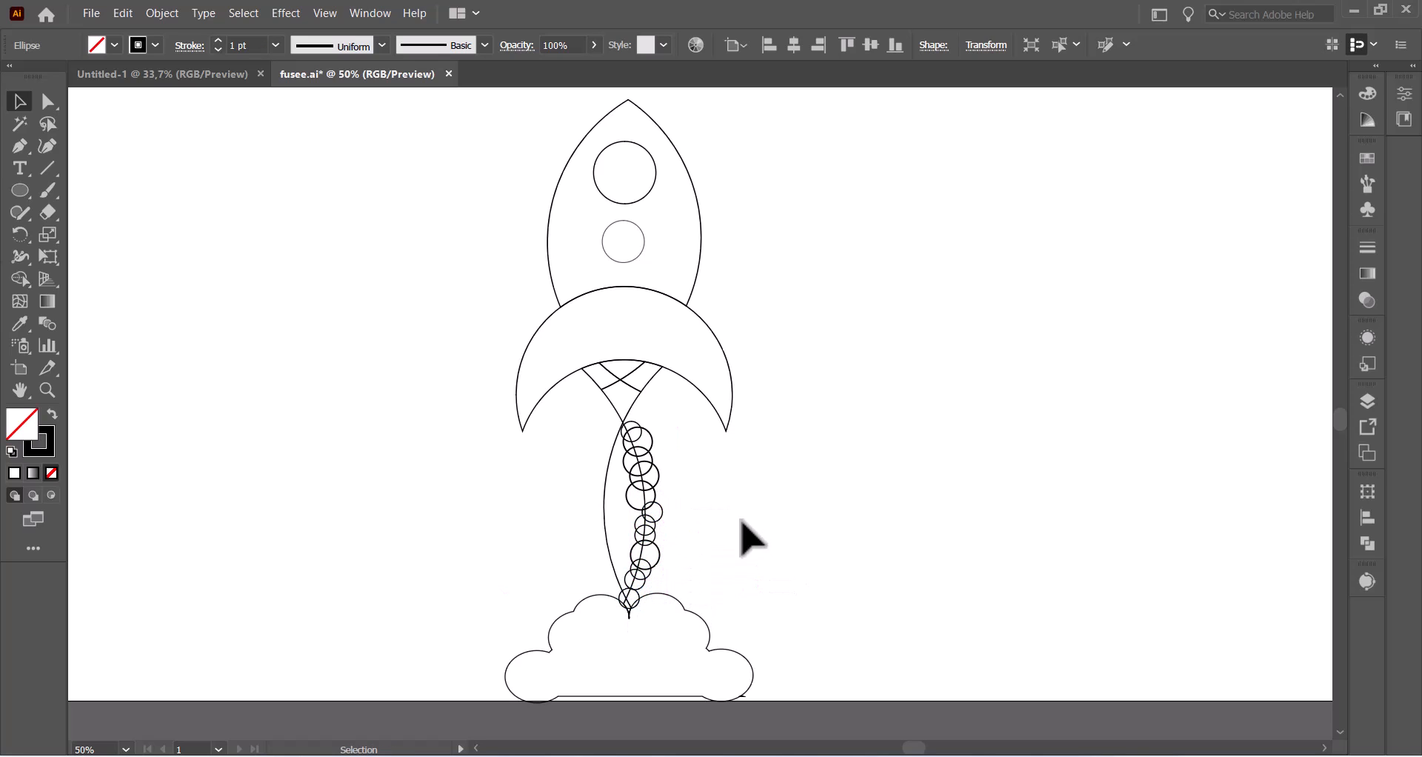
- Select the circles along the flame's right edge and reflect a copy across the vertical axis onto the left edge
{"action": "left_click", "coordinate": [750, 537]}
{"action": "left_click", "coordinate": [653, 571]}
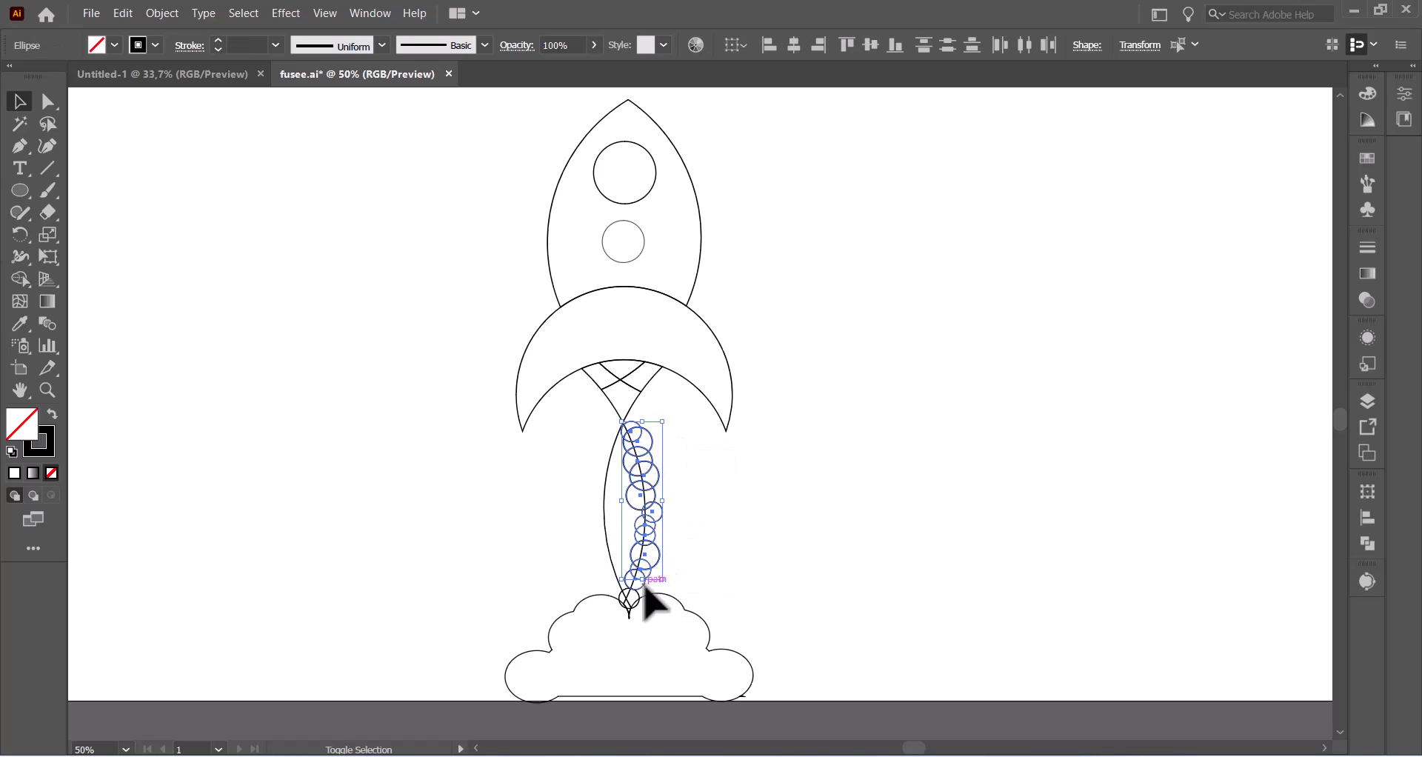
{"action": "left_click_drag", "start_coordinate": [638, 585], "coordinate": [642, 598]}
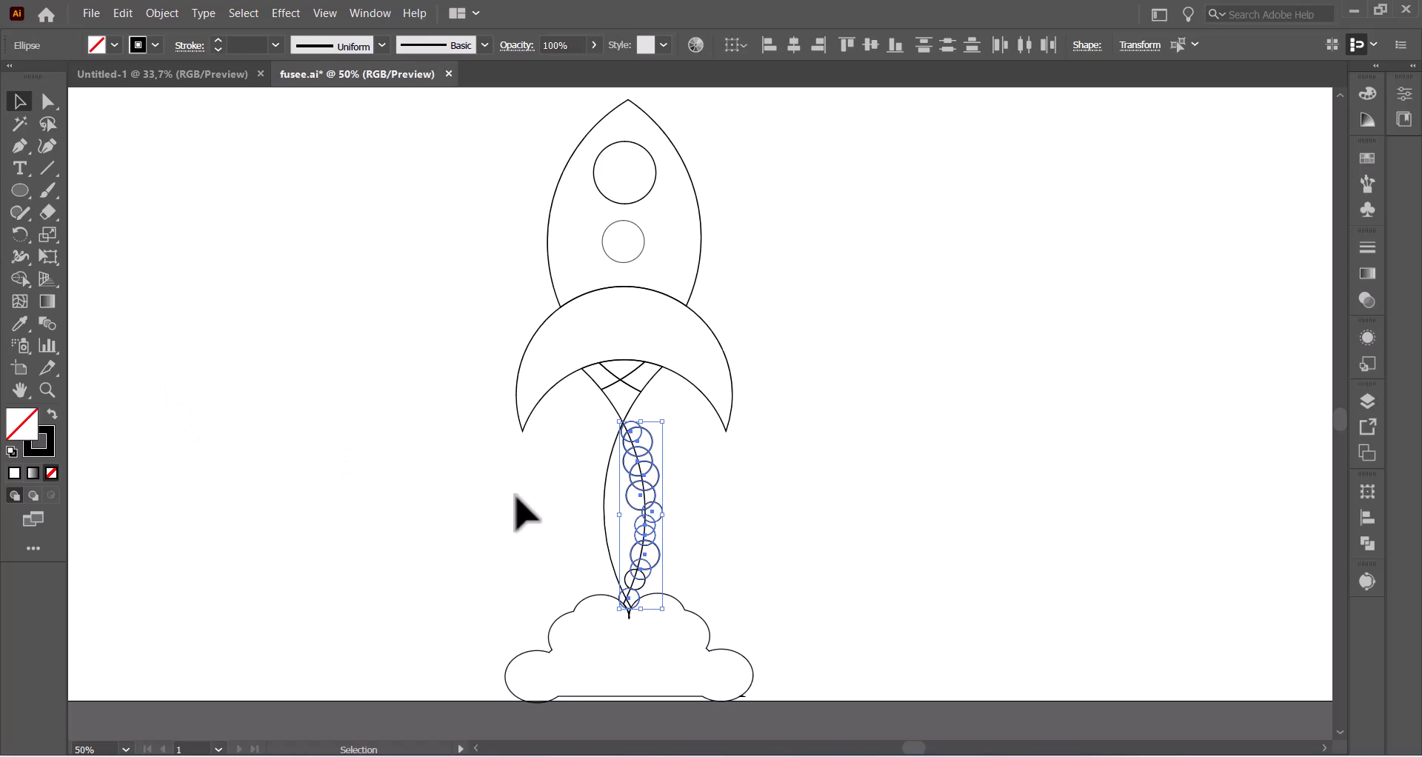
{"action": "left_click", "coordinate": [13, 278]}
{"action": "left_click", "coordinate": [23, 237]}
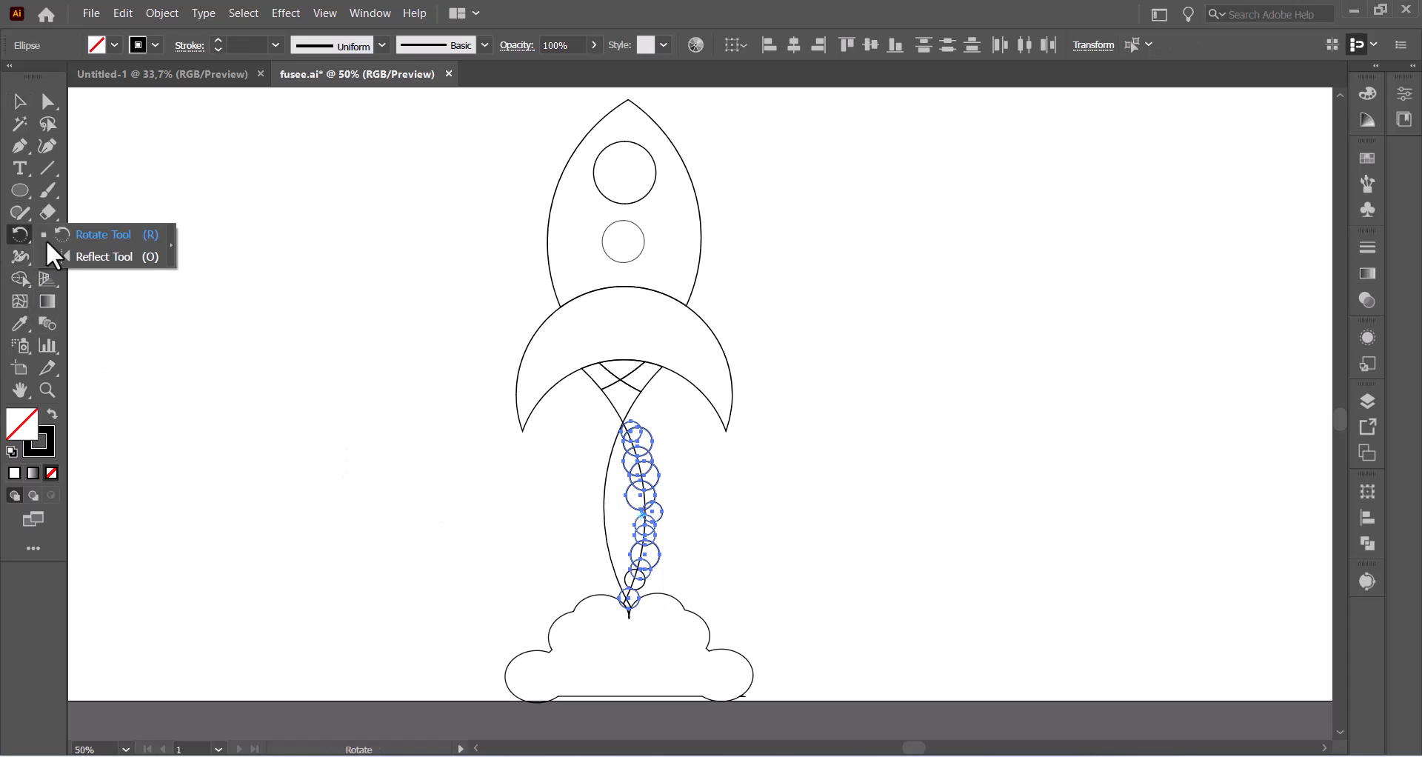
{"action": "left_click", "coordinate": [130, 259]}
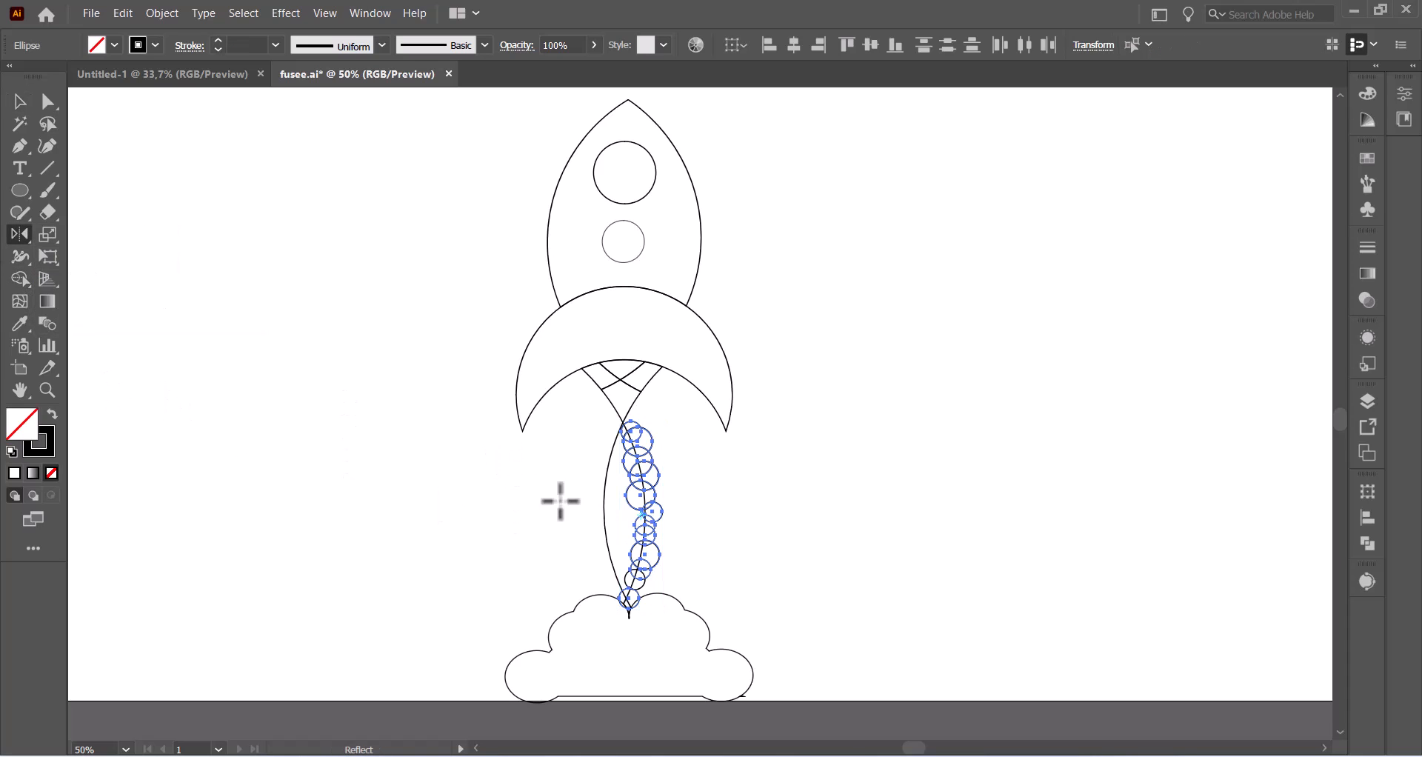
{"action": "left_click", "coordinate": [622, 512], "text": "alt"}
{"action": "left_click", "coordinate": [416, 489]}
{"action": "key", "text": "v"}
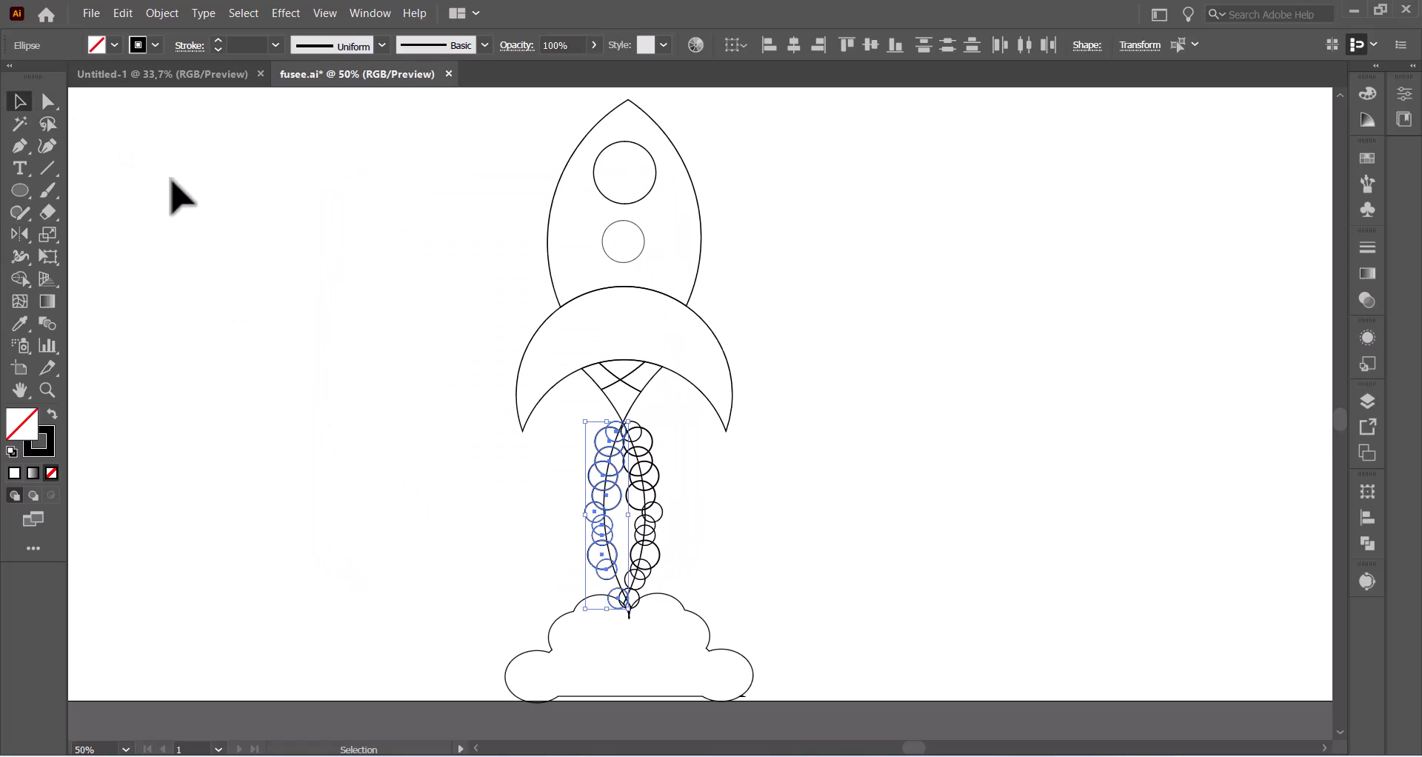
- Fill the gap near the lower end of the left circle chain with a small circle, then deselect
{"action": "left_click", "coordinate": [178, 197]}
{"action": "left_click_drag", "start_coordinate": [643, 594], "coordinate": [629, 600]}
{"action": "left_click", "coordinate": [752, 496]}
- Select the flame, circles and cloud and use Shape Builder to merge the circle pieces down each side of the flame
{"action": "left_click_drag", "start_coordinate": [639, 518], "coordinate": [752, 644]}
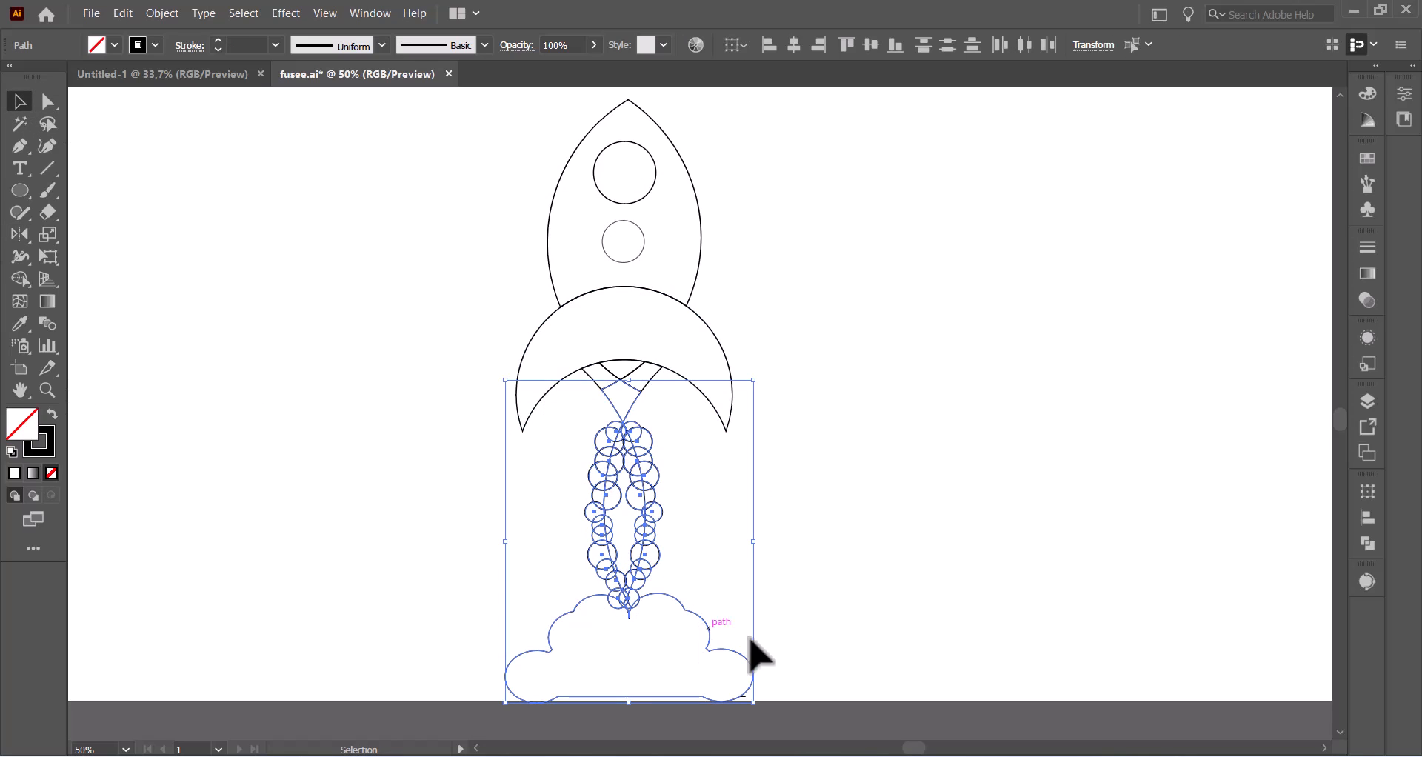
{"action": "left_click", "coordinate": [20, 280]}
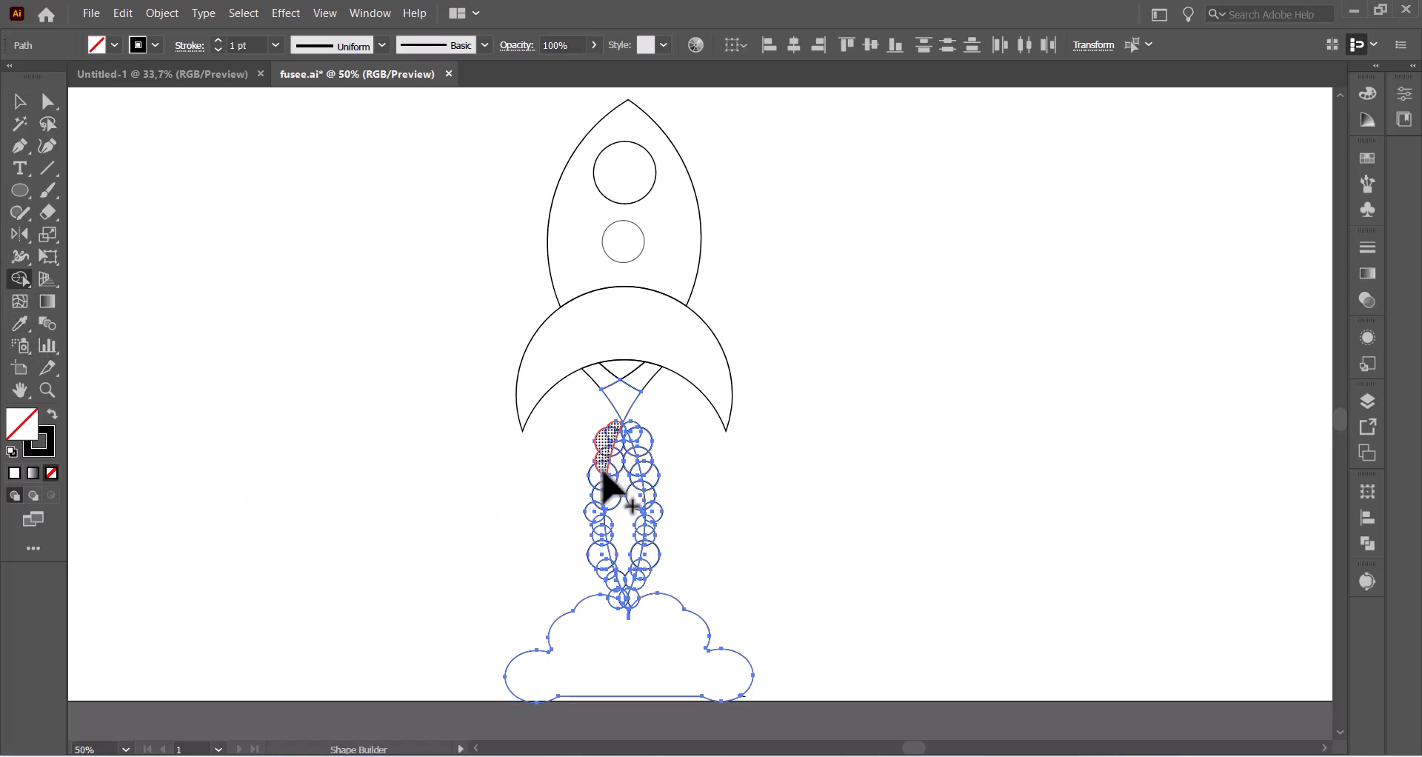
{"action": "left_click_drag", "start_coordinate": [603, 474], "coordinate": [600, 540]}
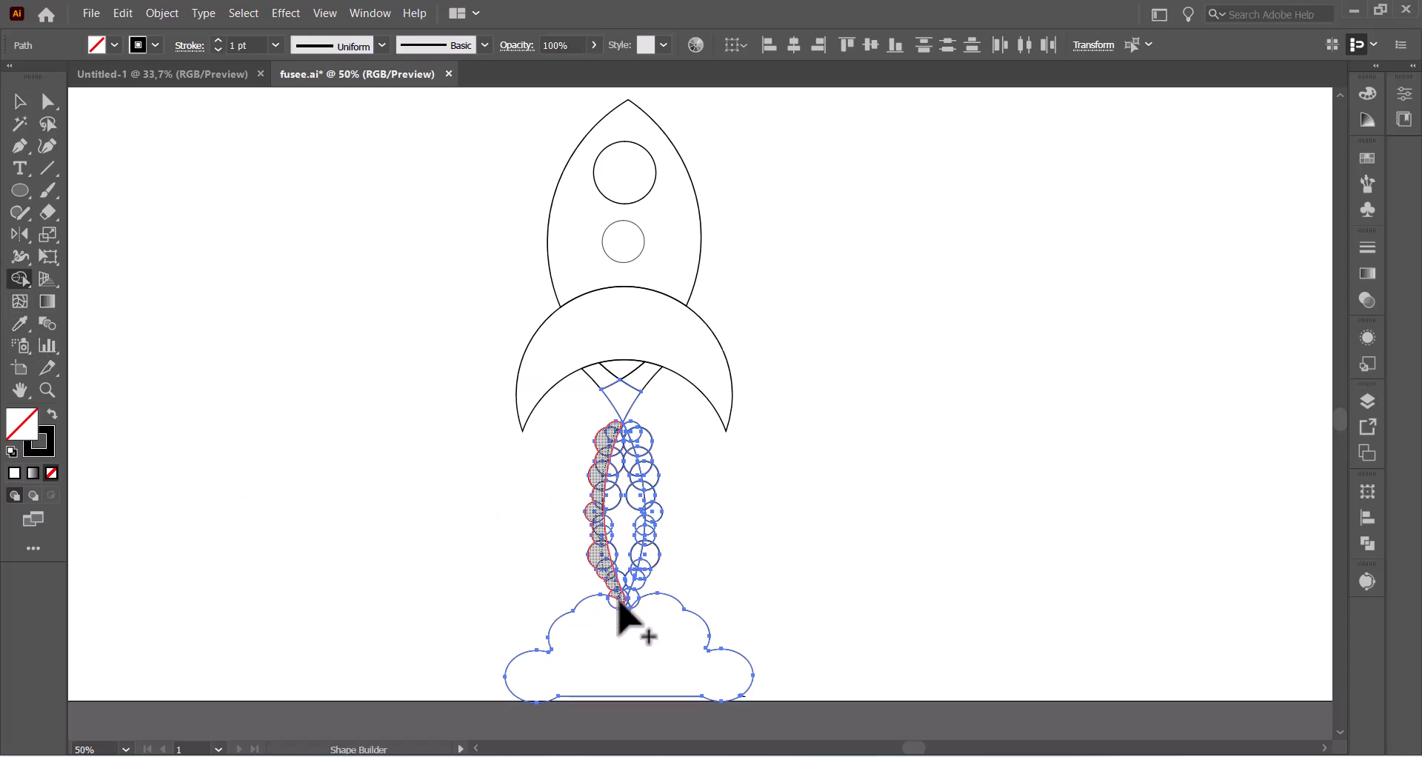
{"action": "left_click_drag", "start_coordinate": [619, 603], "coordinate": [620, 616]}
{"action": "mouse_move", "coordinate": [631, 433]}
{"action": "left_mouse_down"}
{"action": "mouse_move", "coordinate": [649, 521]}
{"action": "mouse_move", "coordinate": [631, 608]}
{"action": "left_mouse_up"}
{"action": "left_click_drag", "start_coordinate": [627, 437], "coordinate": [632, 476]}
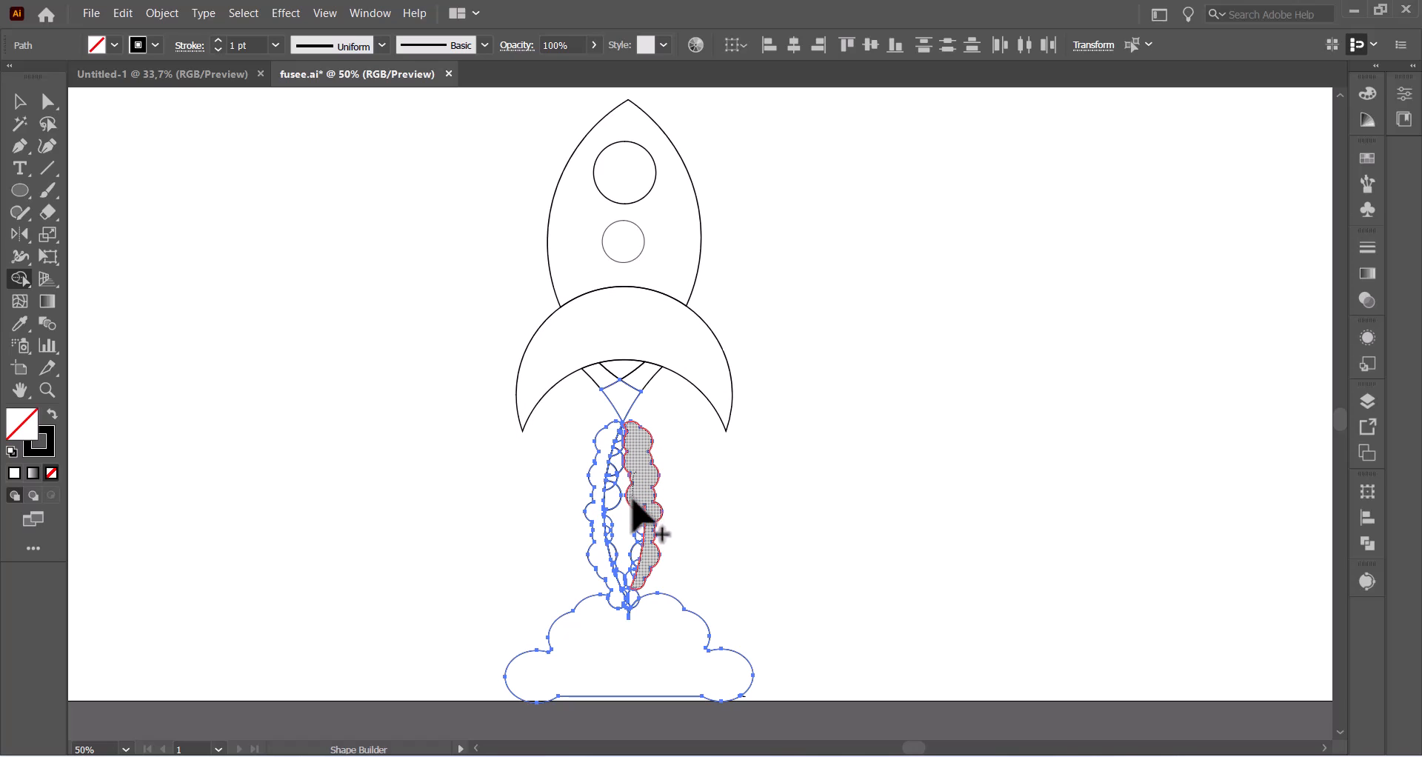
- Merge the remaining inner pieces into one smoke column and join it to the cloud with Shape Builder, then deselect
{"action": "left_click_drag", "start_coordinate": [623, 431], "coordinate": [612, 448]}
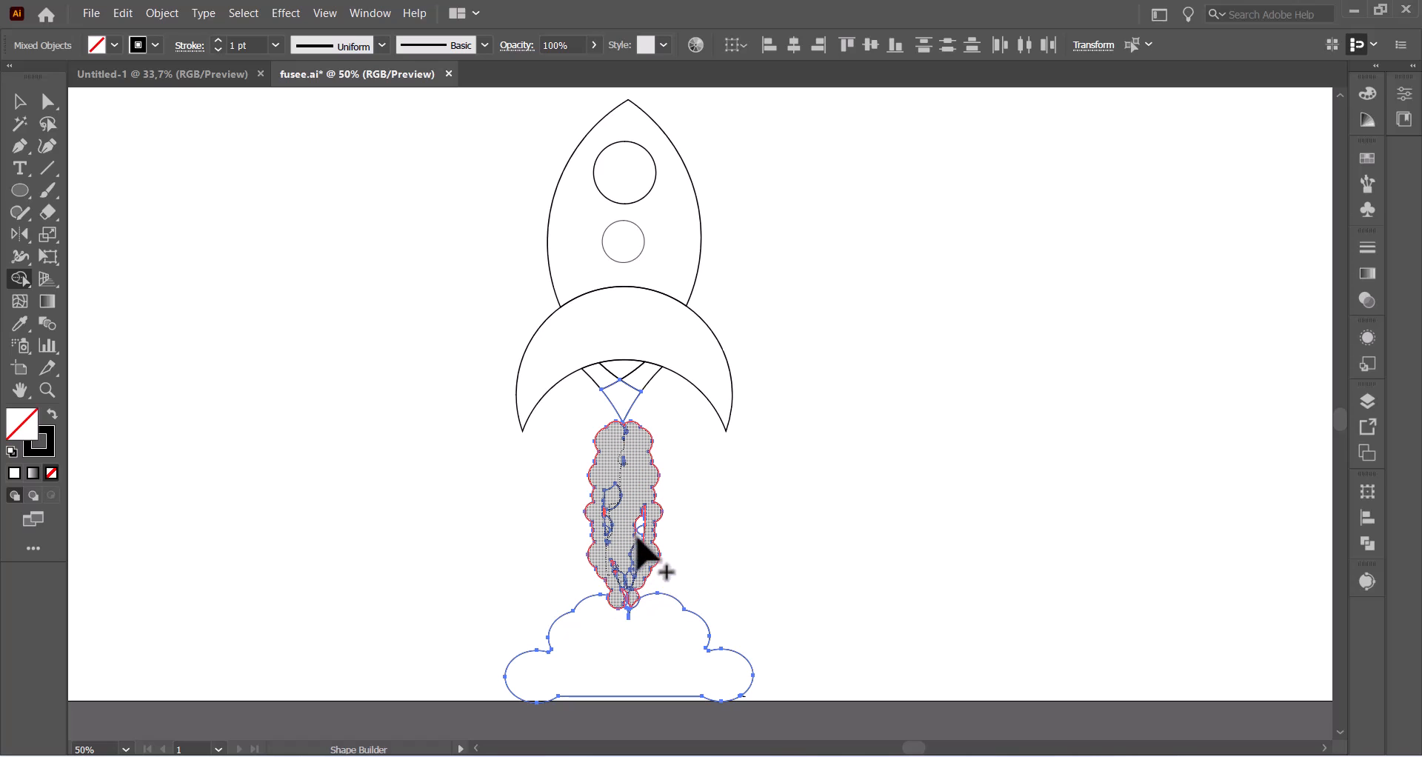
{"action": "left_click_drag", "start_coordinate": [638, 552], "coordinate": [640, 554]}
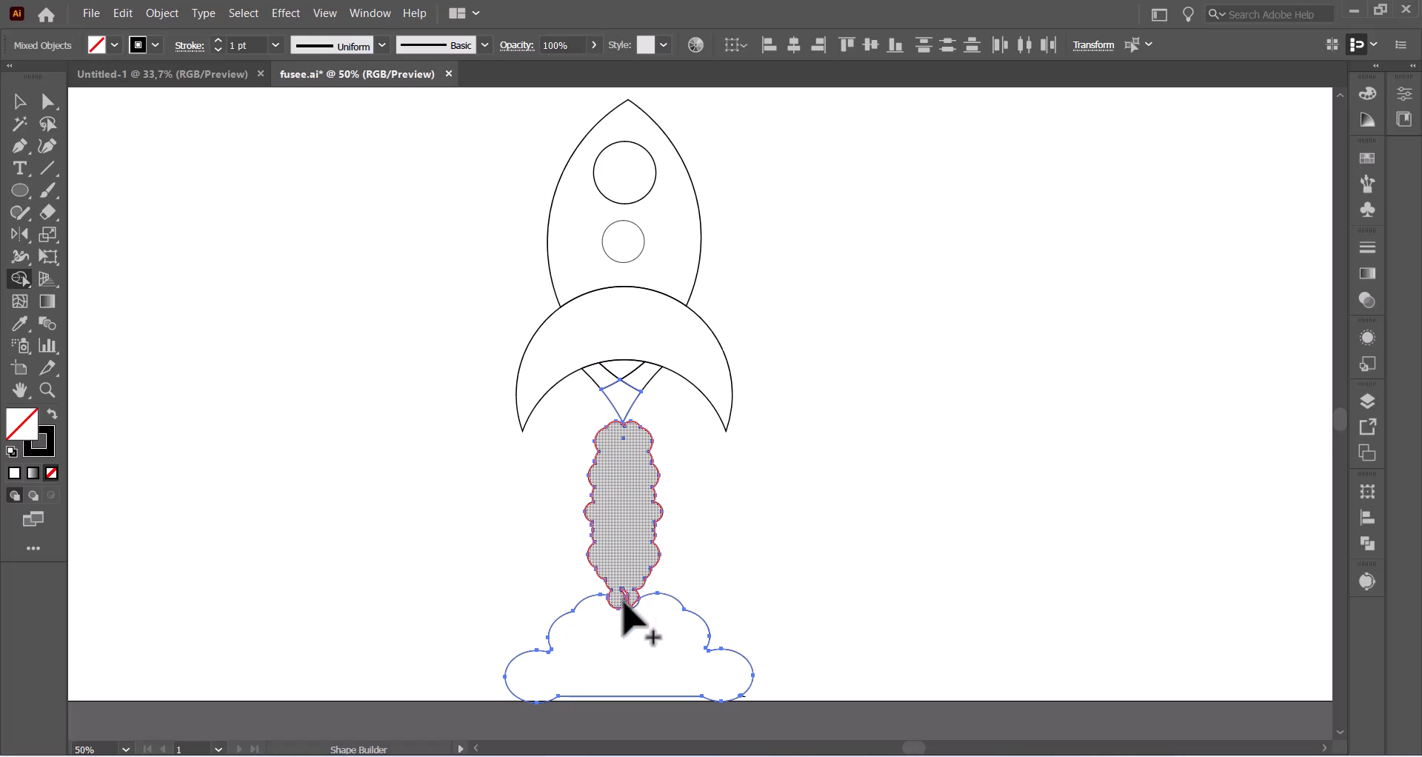
{"action": "left_click_drag", "start_coordinate": [622, 601], "coordinate": [625, 591]}
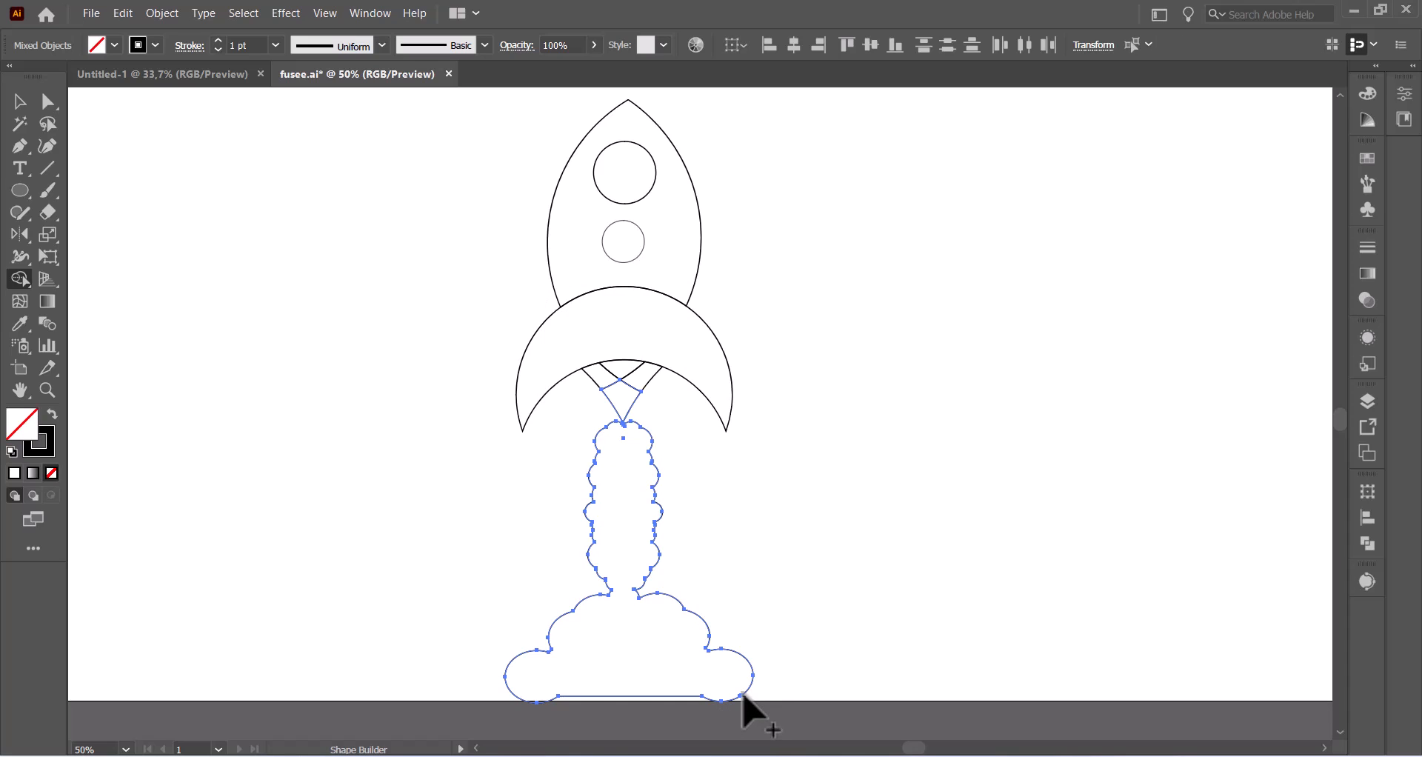
{"action": "left_click", "coordinate": [17, 102]}
{"action": "left_click", "coordinate": [248, 237]}
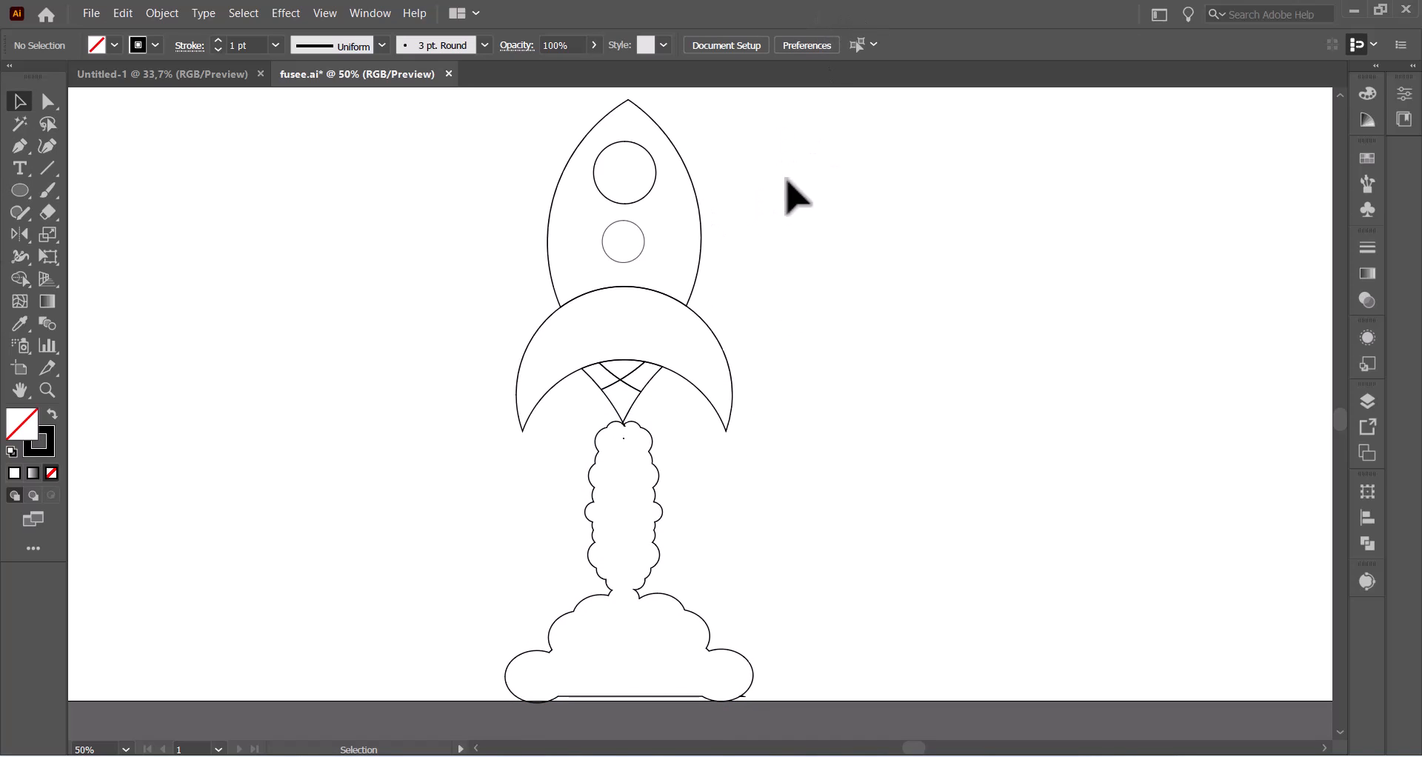
- Place two vertically offset crescent copies right of the rocket, cut them to a thin lower arc with Shape Builder, and shift it left
{"action": "left_click_drag", "start_coordinate": [704, 331], "coordinate": [1027, 297]}
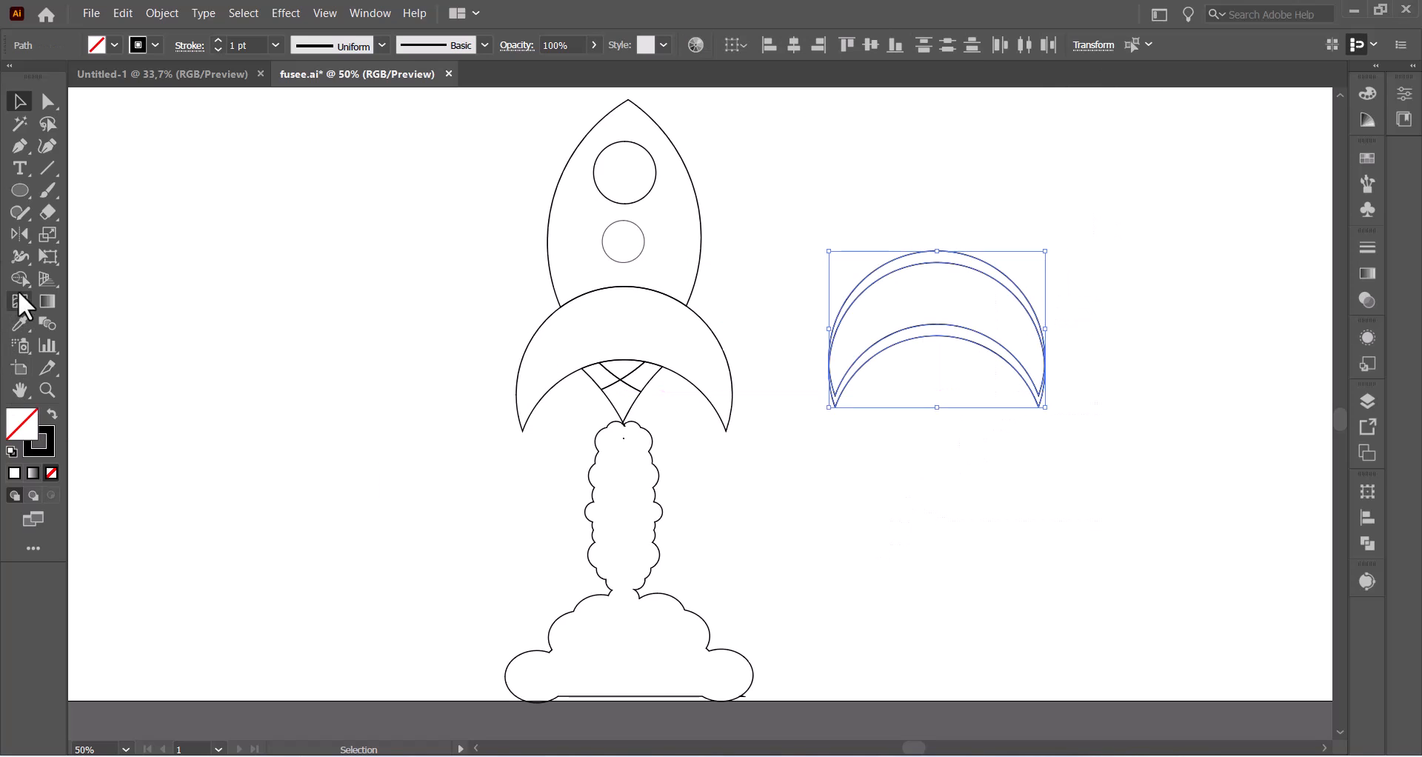
{"action": "left_click", "coordinate": [20, 280]}
{"action": "left_click", "coordinate": [1016, 300], "text": "alt"}
{"action": "left_click_drag", "start_coordinate": [1030, 350], "coordinate": [1057, 409]}
{"action": "key", "text": "ctrl+z"}
{"action": "left_click", "coordinate": [14, 105]}
{"action": "left_click", "coordinate": [163, 185]}
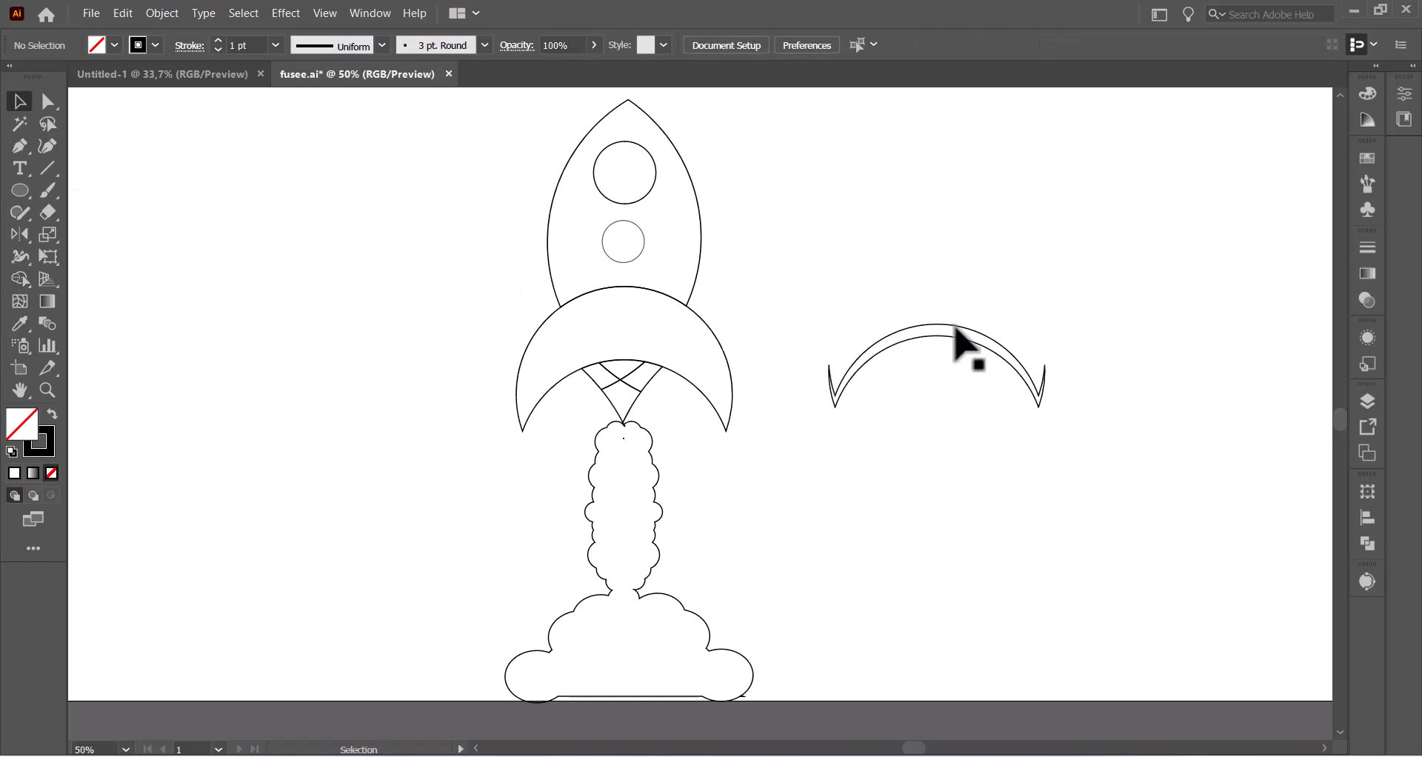
{"action": "left_click_drag", "start_coordinate": [956, 328], "coordinate": [905, 321]}
- Place two overlapping copies of the rocket body left of the rocket, with one offset slightly left and up
{"action": "left_click_drag", "start_coordinate": [694, 266], "coordinate": [325, 324]}
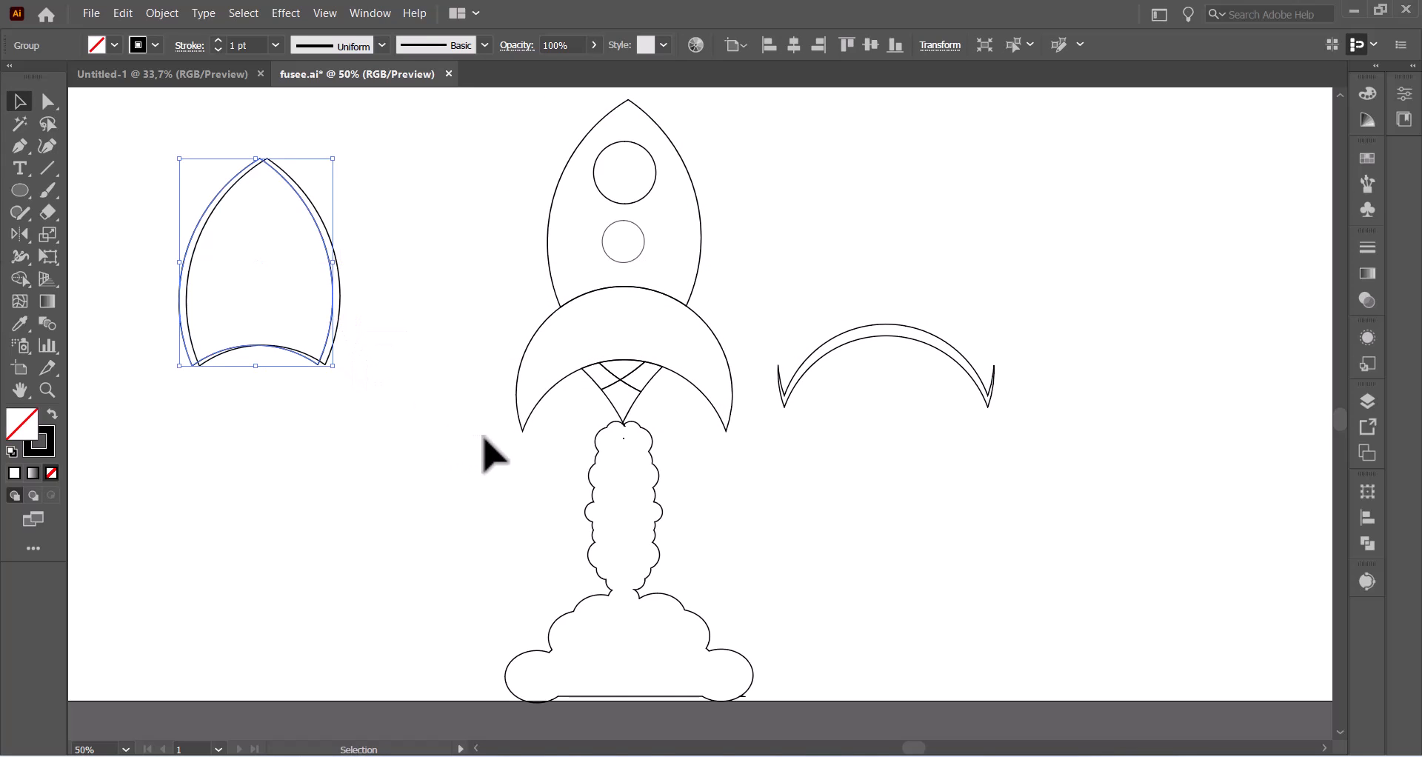
{"action": "key", "text": "Up"}
{"action": "key", "text": "Up"}
{"action": "key", "text": "Up"}
{"action": "key", "text": "Up"}
- Use Shape Builder to delete all but the thin sliver along the right edge of the overlapping body copies, then deselect
{"action": "left_click", "coordinate": [20, 279]}
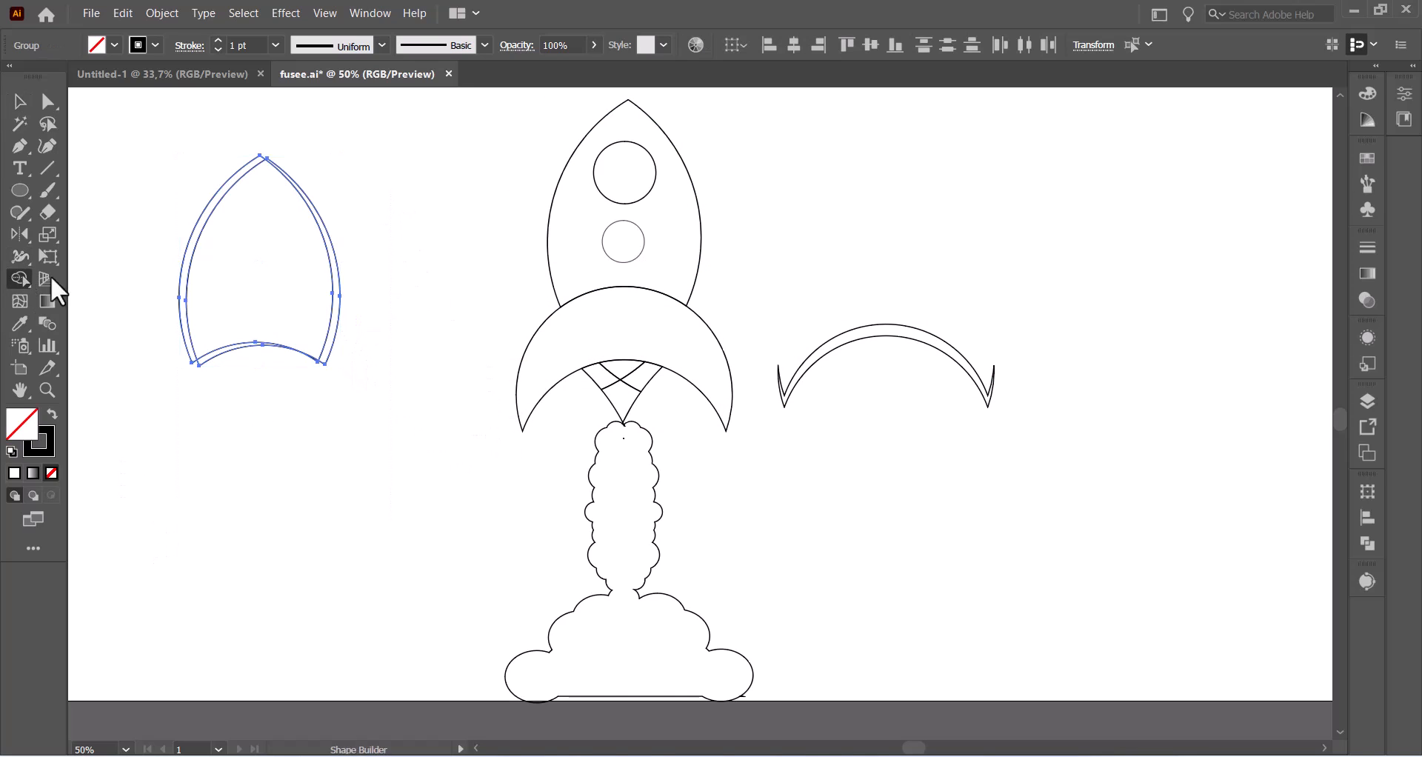
{"action": "mouse_move", "coordinate": [220, 169]}
{"action": "left_mouse_down"}
{"action": "mouse_move", "coordinate": [259, 250]}
{"action": "mouse_move", "coordinate": [288, 398]}
{"action": "left_mouse_up"}
{"action": "left_click", "coordinate": [228, 223], "text": "alt"}
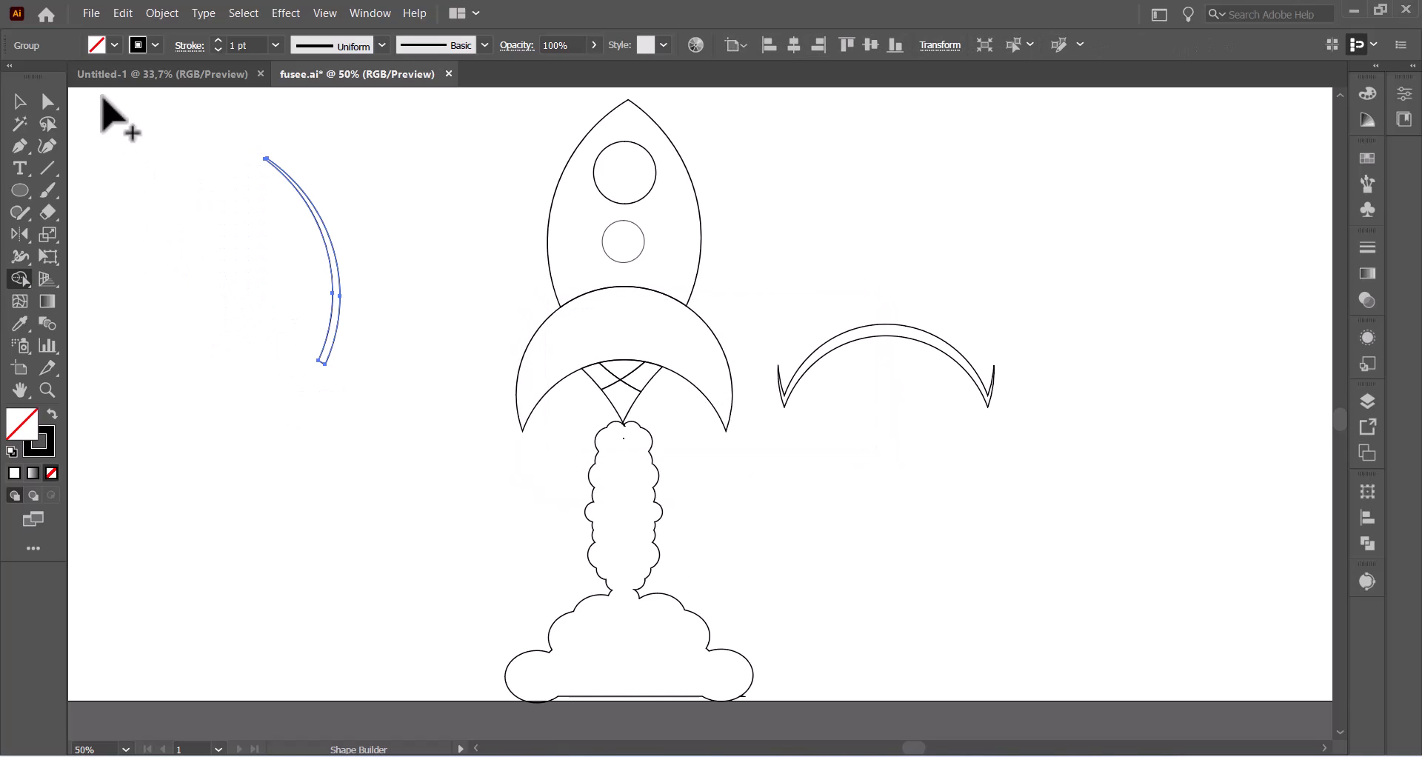
{"action": "key", "text": "v"}
{"action": "left_click", "coordinate": [351, 208]}
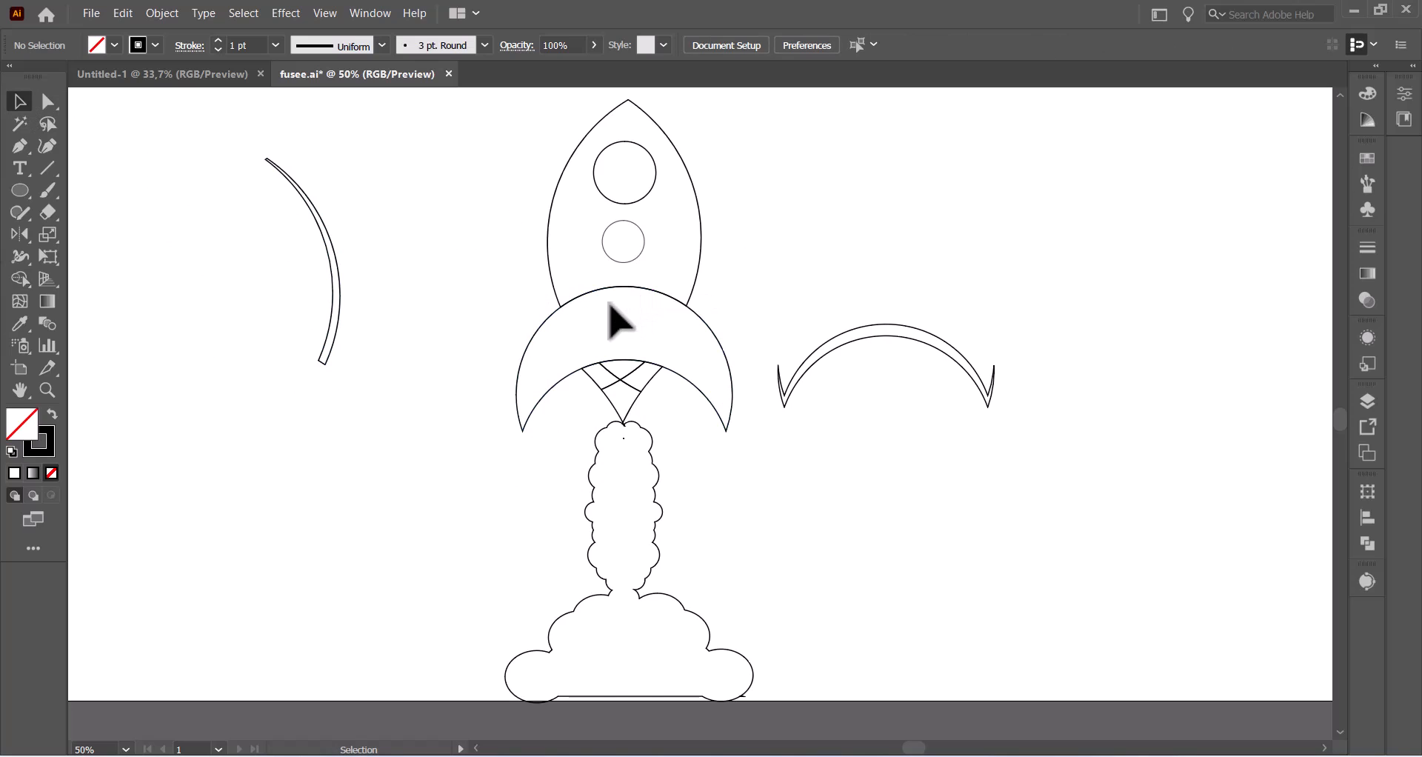
- Fill the large crescent fin shape below the rocket body with dark red #9E1515
{"action": "left_click", "coordinate": [592, 293]}
{"action": "double_click", "coordinate": [21, 431]}
{"action": "left_click", "coordinate": [374, 298]}
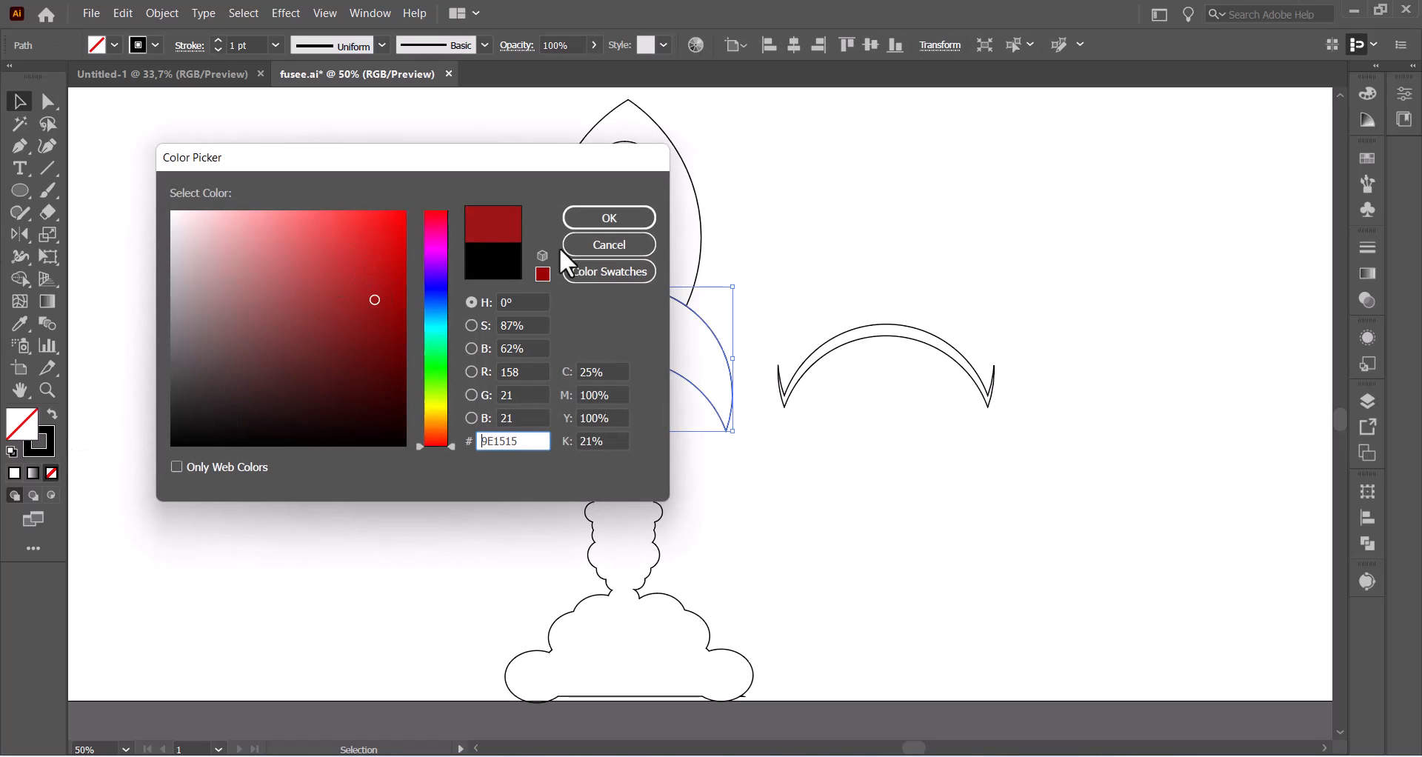
{"action": "left_click", "coordinate": [587, 216]}
- Fill the thin arc with a darker shade of the fin red and place it along the crescent's lower edge
{"action": "left_click", "coordinate": [957, 370]}
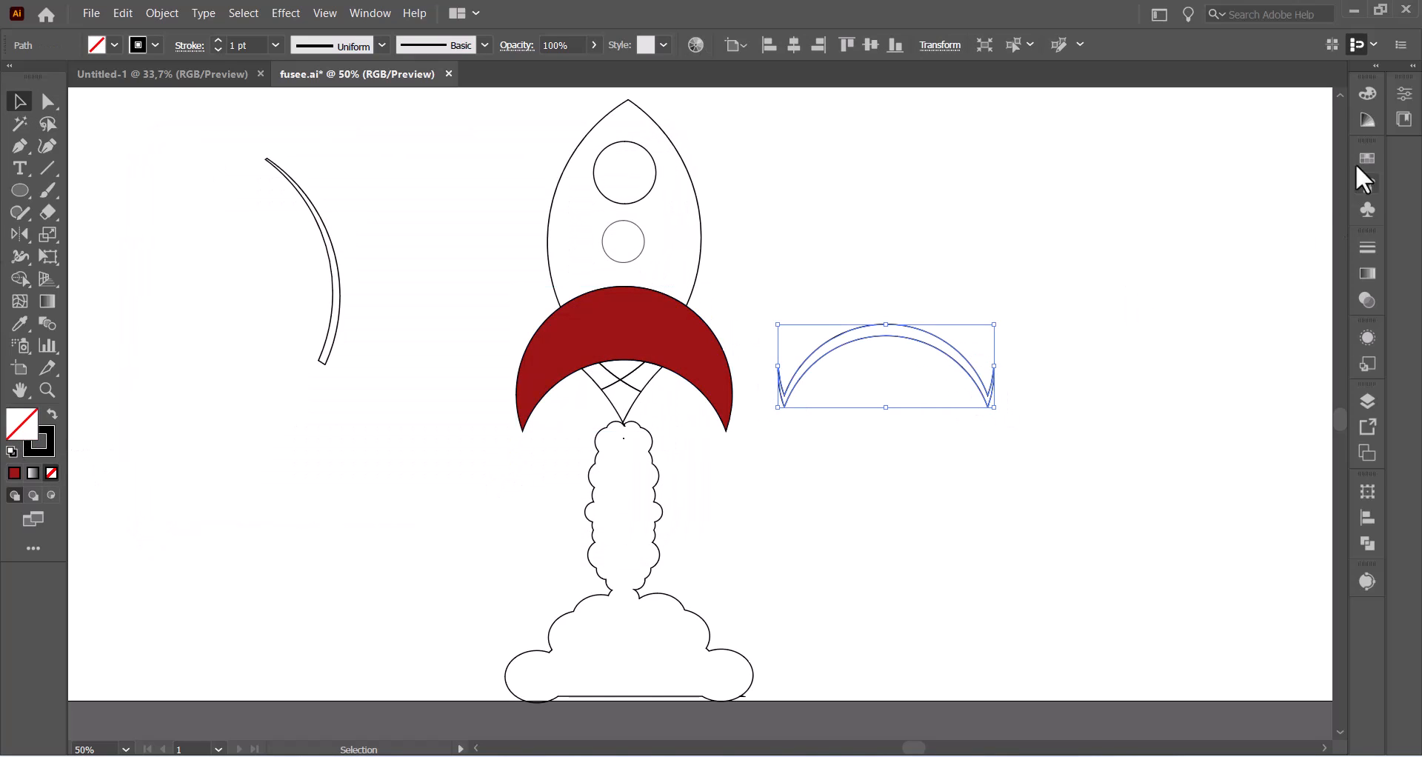
{"action": "left_click", "coordinate": [1368, 119]}
{"action": "left_click", "coordinate": [1141, 115]}
{"action": "left_click", "coordinate": [1209, 158]}
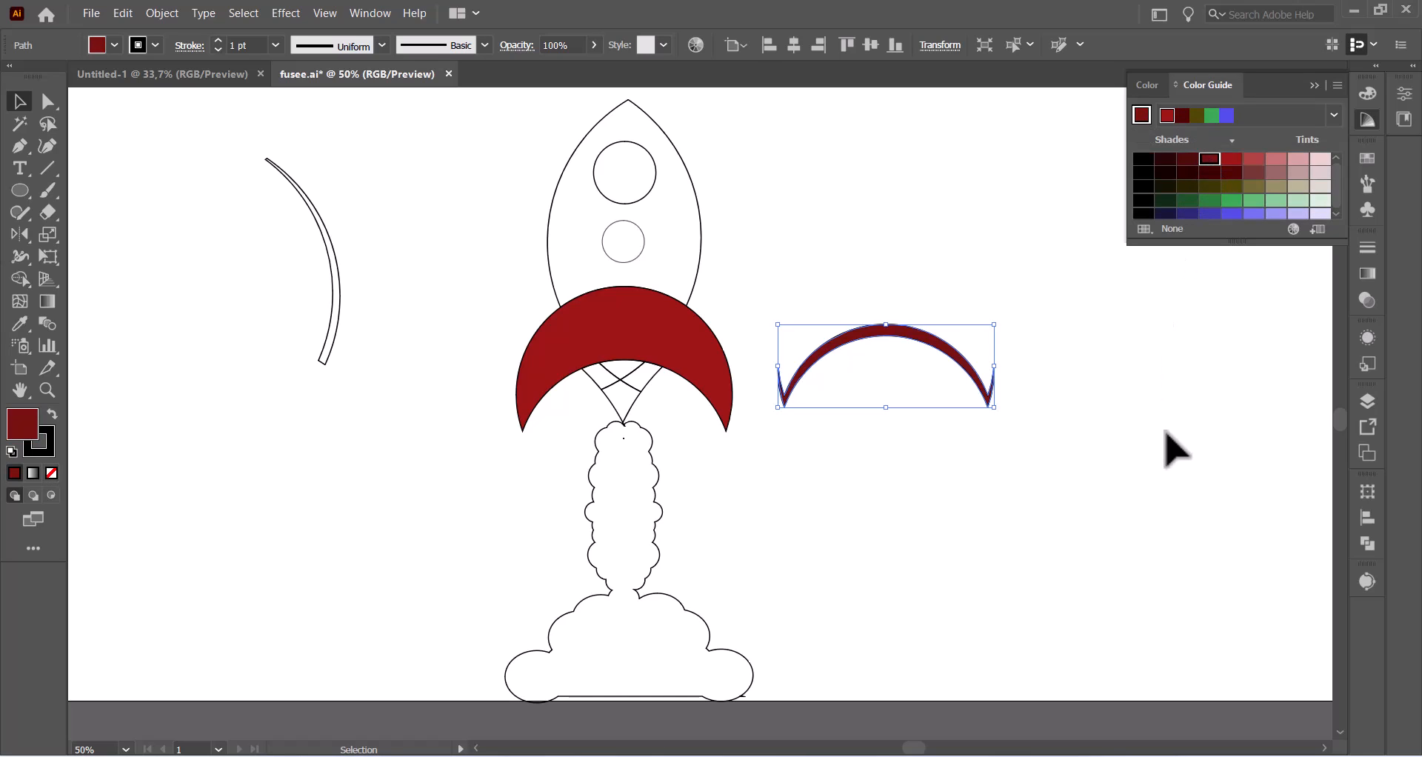
{"action": "left_click", "coordinate": [1168, 445]}
{"action": "left_click_drag", "start_coordinate": [928, 339], "coordinate": [663, 364]}
- Fill the rocket body with a medium blue shade from the Color Guide
{"action": "left_click", "coordinate": [702, 244]}
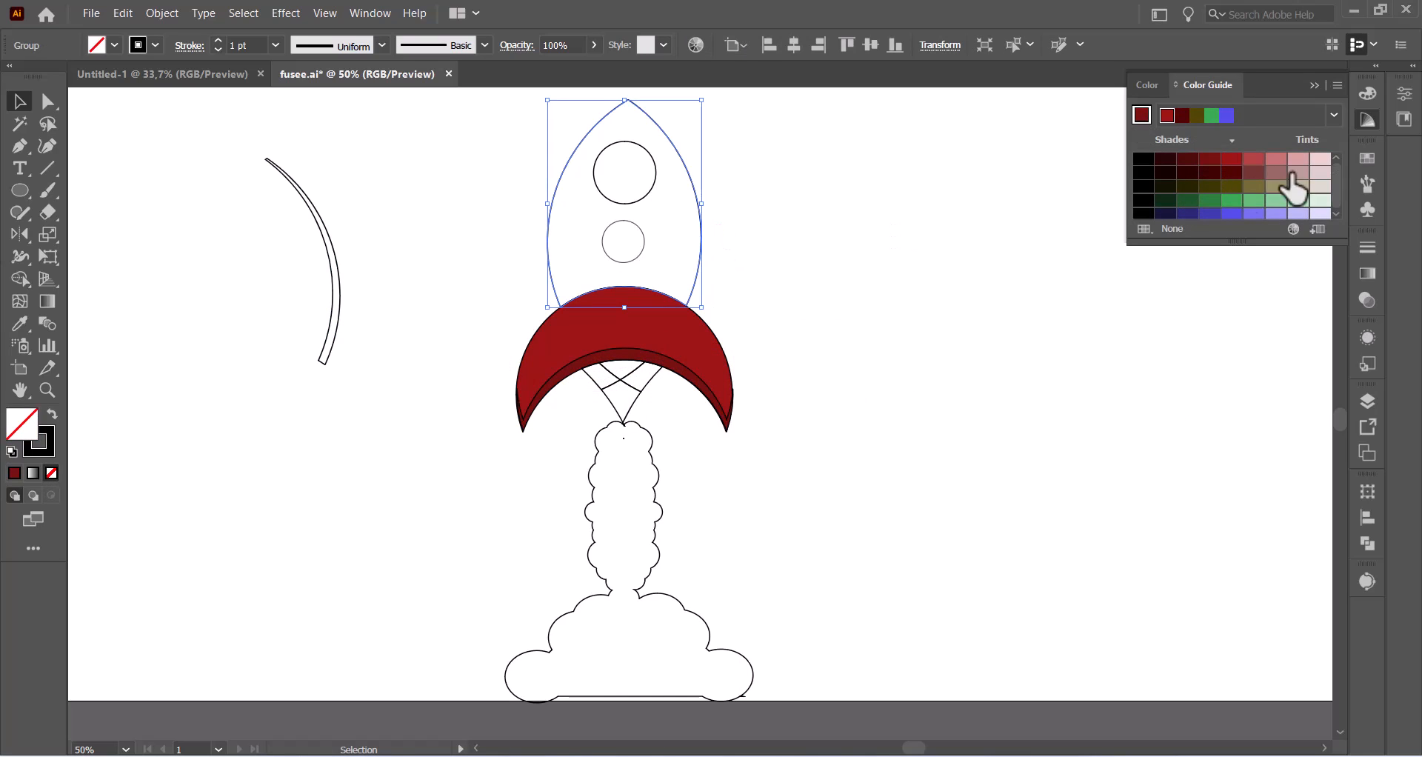
{"action": "left_click", "coordinate": [671, 151]}
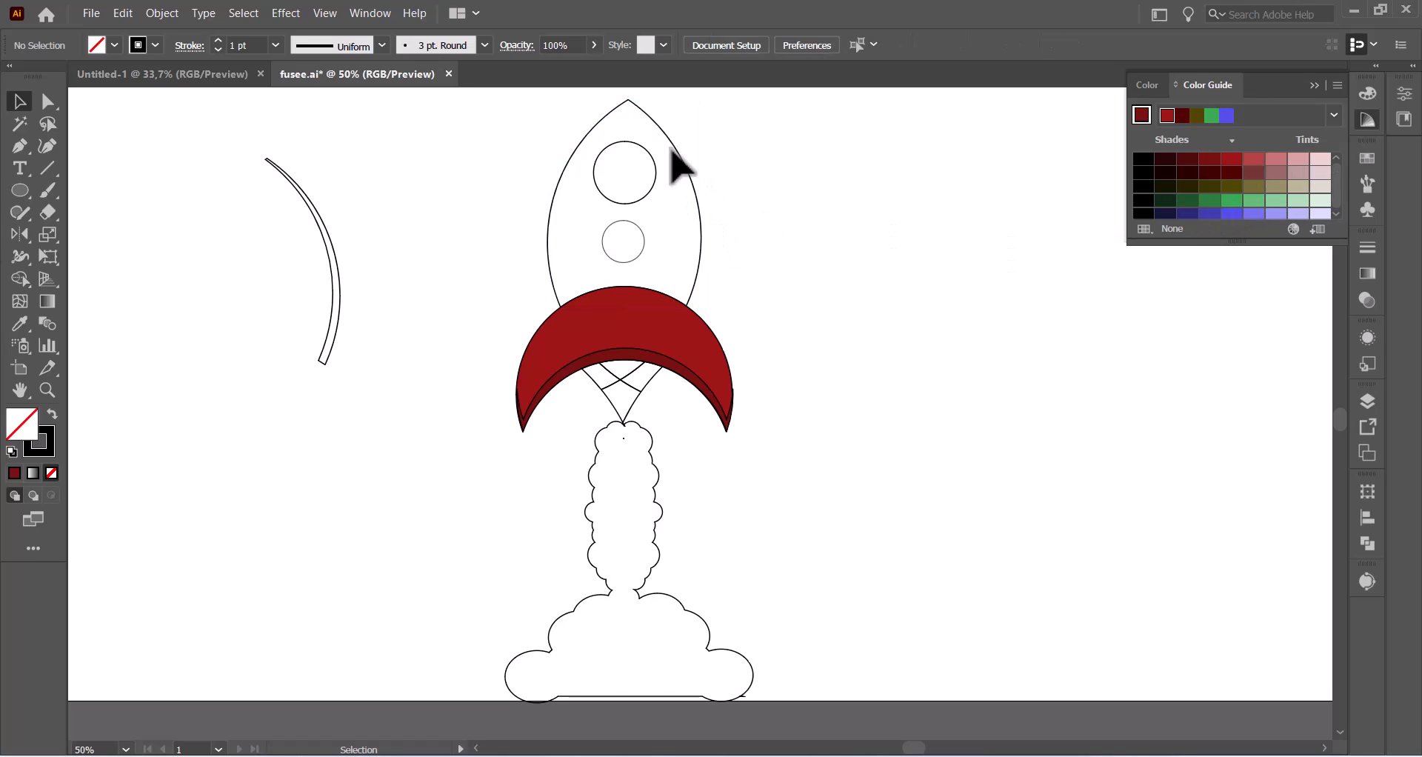
{"action": "left_click", "coordinate": [670, 140]}
{"action": "left_click", "coordinate": [1188, 215]}
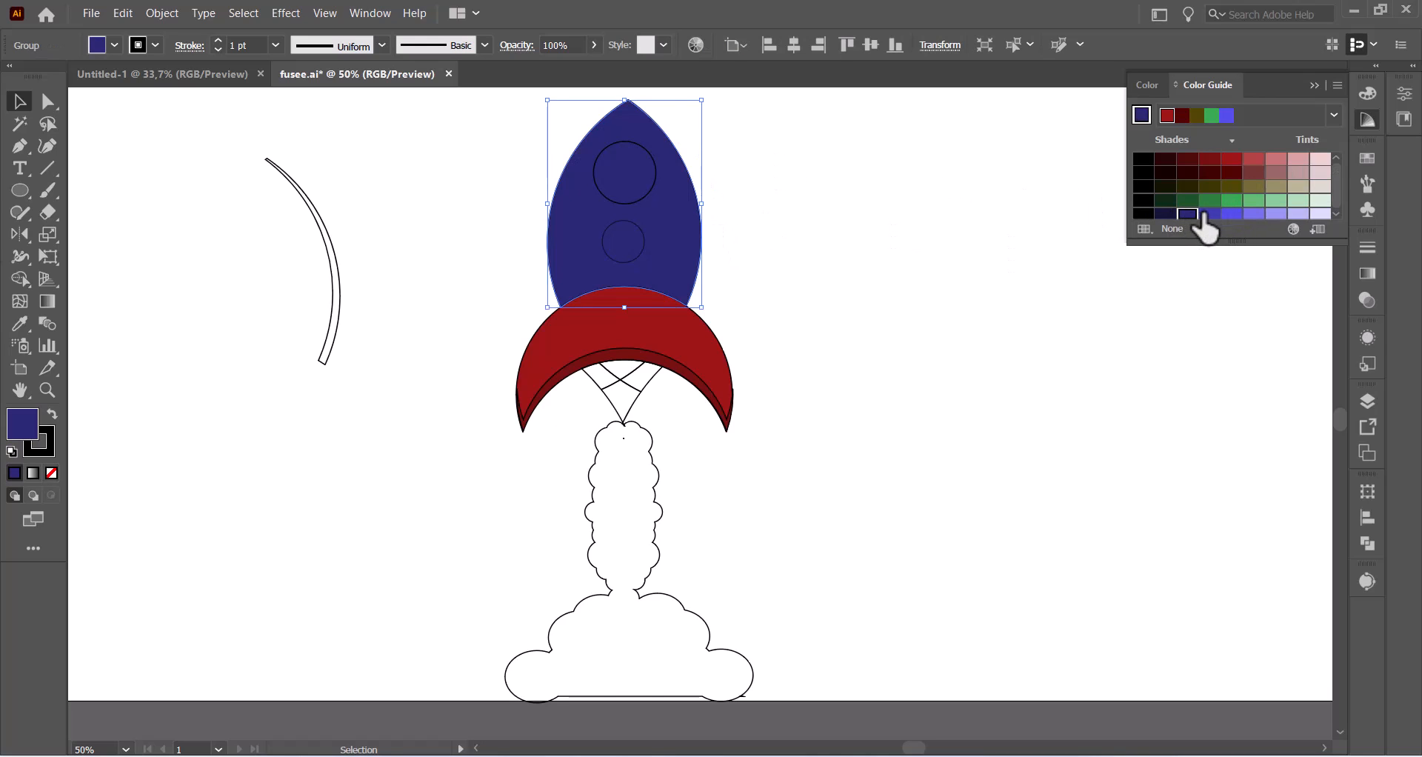
{"action": "left_click", "coordinate": [1209, 214]}
- Place the thin sliver along the rocket body's right edge and fill it with a darker blue shade, then deselect
{"action": "left_click", "coordinate": [331, 252]}
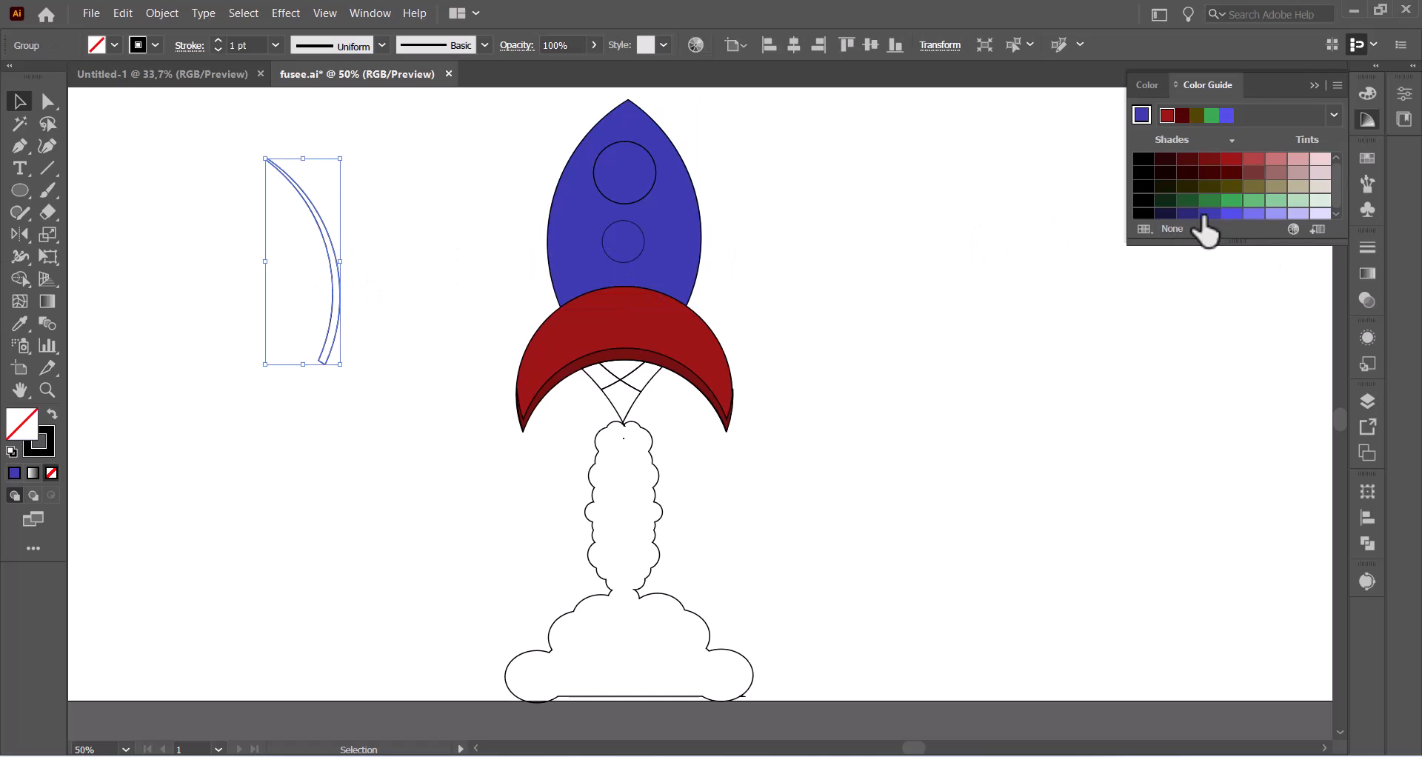
{"action": "left_click", "coordinate": [1210, 214]}
{"action": "left_click", "coordinate": [1026, 276]}
{"action": "left_click_drag", "start_coordinate": [344, 323], "coordinate": [705, 266]}
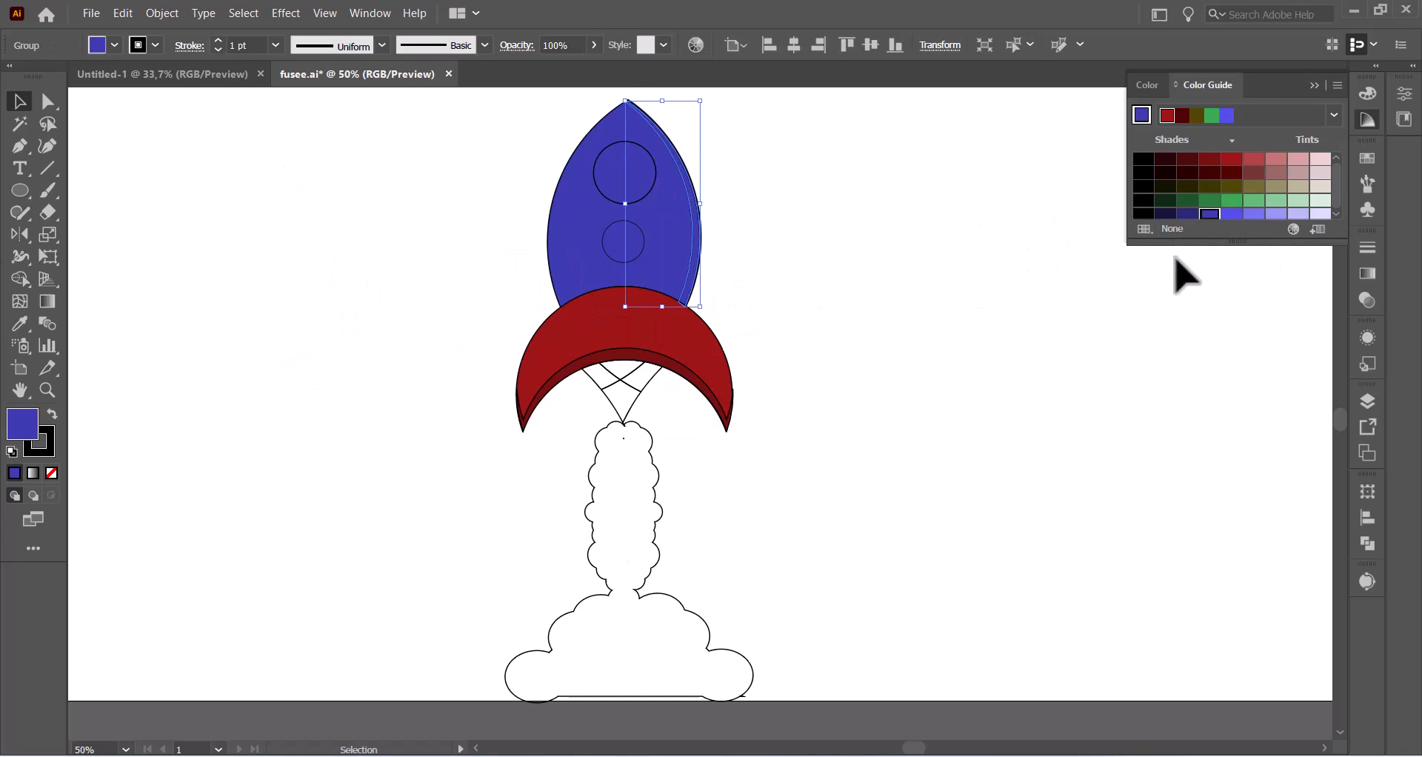
{"action": "left_click", "coordinate": [1185, 214]}
{"action": "left_click", "coordinate": [920, 264]}
- Fill both round rocket windows with pale lavender tints from the Color Guide, then deselect
{"action": "left_click", "coordinate": [634, 155]}
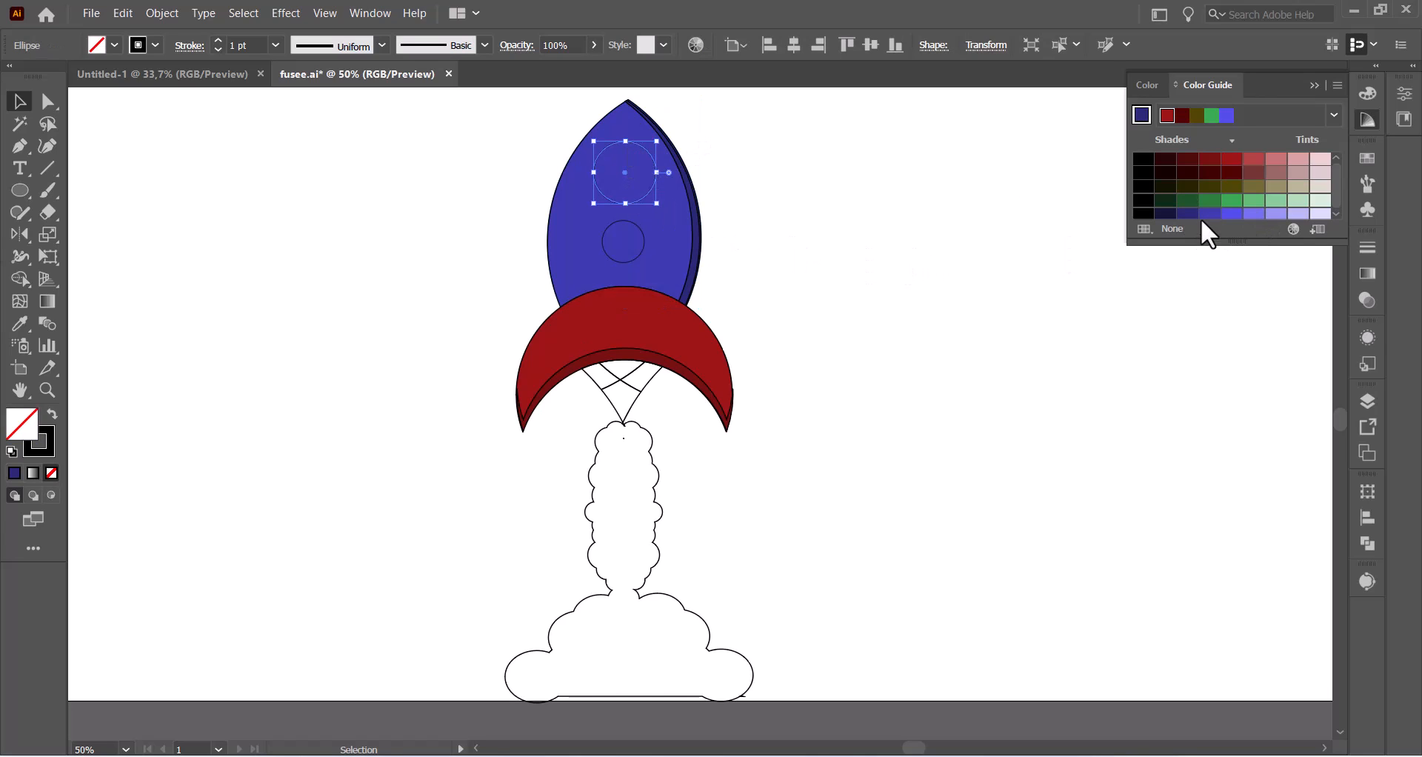
{"action": "left_click", "coordinate": [1297, 213]}
{"action": "left_click", "coordinate": [1079, 237]}
{"action": "left_click", "coordinate": [634, 247]}
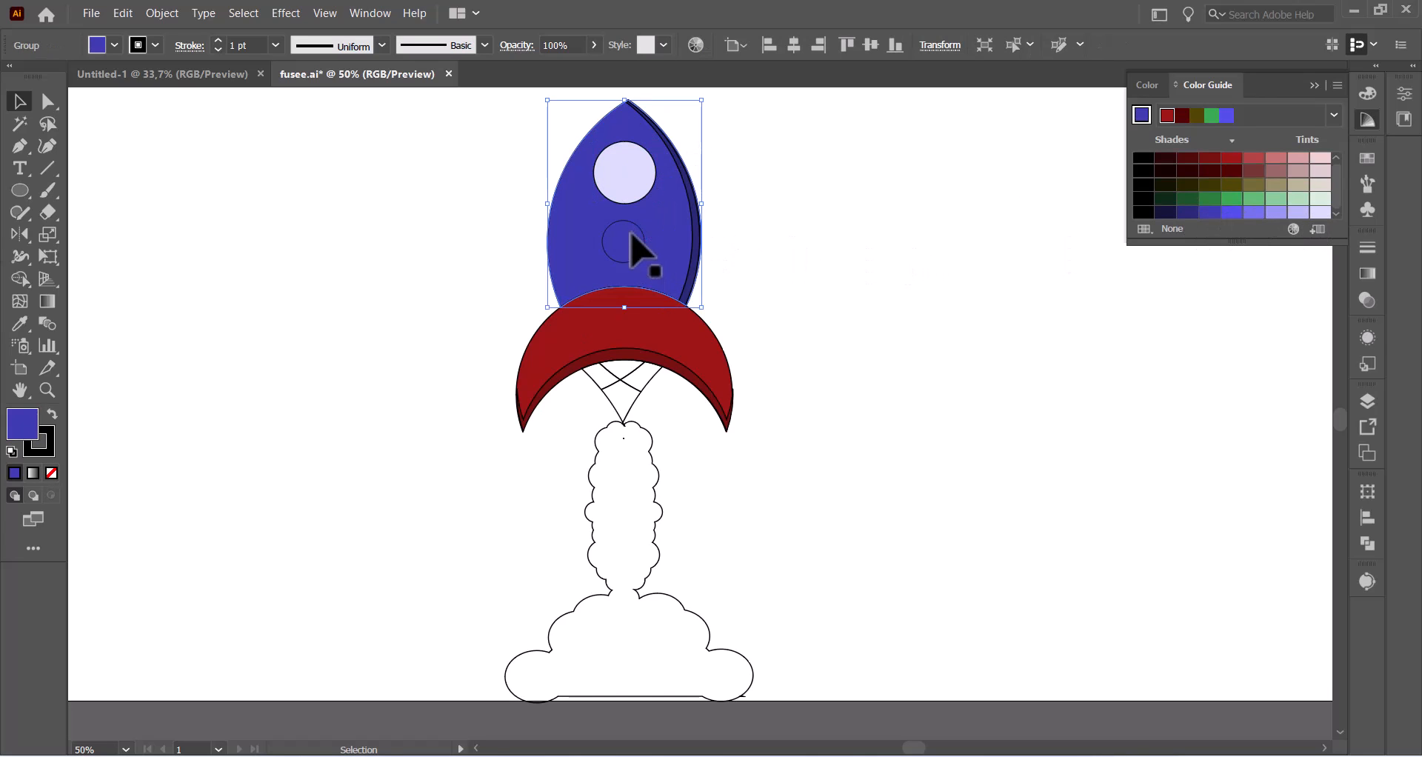
{"action": "left_click", "coordinate": [1320, 213]}
{"action": "left_click", "coordinate": [920, 264]}
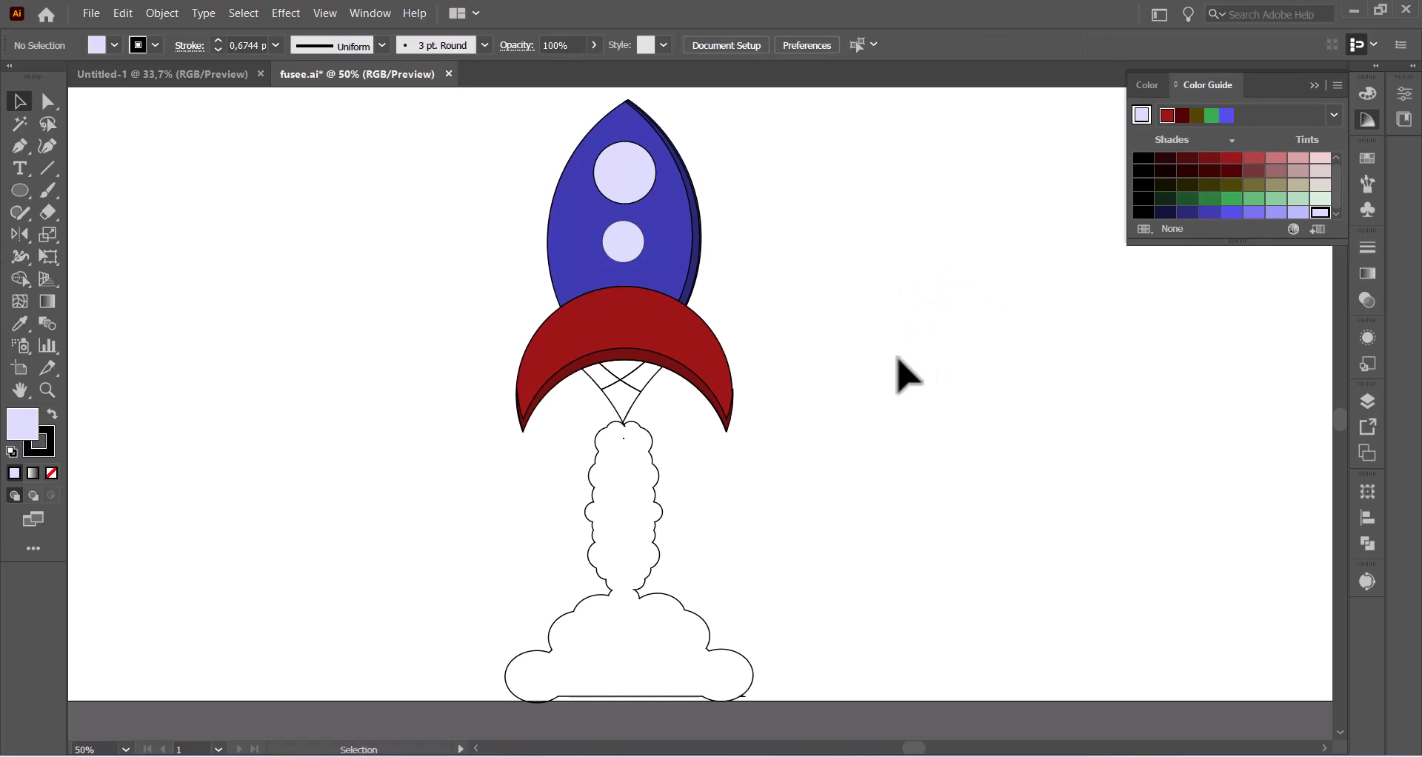
- Fill the small central flame piece directly below the crescent with the fin's dark red, then deselect
{"action": "left_click", "coordinate": [642, 380]}
{"action": "left_click", "coordinate": [1231, 157]}
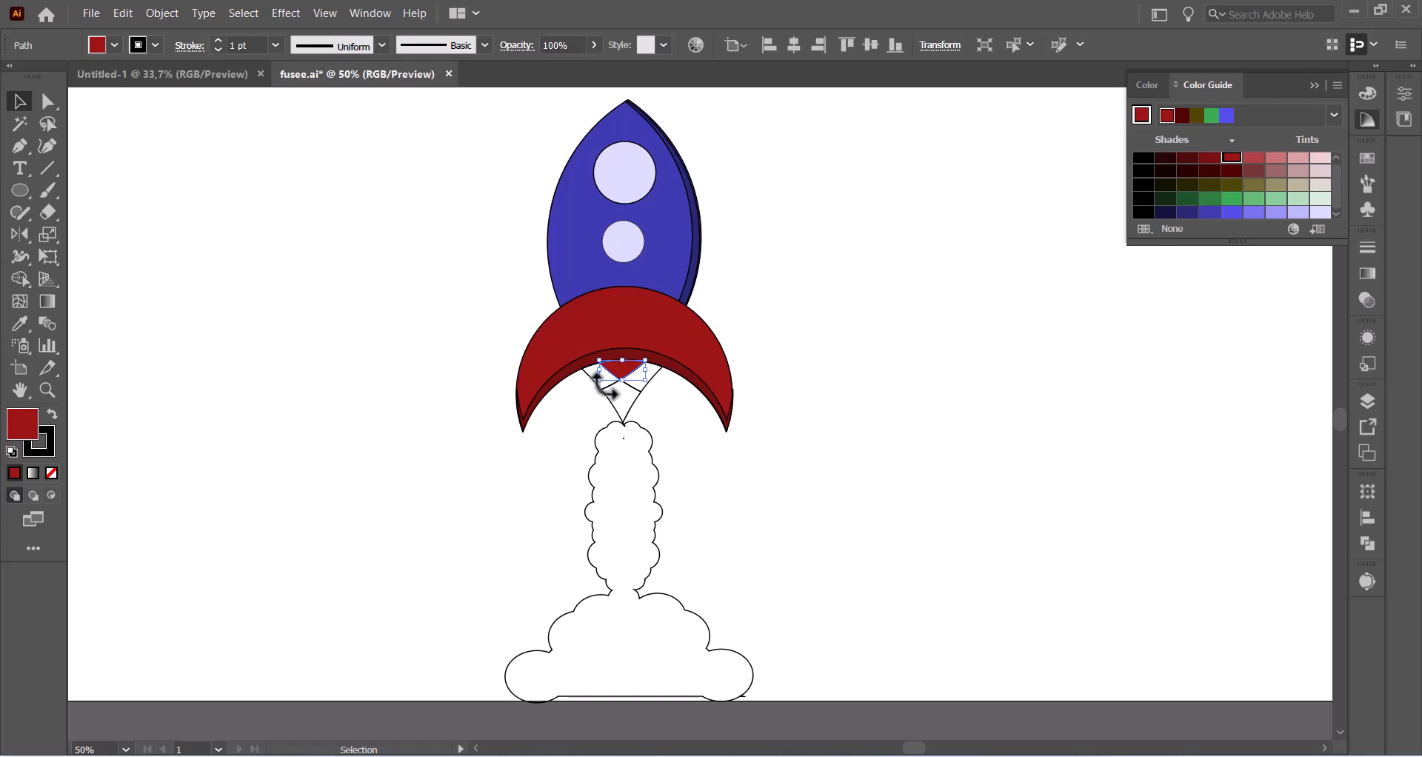
{"action": "left_click", "coordinate": [572, 395]}
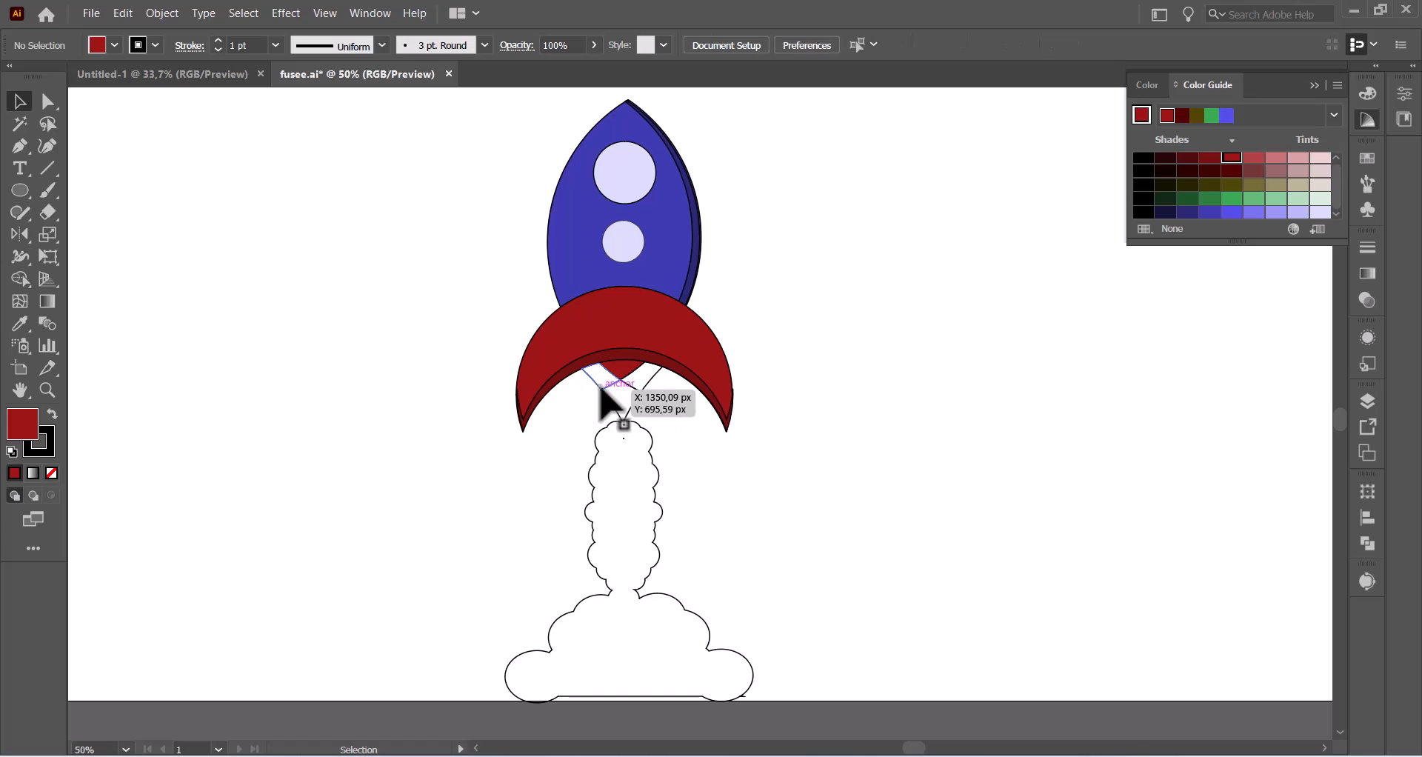
- Fill the two side flame pieces below the crescent with a golden yellow
{"action": "left_click", "coordinate": [600, 387]}
{"action": "left_click", "coordinate": [643, 388], "text": "shift"}
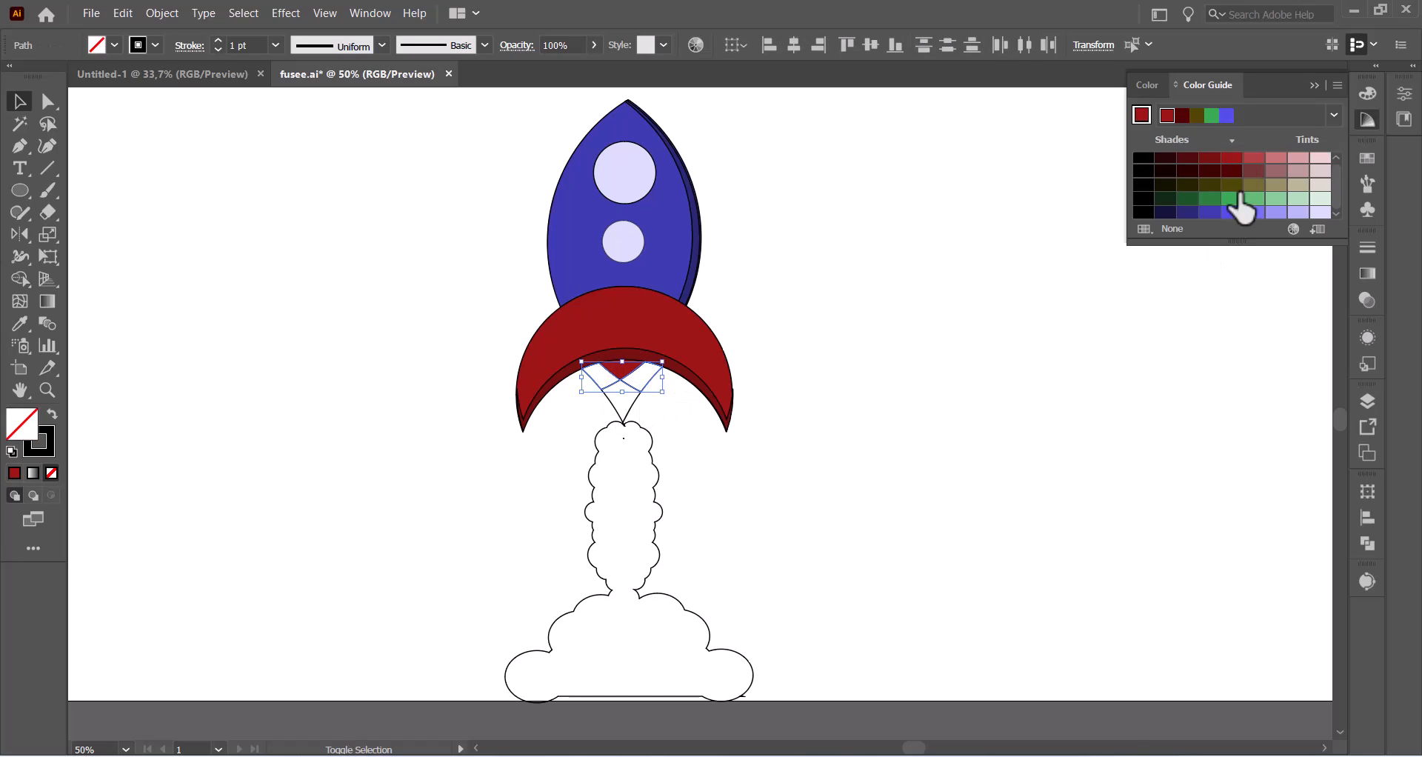
{"action": "double_click", "coordinate": [41, 442]}
{"action": "left_click", "coordinate": [438, 412]}
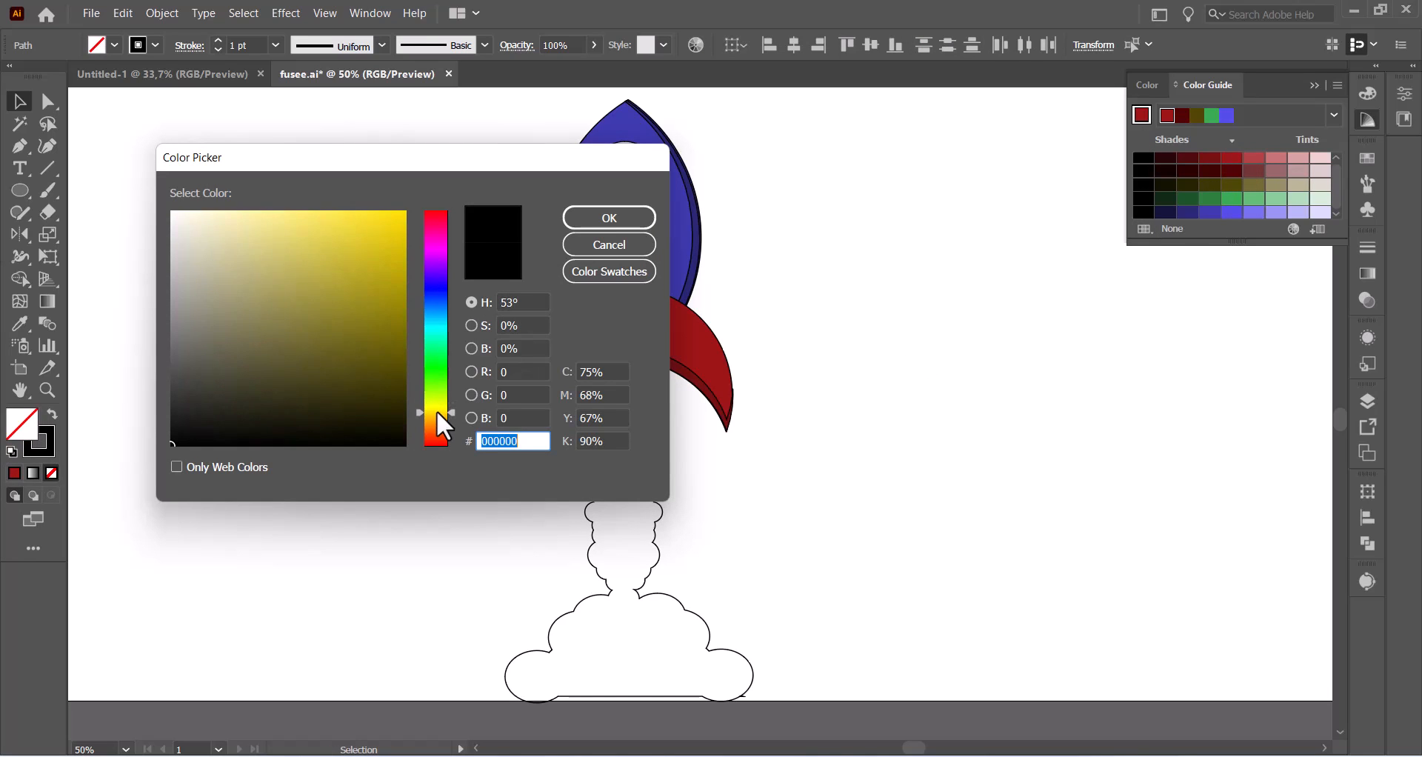
{"action": "left_click", "coordinate": [394, 238]}
{"action": "left_click", "coordinate": [611, 218]}
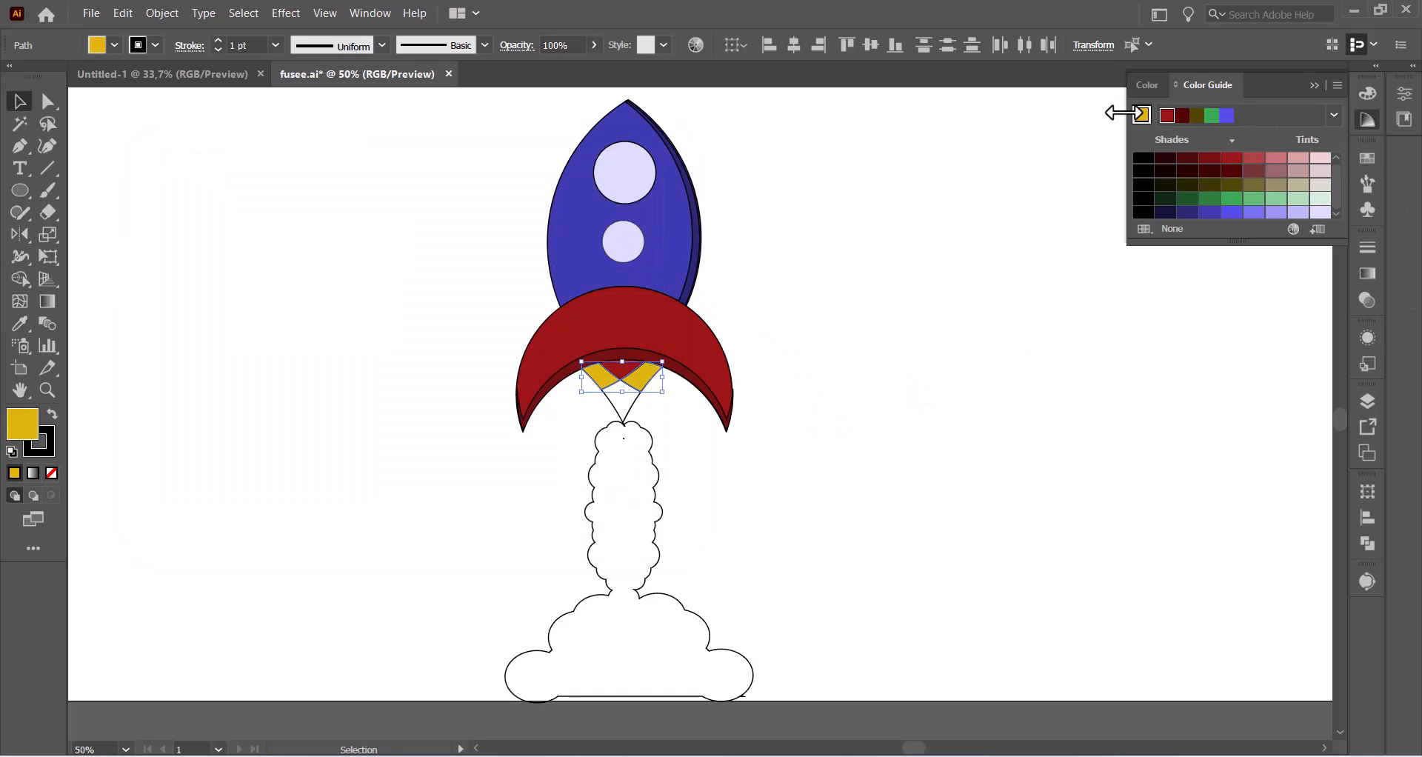
- Base the Color Guide on the yellow and fill the side flame pieces and the lower flame tip with a light yellow tint
{"action": "left_click", "coordinate": [1140, 114]}
{"action": "left_click", "coordinate": [655, 394]}
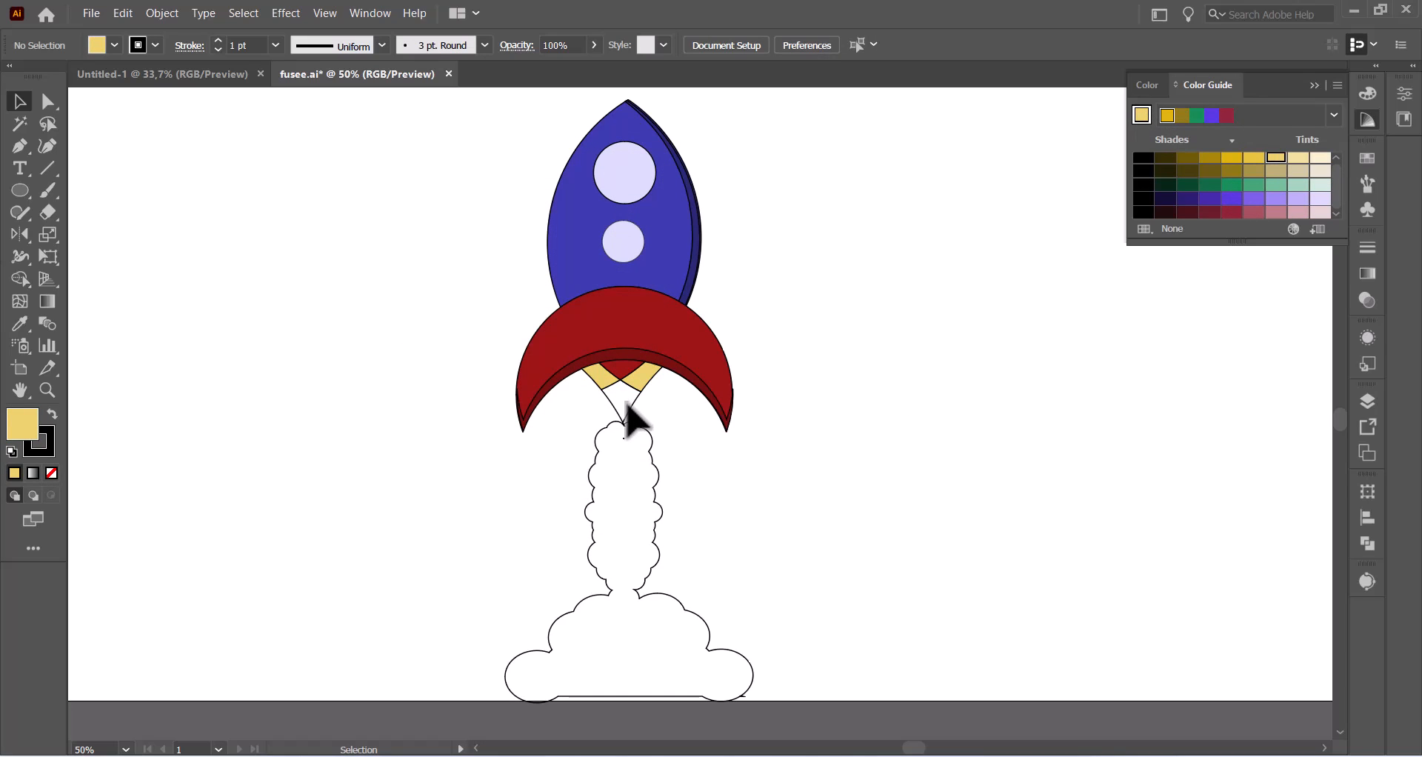
{"action": "left_click", "coordinate": [631, 411]}
{"action": "left_click", "coordinate": [1274, 159]}
{"action": "left_click", "coordinate": [1084, 298]}
- Place a copy of the grey smoke and cloud outline to the right of the original
{"action": "left_click", "coordinate": [651, 392], "text": "alt"}
{"action": "key", "text": "v"}
{"action": "left_click_drag", "start_coordinate": [686, 456], "coordinate": [882, 451]}
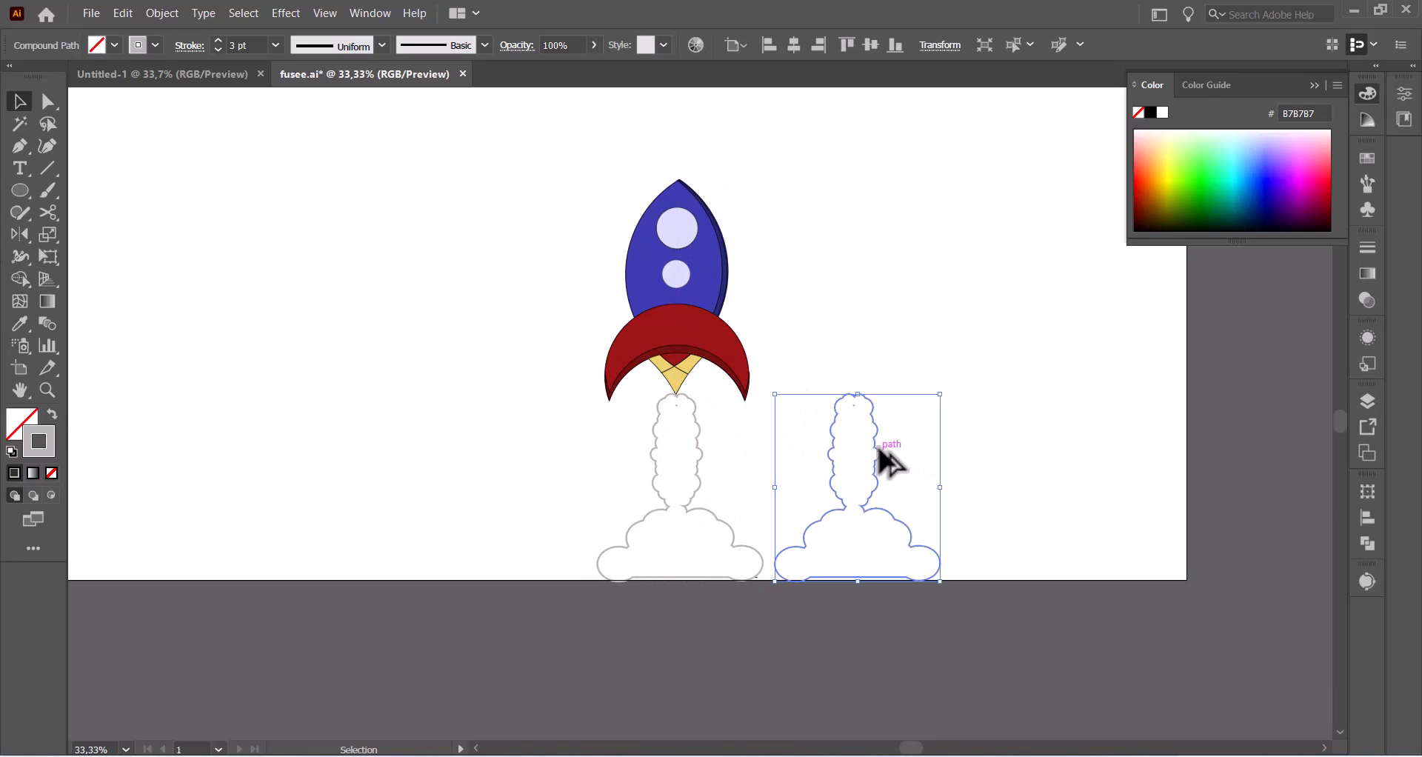
{"action": "left_click", "coordinate": [226, 445]}
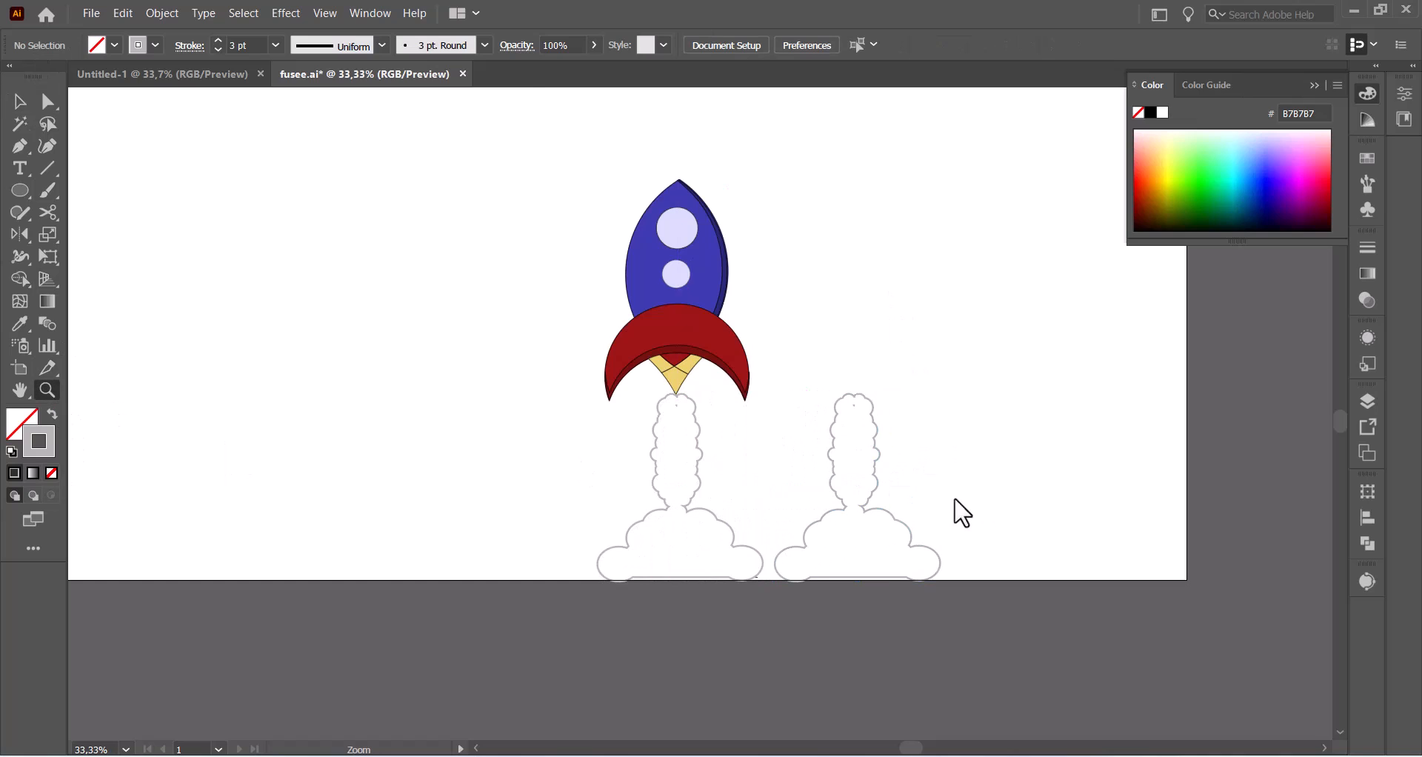
{"action": "left_click", "coordinate": [962, 511]}
{"action": "scroll", "coordinate": [410, 355], "scroll_direction": "up", "scroll_amount": 1}
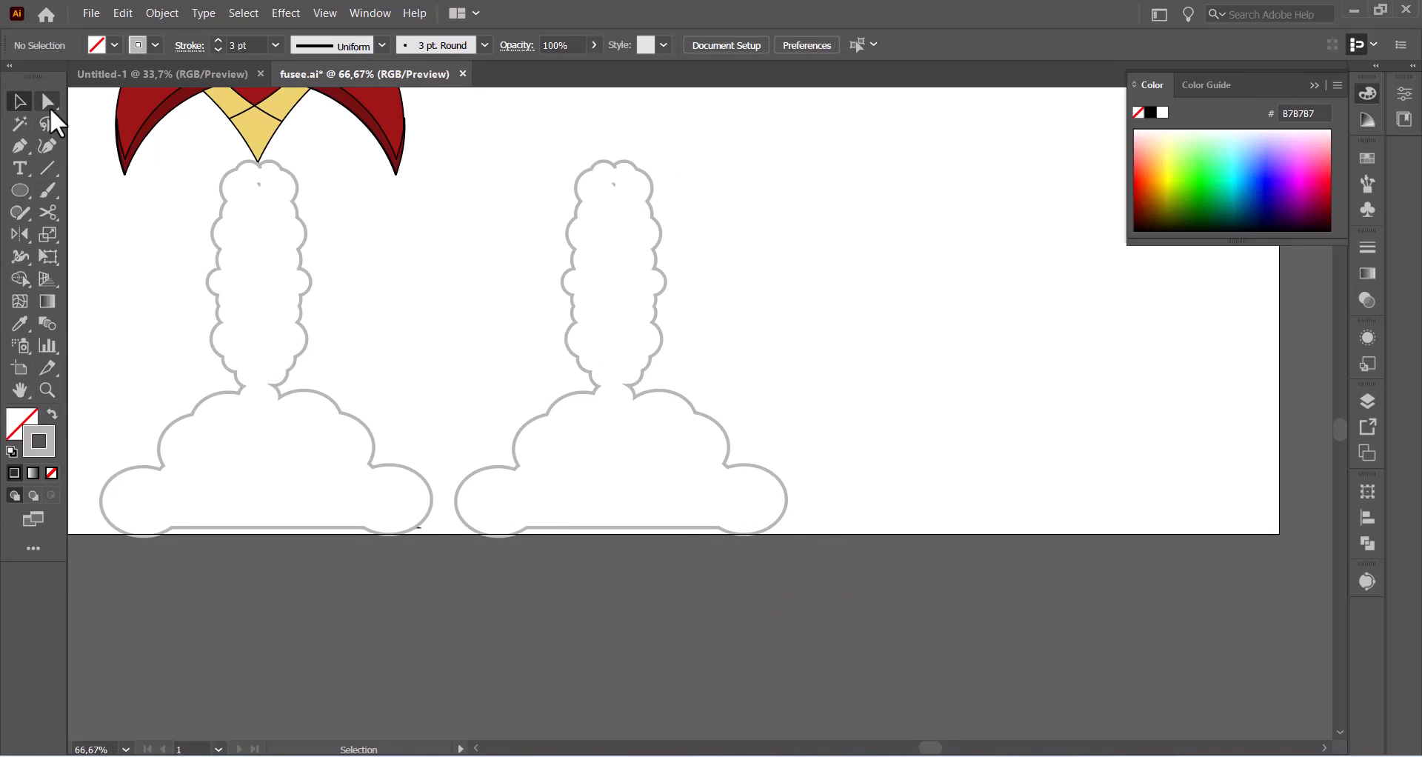
- Draw straight cutting lines across the copied smoke outline, two over the upper column sides and one through the left cloud lobe
{"action": "left_click", "coordinate": [619, 165]}
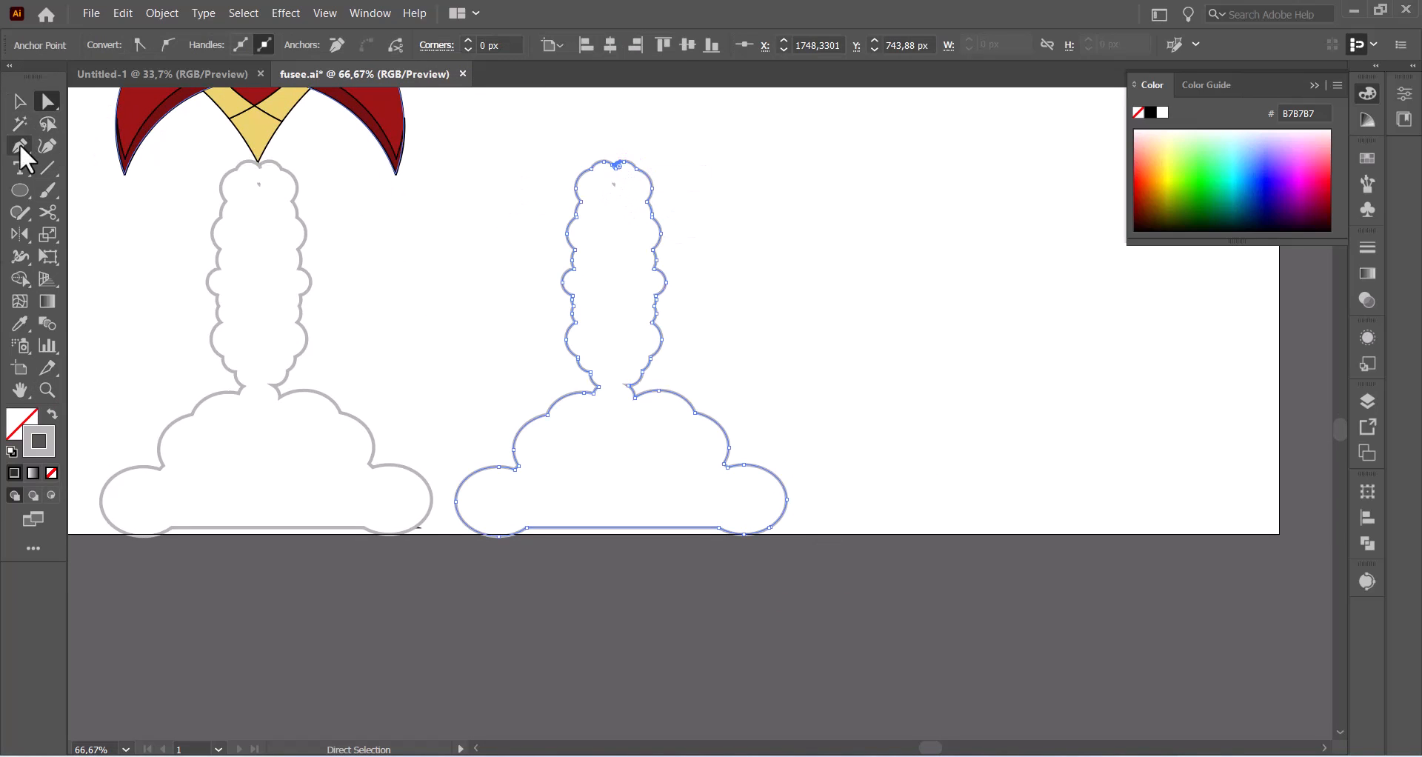
{"action": "left_click", "coordinate": [44, 169]}
{"action": "left_click_drag", "start_coordinate": [607, 134], "coordinate": [681, 306]}
{"action": "mouse_move", "coordinate": [598, 281]}
{"action": "left_mouse_down"}
{"action": "mouse_move", "coordinate": [574, 394]}
{"action": "mouse_move", "coordinate": [577, 247]}
{"action": "mouse_move", "coordinate": [591, 250]}
{"action": "mouse_move", "coordinate": [578, 229]}
{"action": "mouse_move", "coordinate": [597, 238]}
{"action": "mouse_move", "coordinate": [588, 300]}
{"action": "mouse_move", "coordinate": [540, 403]}
{"action": "mouse_move", "coordinate": [501, 443]}
{"action": "mouse_move", "coordinate": [549, 445]}
{"action": "mouse_move", "coordinate": [597, 359]}
{"action": "mouse_move", "coordinate": [581, 159]}
{"action": "mouse_move", "coordinate": [590, 168]}
{"action": "left_mouse_up"}
- Use Shape Builder to cut the smoke copy down to two wavy column arcs and one left lobe arc, removing the cutting lines
{"action": "left_click", "coordinate": [48, 103]}
{"action": "left_click_drag", "start_coordinate": [429, 197], "coordinate": [919, 448]}
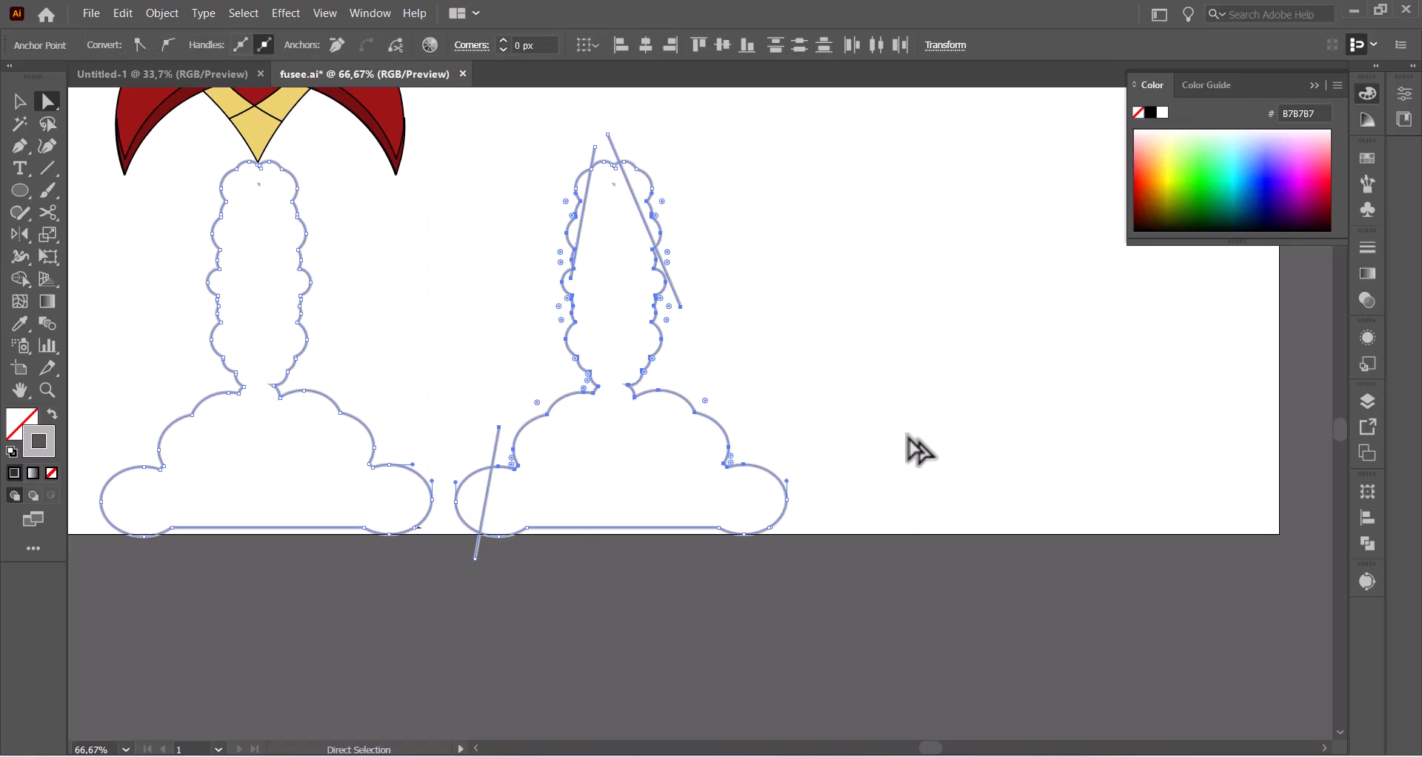
{"action": "left_click_drag", "start_coordinate": [499, 175], "coordinate": [846, 574]}
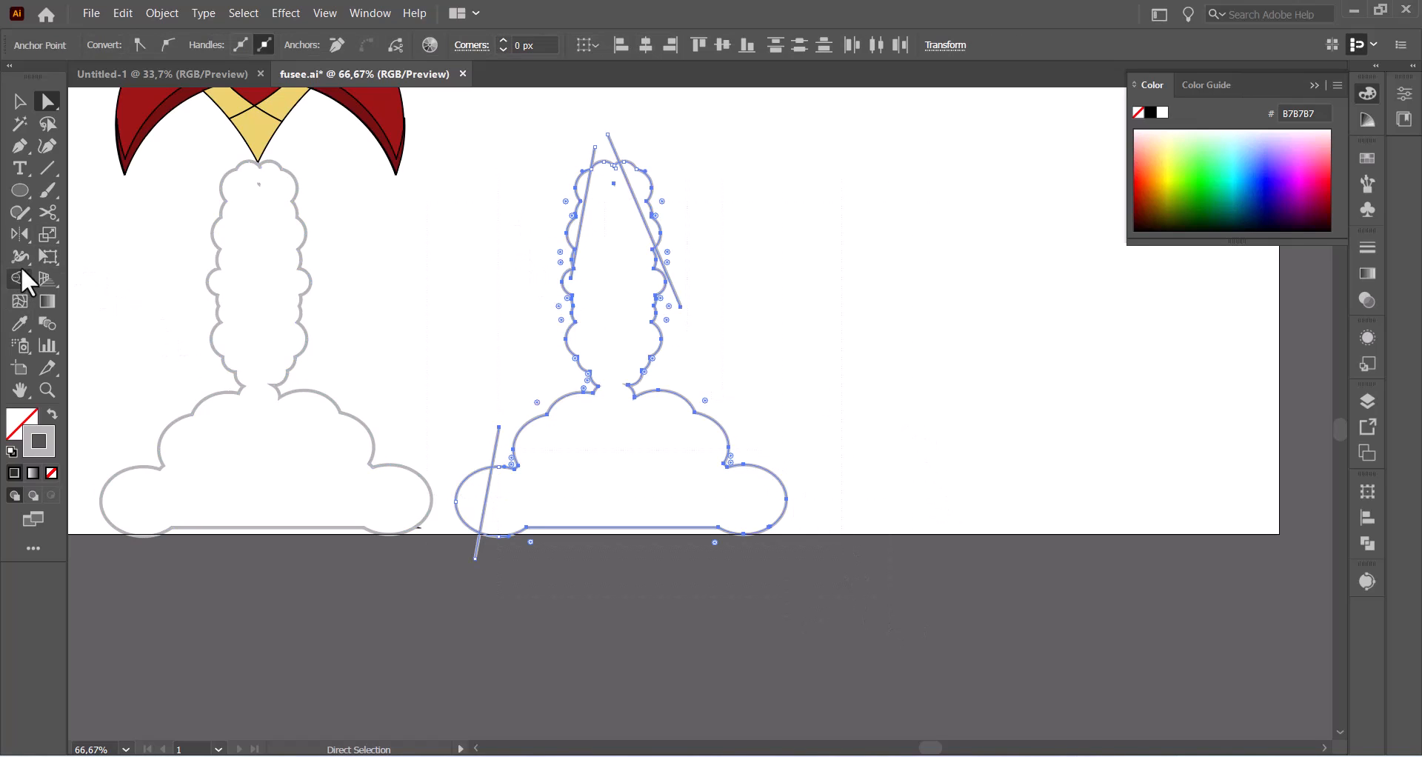
{"action": "left_click", "coordinate": [20, 277]}
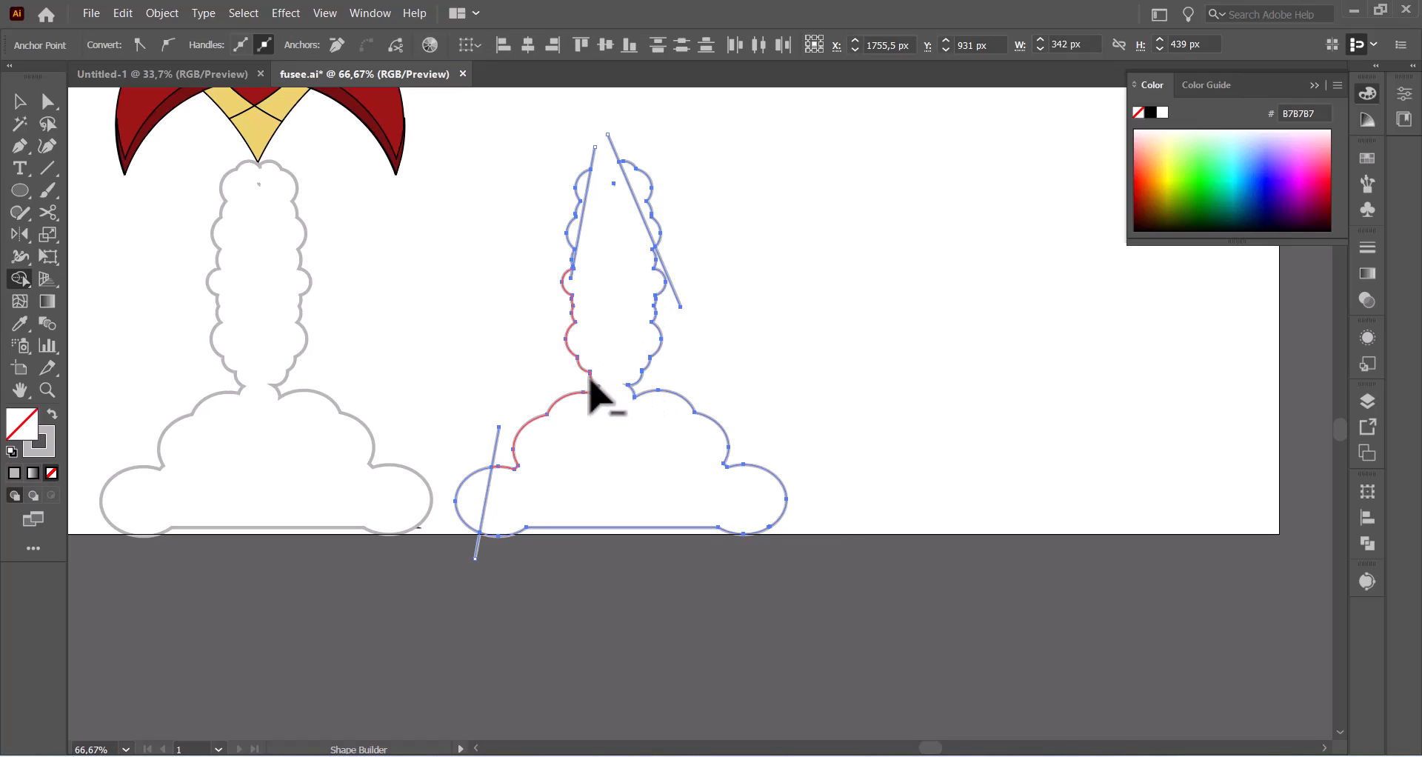
{"action": "mouse_move", "coordinate": [592, 392]}
{"action": "left_mouse_down"}
{"action": "mouse_move", "coordinate": [665, 361]}
{"action": "mouse_move", "coordinate": [649, 354]}
{"action": "mouse_move", "coordinate": [498, 449]}
{"action": "left_mouse_up"}
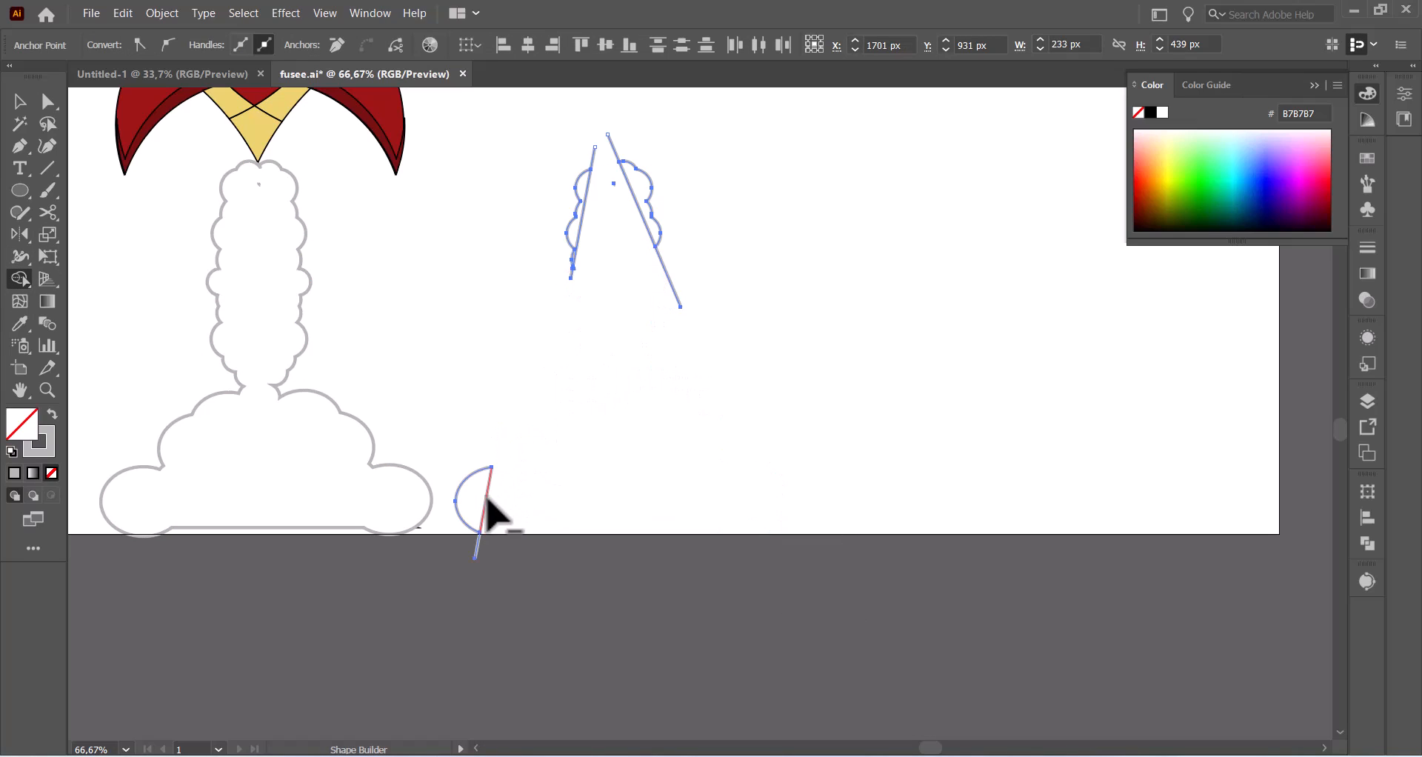
{"action": "left_click", "coordinate": [614, 147], "text": "alt"}
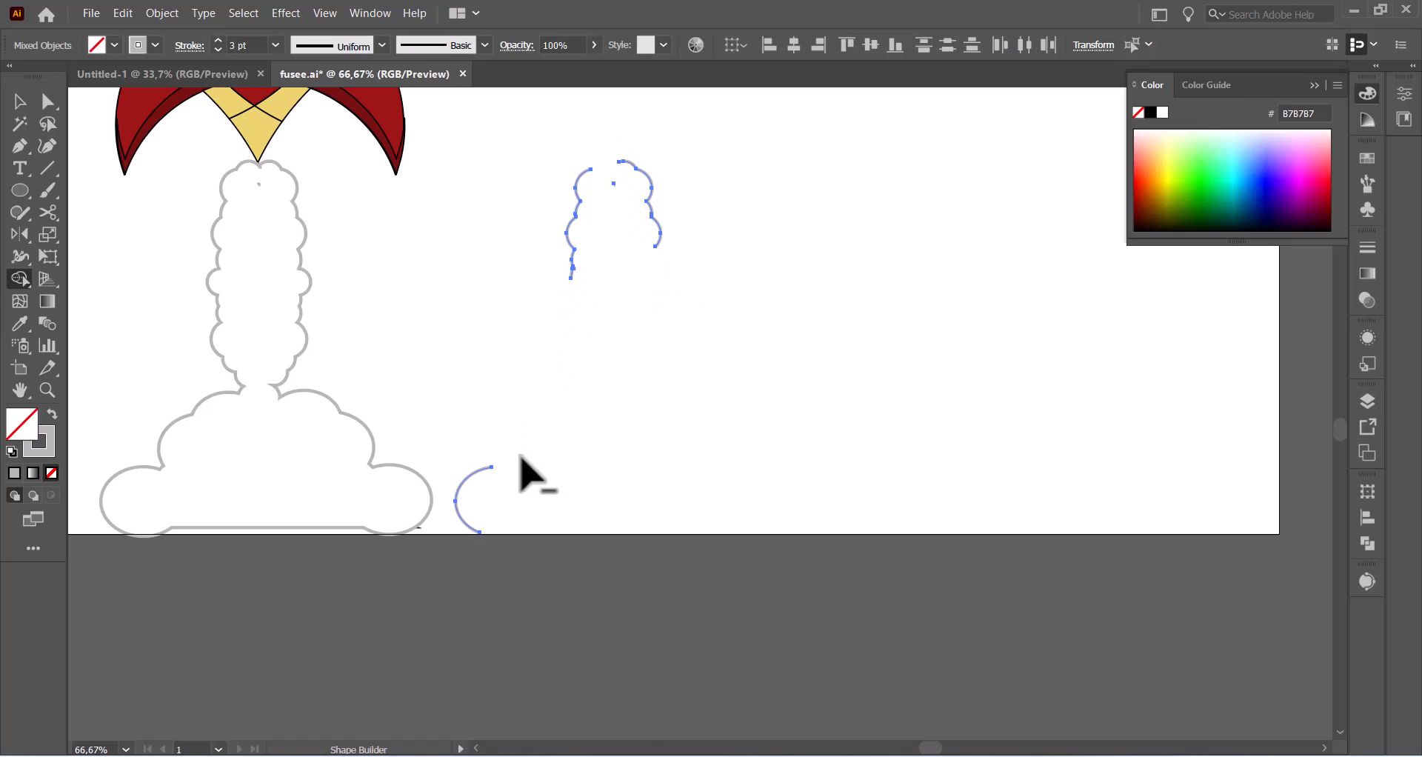
{"action": "left_click", "coordinate": [18, 105]}
{"action": "left_click", "coordinate": [563, 441]}
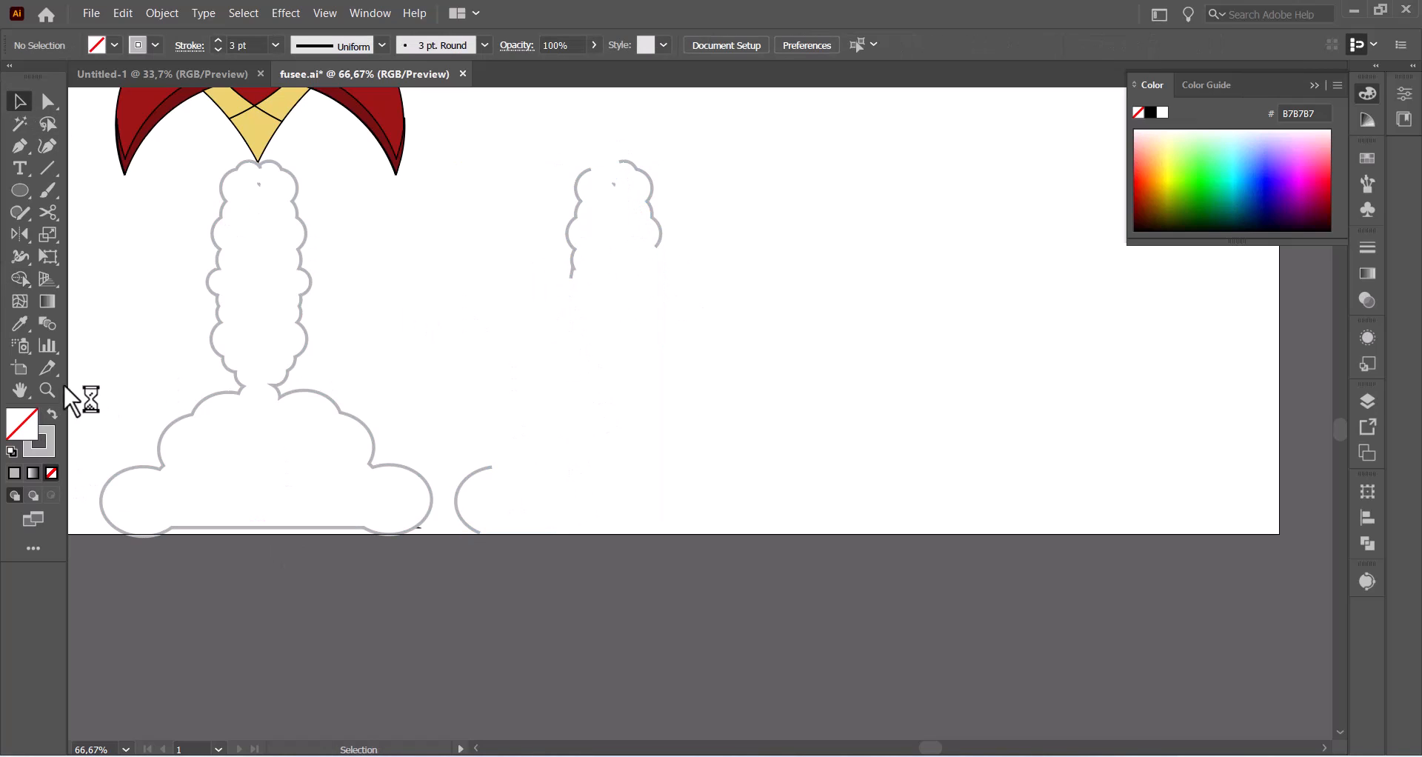
- Release the compound path of the leftover smoke arcs so they become separate paths, then deselect
{"action": "left_click", "coordinate": [264, 326], "text": "alt"}
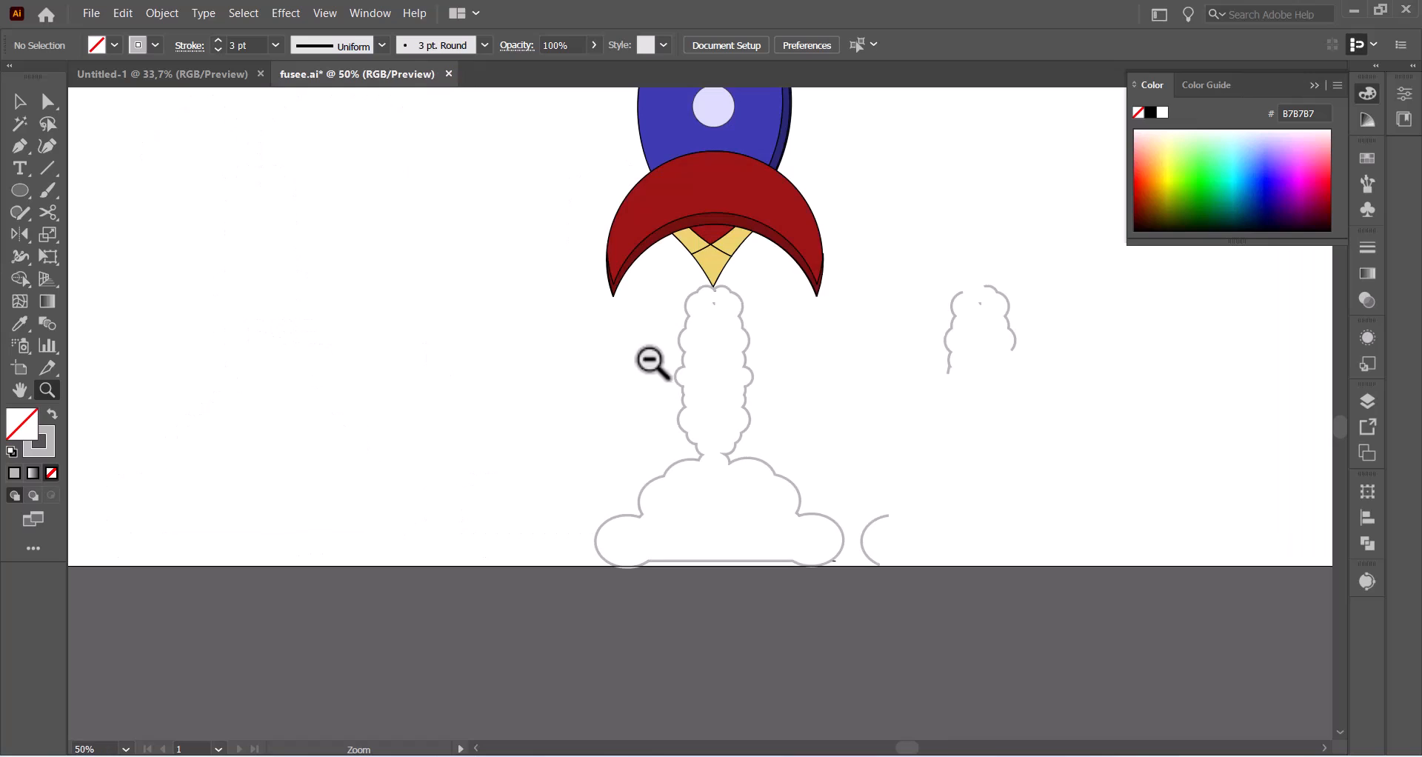
{"action": "left_click_drag", "start_coordinate": [993, 304], "coordinate": [1014, 279]}
{"action": "right_click", "coordinate": [993, 308]}
{"action": "left_click", "coordinate": [1054, 457]}
{"action": "right_click", "coordinate": [995, 257]}
{"action": "left_click", "coordinate": [1405, 94]}
{"action": "left_click", "coordinate": [1405, 94]}
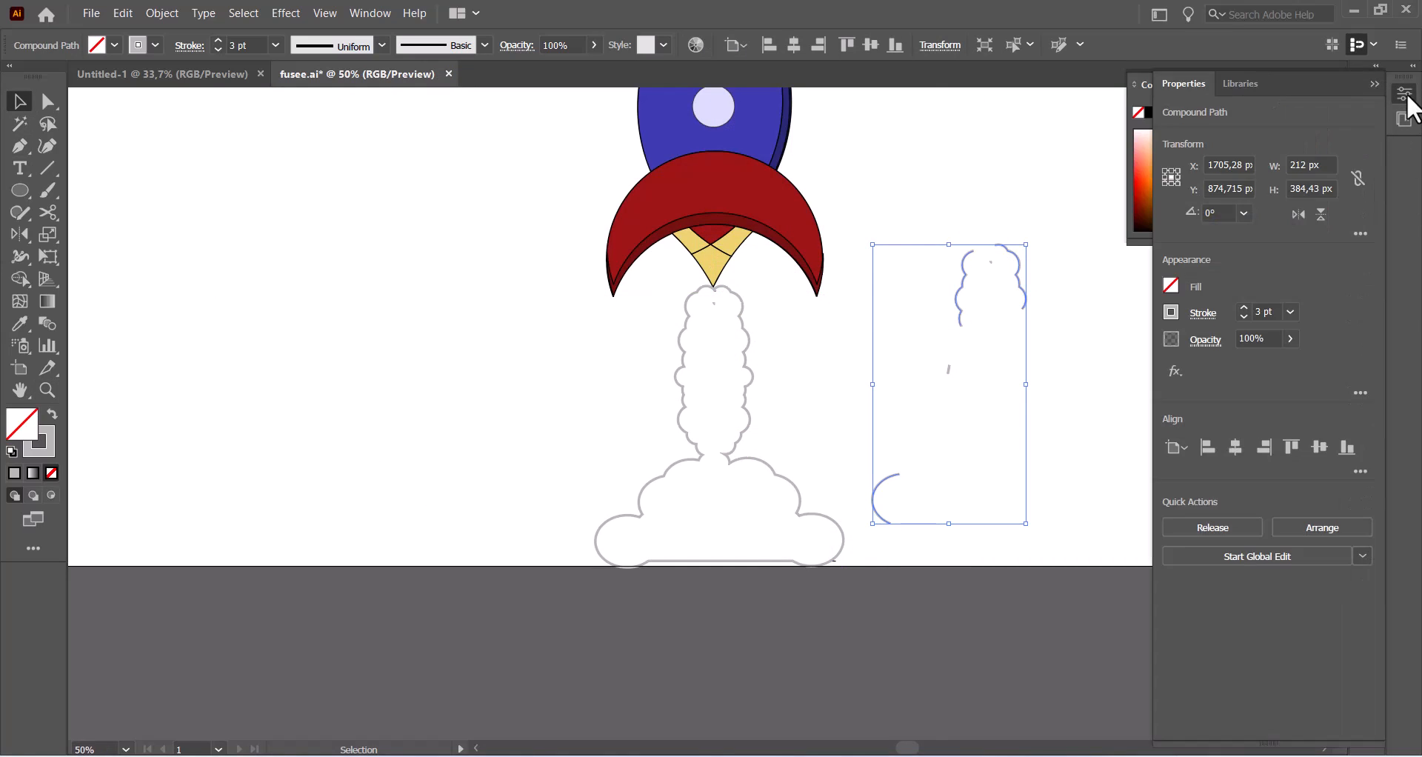
{"action": "left_click", "coordinate": [1212, 527]}
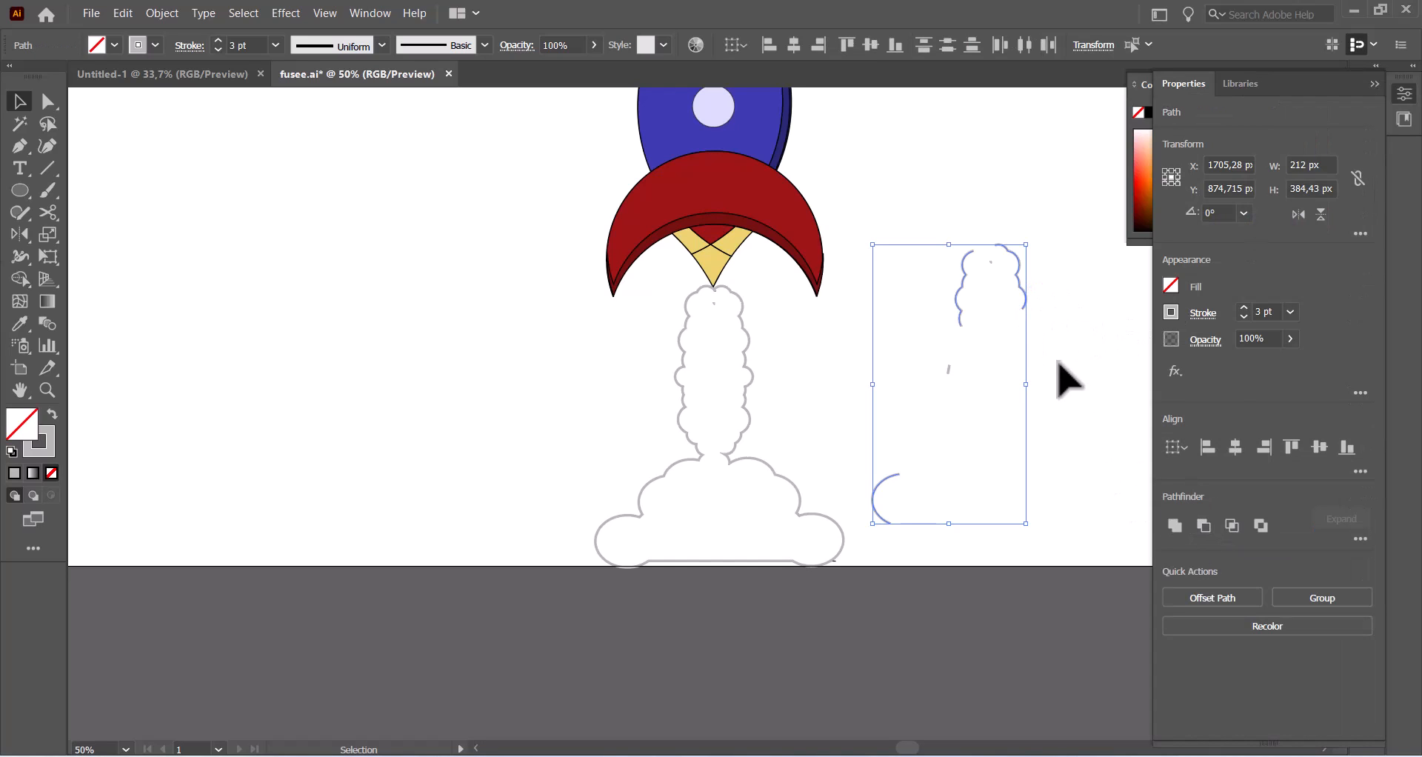
{"action": "left_click", "coordinate": [1056, 375]}
- Place the right wavy arc and a copy of the left one inside the smoke column, rotating the left arc about 10°
{"action": "left_click_drag", "start_coordinate": [1022, 302], "coordinate": [737, 356]}
{"action": "left_click_drag", "start_coordinate": [963, 326], "coordinate": [695, 426]}
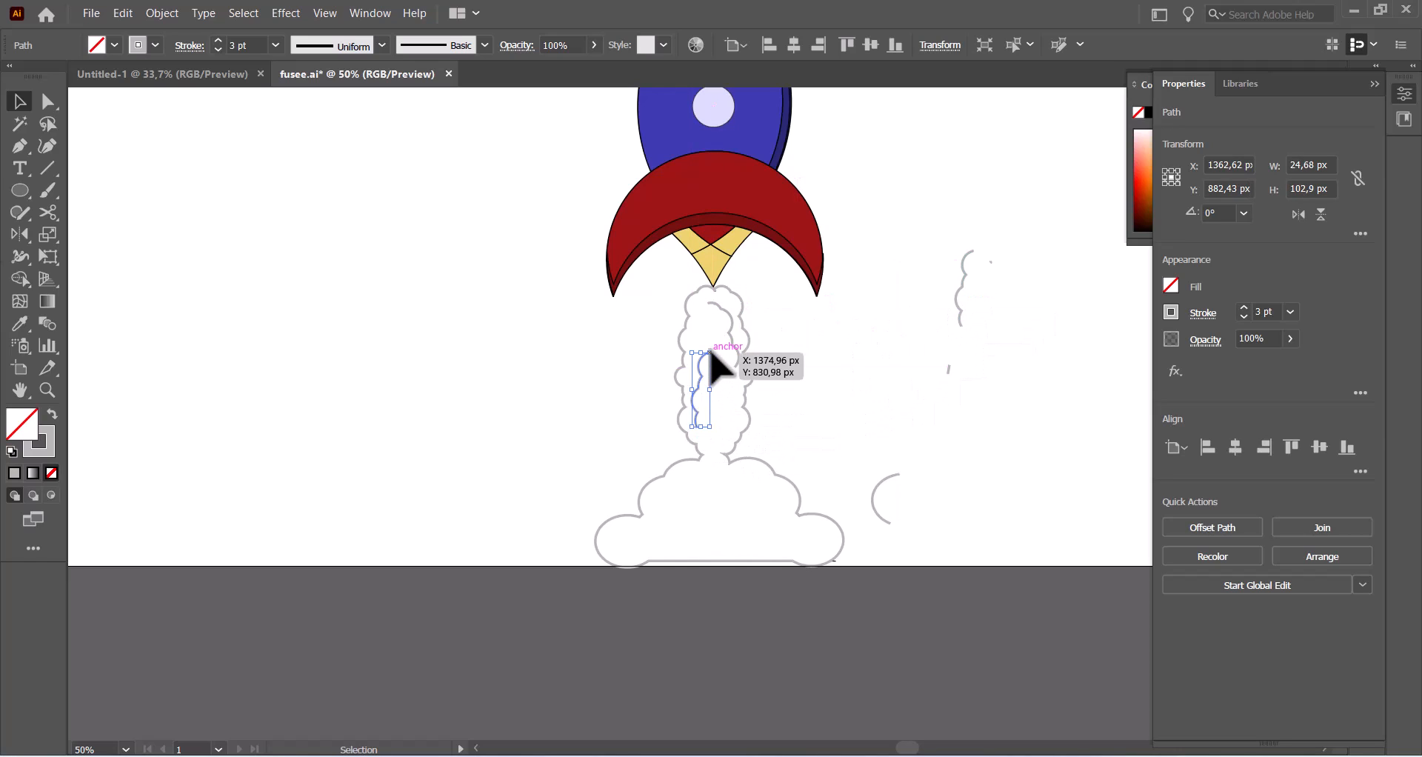
{"action": "left_click_drag", "start_coordinate": [715, 347], "coordinate": [708, 343]}
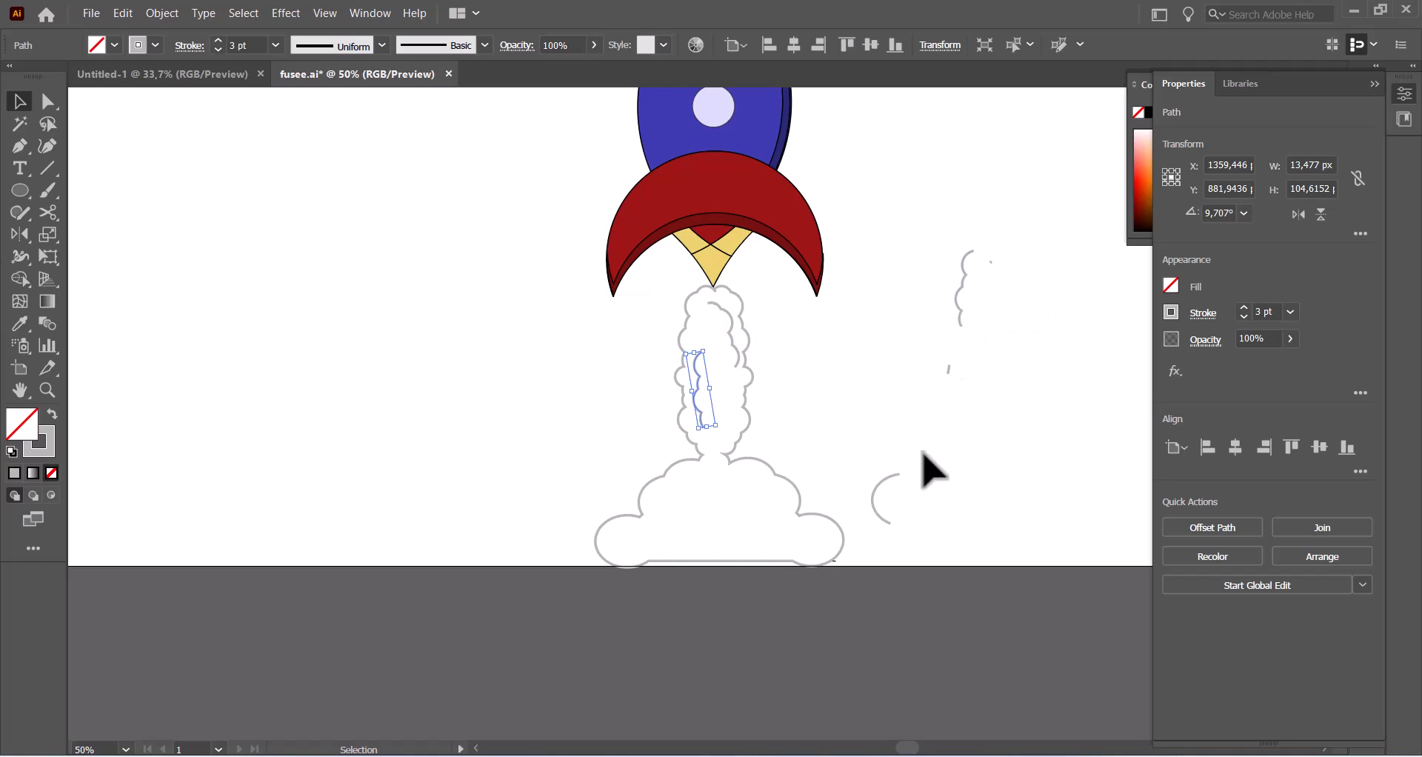
- Place the round lobe arc and a smaller copy of it inside the left part of the cloud, then deselect
{"action": "mouse_move", "coordinate": [891, 493]}
{"action": "left_mouse_down"}
{"action": "mouse_move", "coordinate": [818, 523]}
{"action": "mouse_move", "coordinate": [654, 531]}
{"action": "mouse_move", "coordinate": [723, 503]}
{"action": "mouse_move", "coordinate": [674, 476]}
{"action": "mouse_move", "coordinate": [688, 475]}
{"action": "left_mouse_up"}
{"action": "left_click", "coordinate": [706, 509]}
{"action": "left_click", "coordinate": [857, 390]}
- Copy the wavy arc, rotate it about 136°, scale it down and place two pieces along the cloud's base as detail lines
{"action": "left_click", "coordinate": [963, 286]}
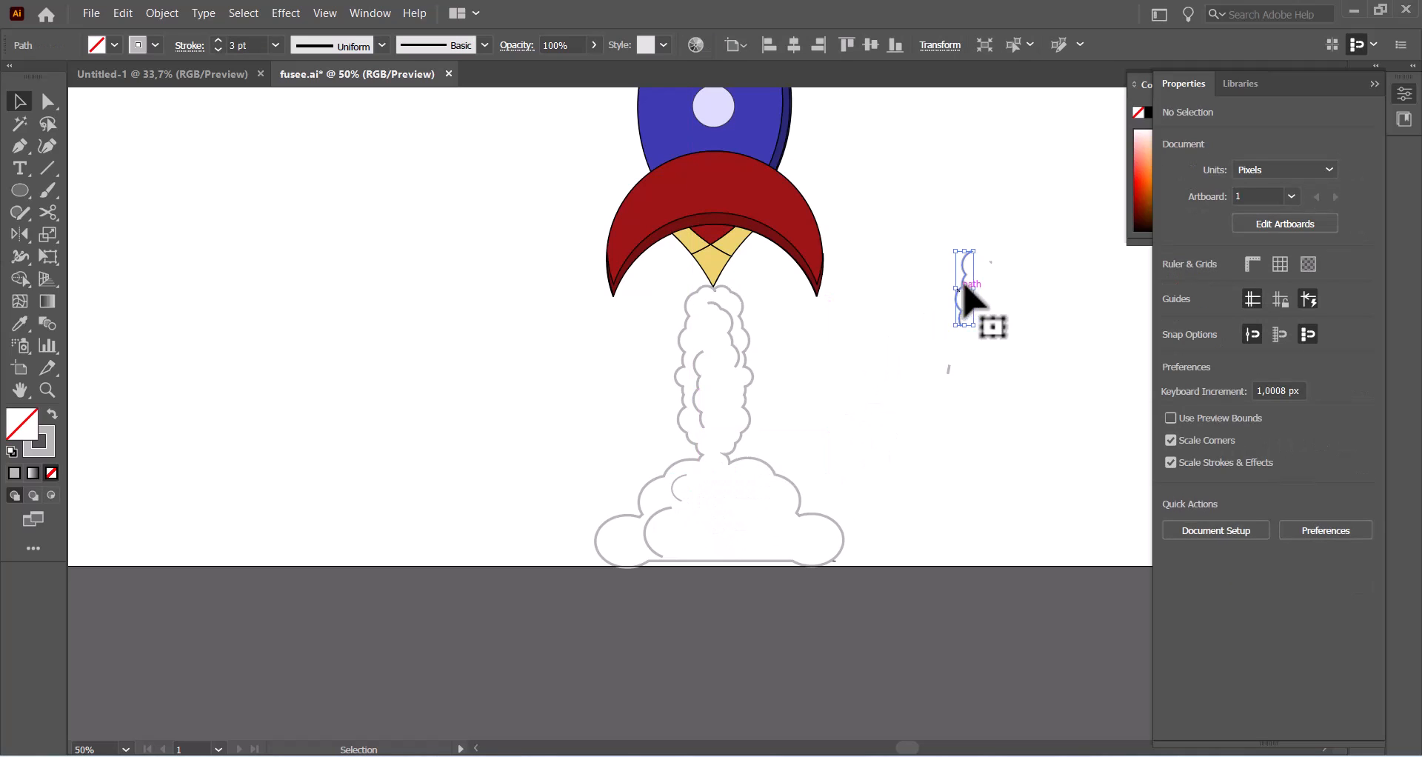
{"action": "left_click_drag", "start_coordinate": [965, 274], "coordinate": [896, 316]}
{"action": "left_click_drag", "start_coordinate": [908, 372], "coordinate": [931, 267]}
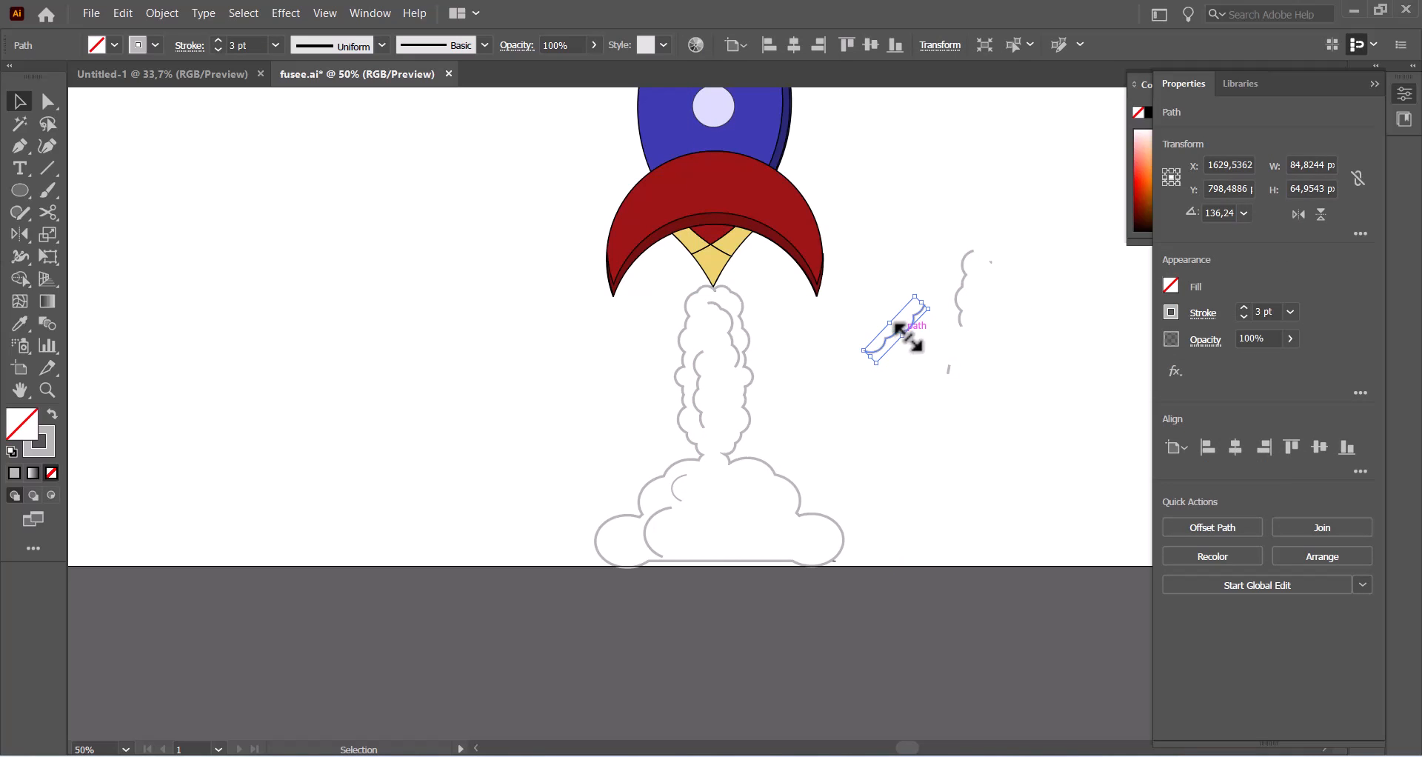
{"action": "mouse_move", "coordinate": [910, 337]}
{"action": "left_mouse_down"}
{"action": "mouse_move", "coordinate": [931, 318]}
{"action": "mouse_move", "coordinate": [737, 556]}
{"action": "mouse_move", "coordinate": [698, 552]}
{"action": "mouse_move", "coordinate": [734, 539]}
{"action": "mouse_move", "coordinate": [786, 557]}
{"action": "left_mouse_up"}
{"action": "left_click", "coordinate": [892, 511]}
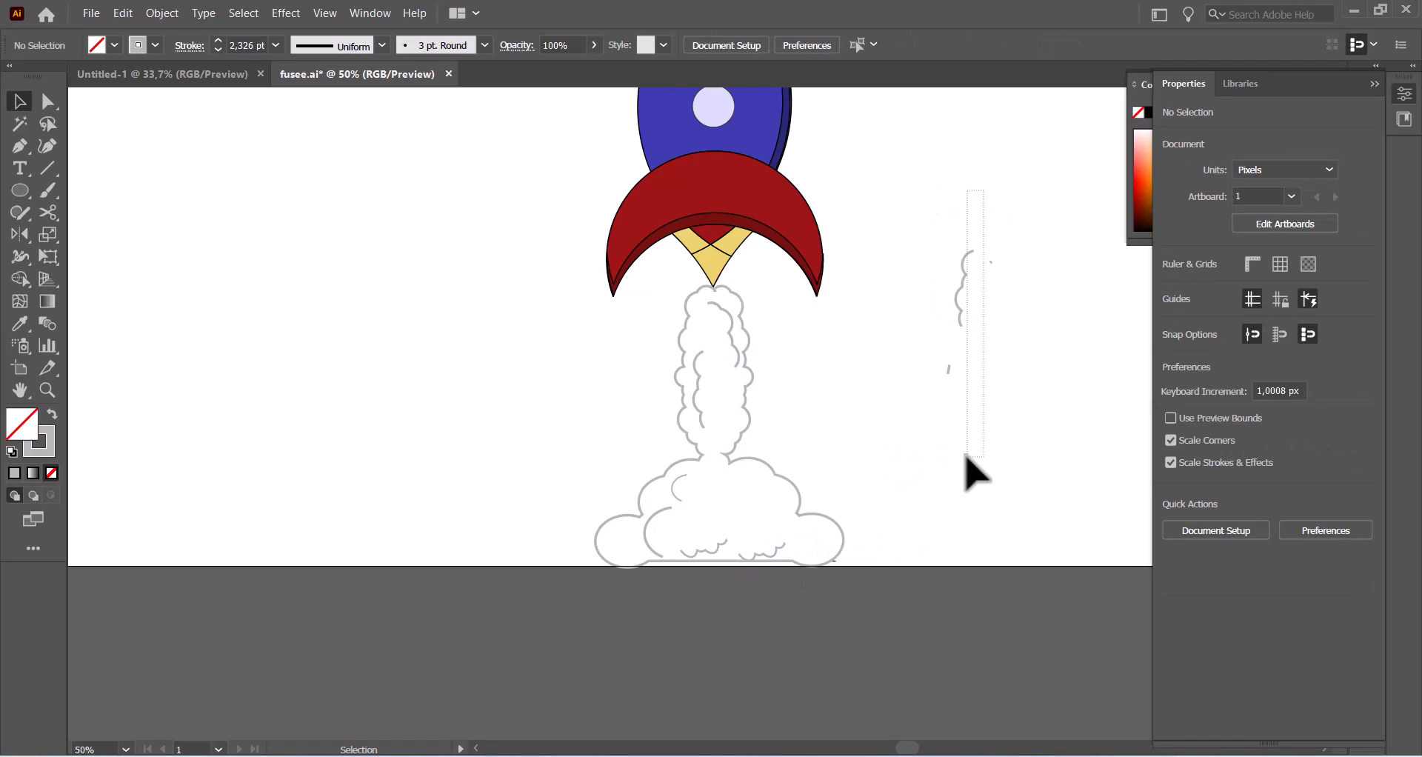
- Delete the leftover smoke arc fragments on the empty canvas beside the rocket
{"action": "left_click_drag", "start_coordinate": [965, 454], "coordinate": [963, 460]}
{"action": "left_click_drag", "start_coordinate": [1032, 233], "coordinate": [924, 411]}
{"action": "key", "text": "Delete"}
- Group the smoke column and cloud outlines together with all their inner detail lines
{"action": "left_click", "coordinate": [47, 391]}
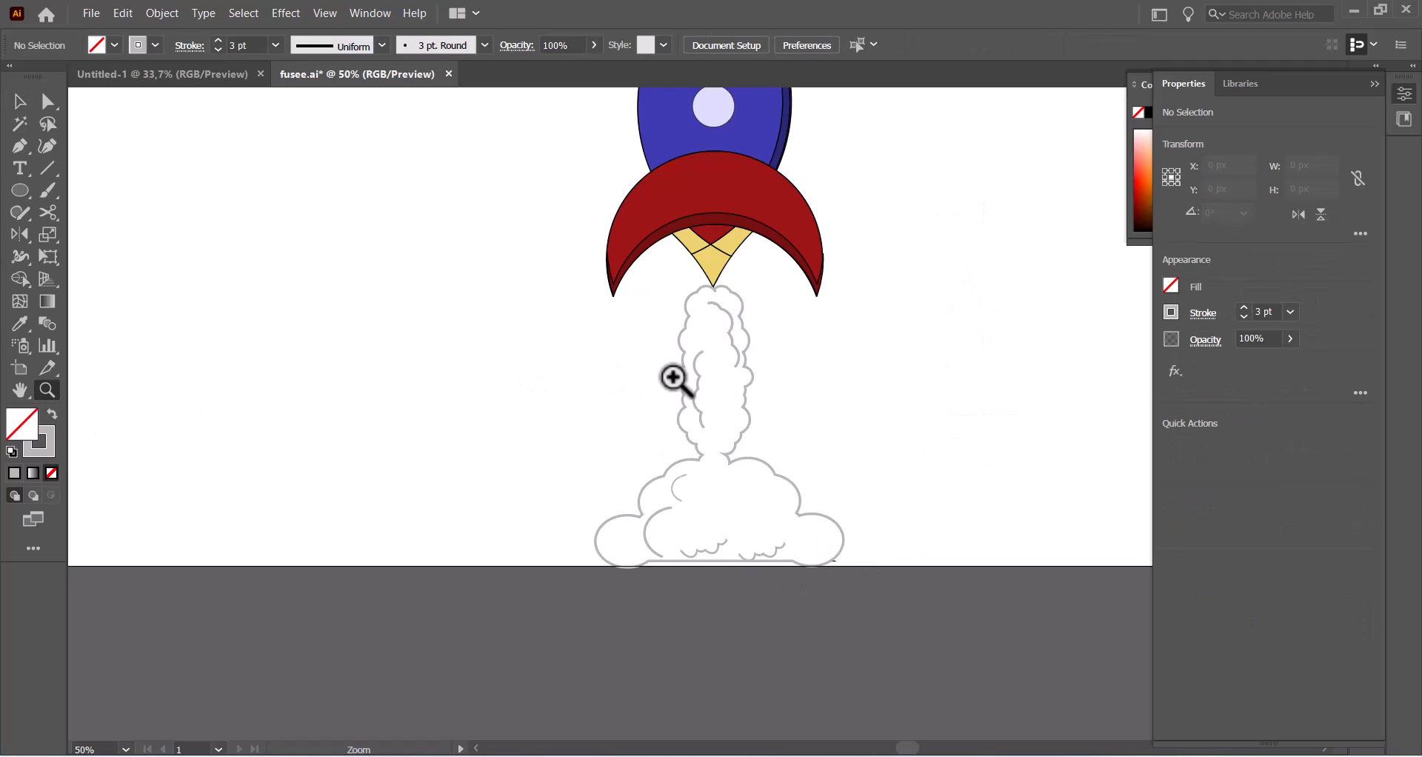
{"action": "left_click", "coordinate": [601, 447], "text": "alt"}
{"action": "left_click", "coordinate": [19, 101]}
{"action": "left_click_drag", "start_coordinate": [409, 158], "coordinate": [796, 414]}
{"action": "left_click", "coordinate": [827, 322]}
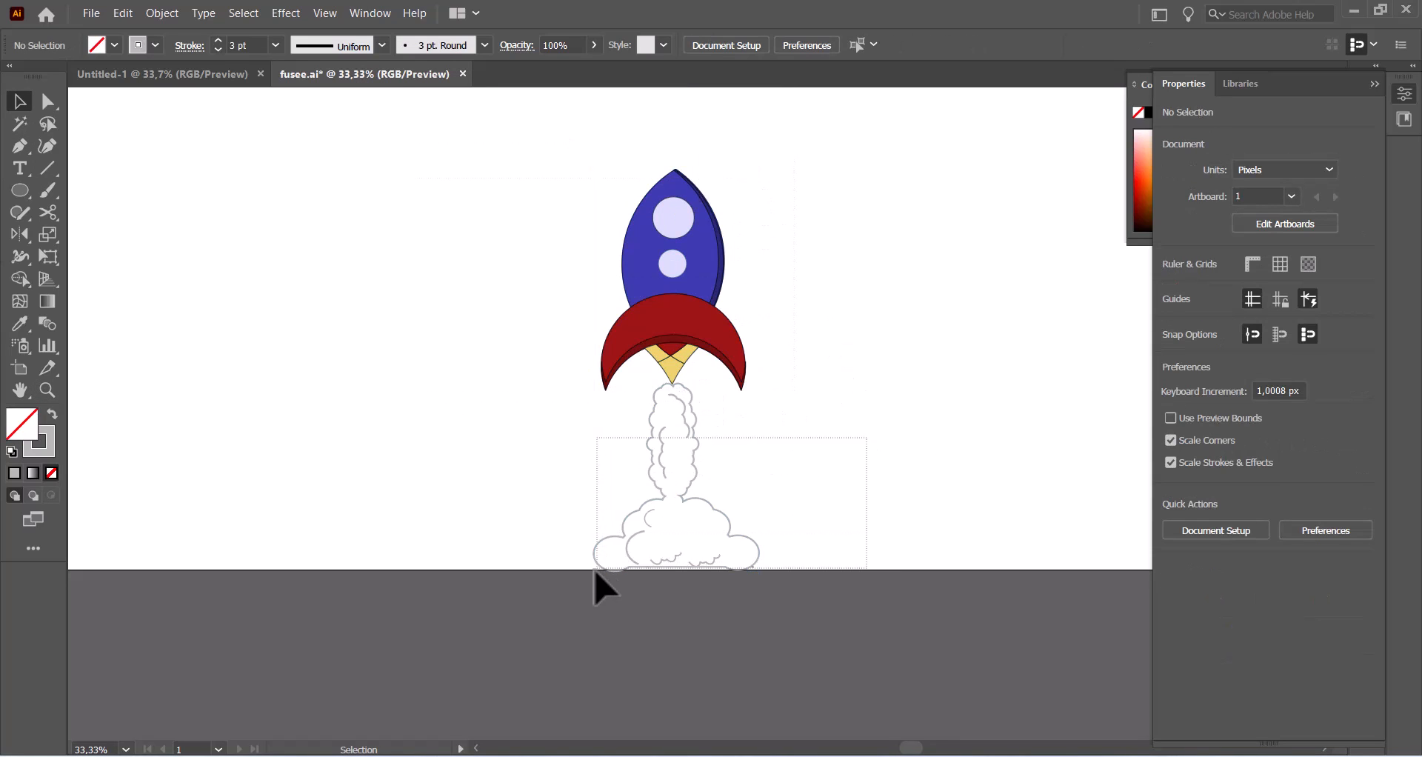
{"action": "left_click", "coordinate": [634, 501]}
{"action": "right_click", "coordinate": [641, 493]}
{"action": "left_click", "coordinate": [704, 335]}
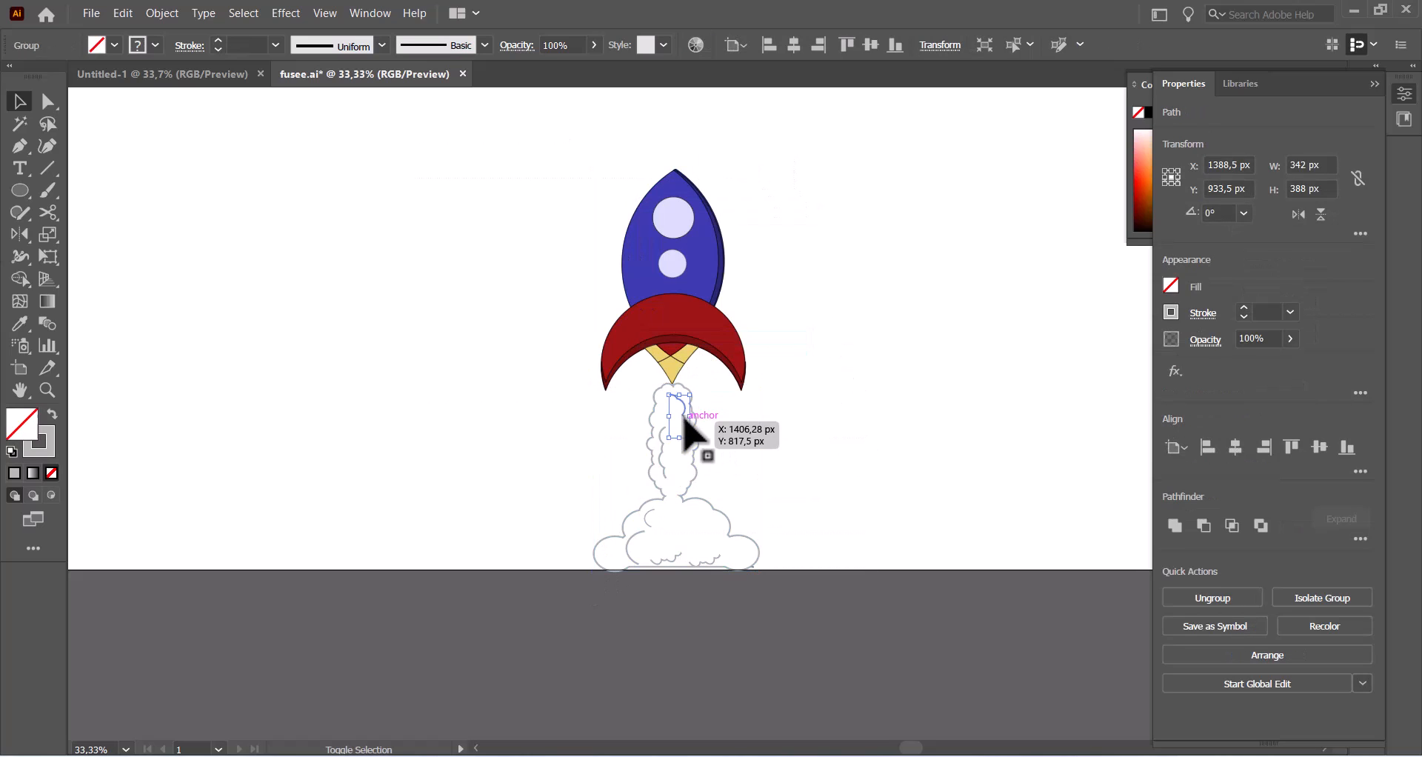
{"action": "left_click", "coordinate": [685, 420]}
{"action": "left_click_drag", "start_coordinate": [595, 570], "coordinate": [594, 571]}
{"action": "right_click", "coordinate": [683, 503]}
{"action": "left_click", "coordinate": [744, 349]}
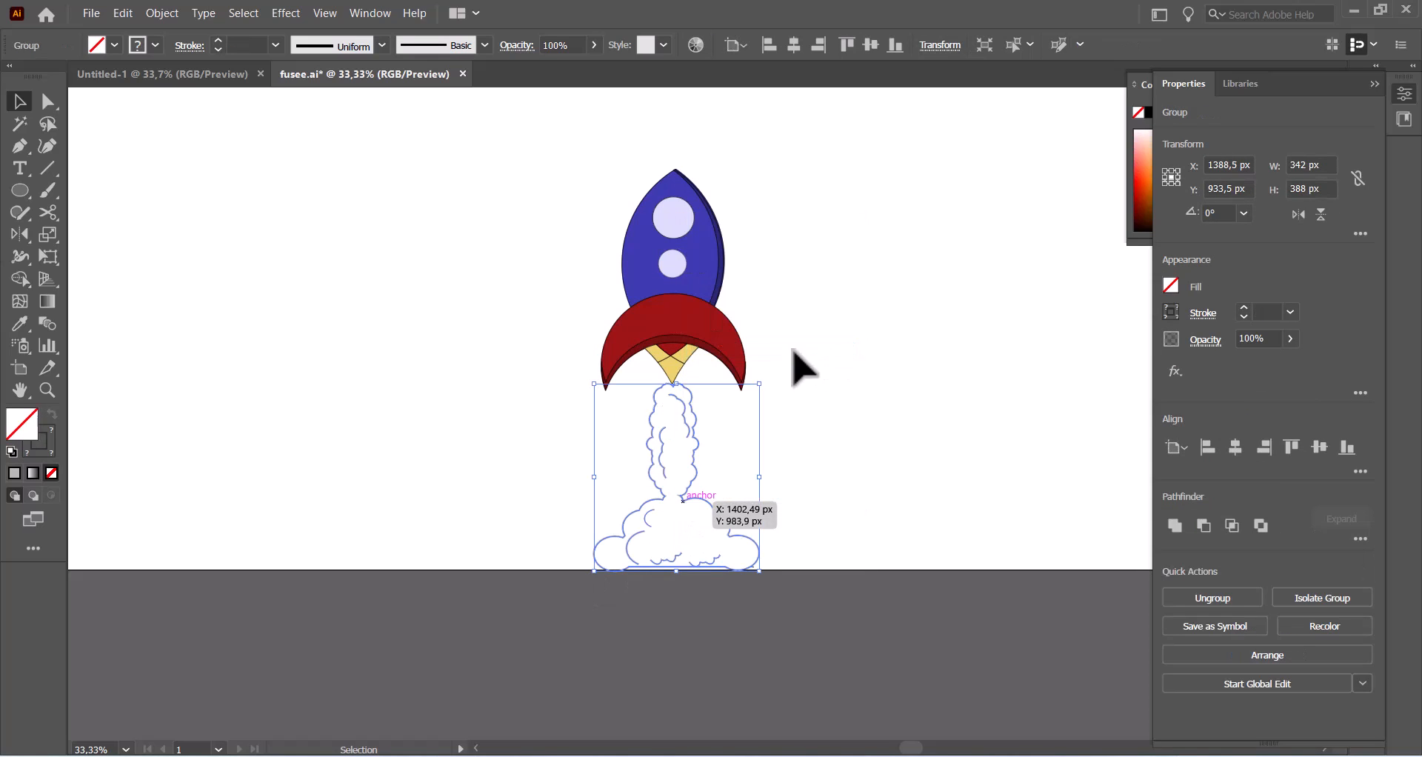
- Select the smoke group below the rocket and lock it
{"action": "left_click", "coordinate": [793, 351]}
{"action": "left_click", "coordinate": [720, 350]}
{"action": "left_click", "coordinate": [694, 468]}
{"action": "key", "text": "super"}
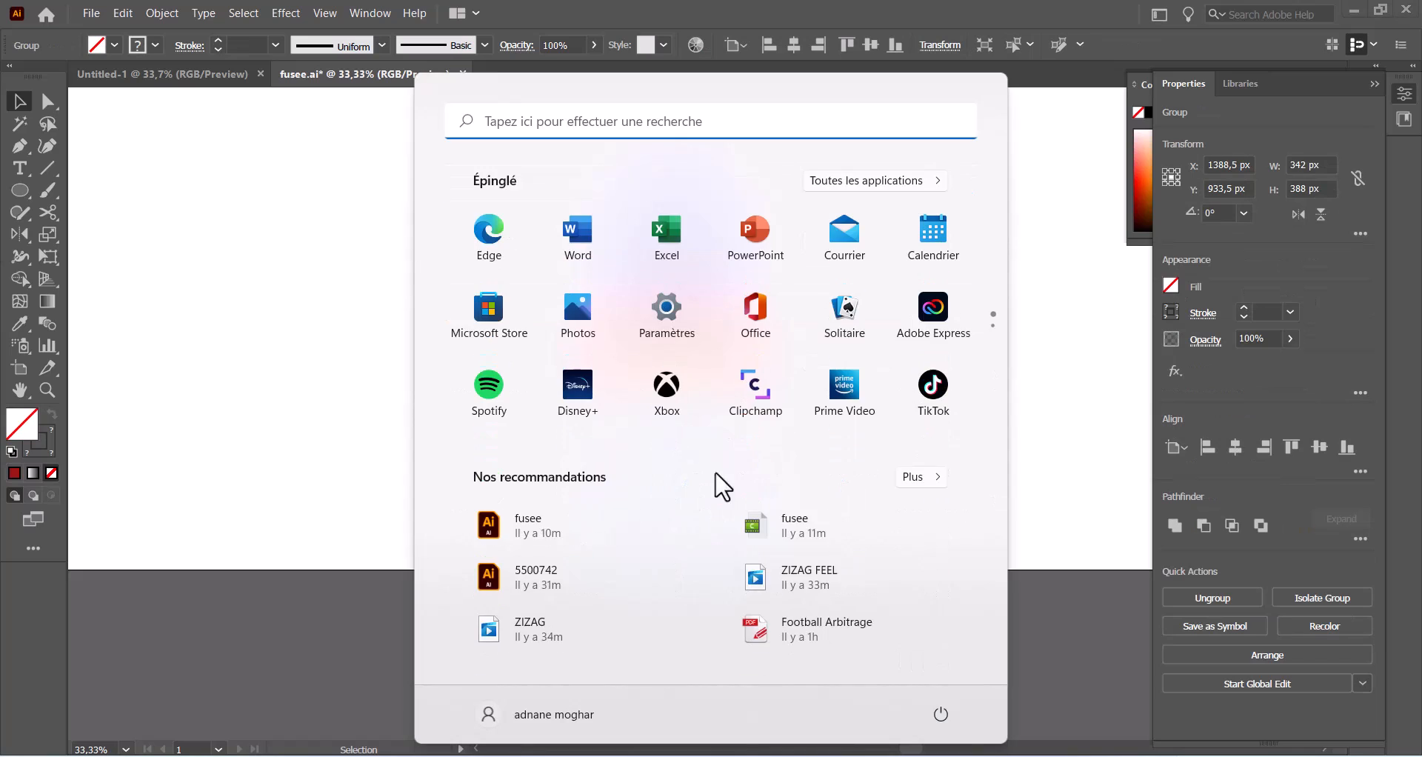
{"action": "left_click", "coordinate": [1029, 349]}
{"action": "left_click", "coordinate": [164, 14]}
{"action": "mouse_move", "coordinate": [235, 137]}
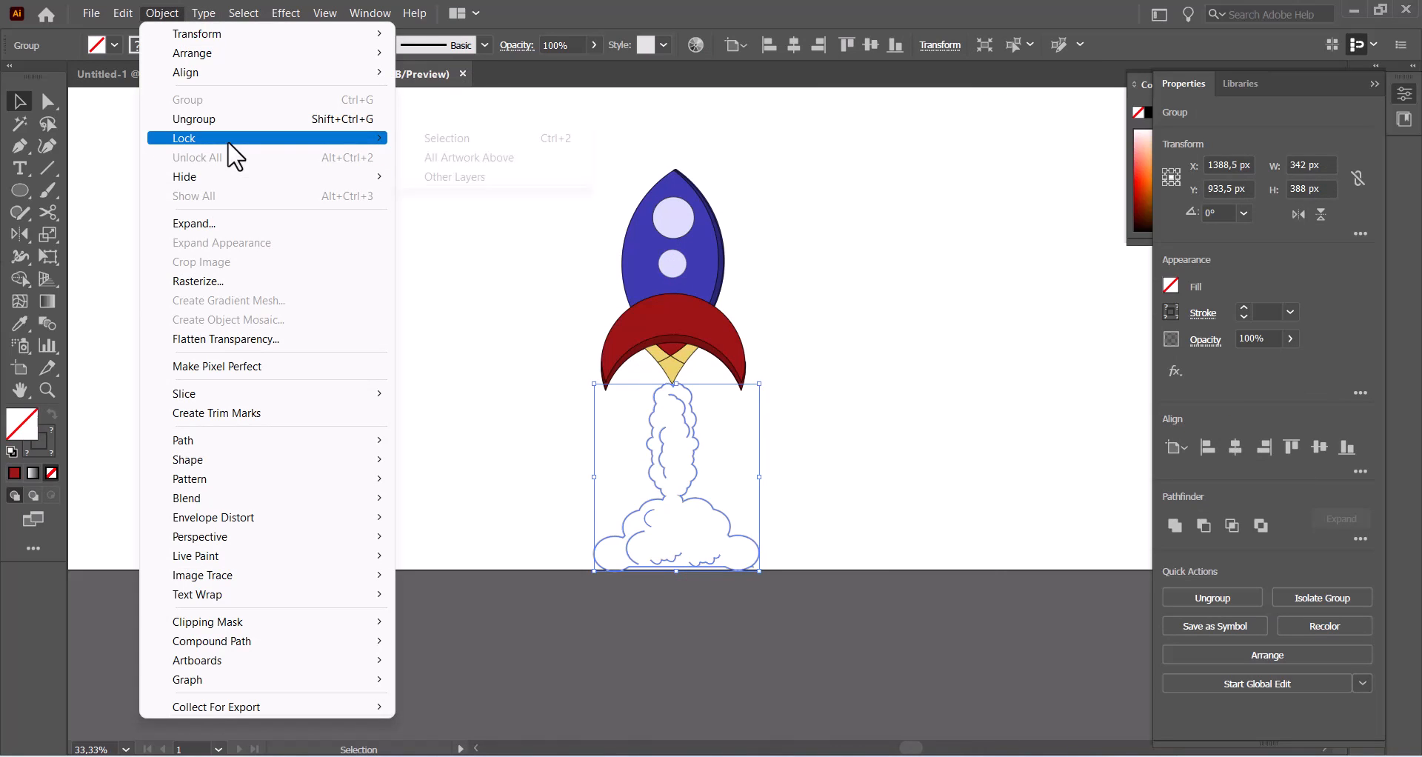
{"action": "left_click", "coordinate": [474, 138]}
- Remove the black stroke from all rocket and flame shapes, then deselect
{"action": "left_click_drag", "start_coordinate": [479, 136], "coordinate": [881, 396]}
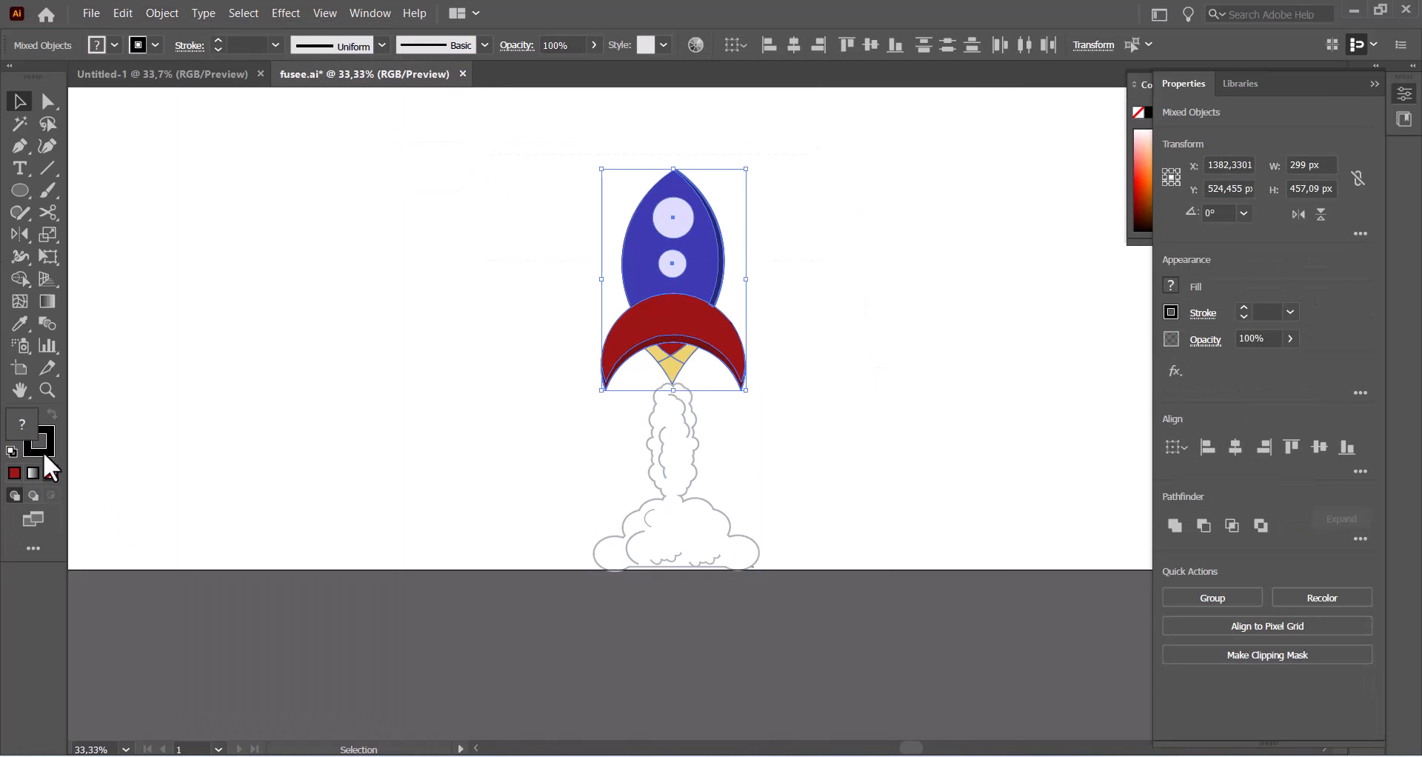
{"action": "left_click", "coordinate": [50, 473]}
{"action": "left_click", "coordinate": [413, 372]}
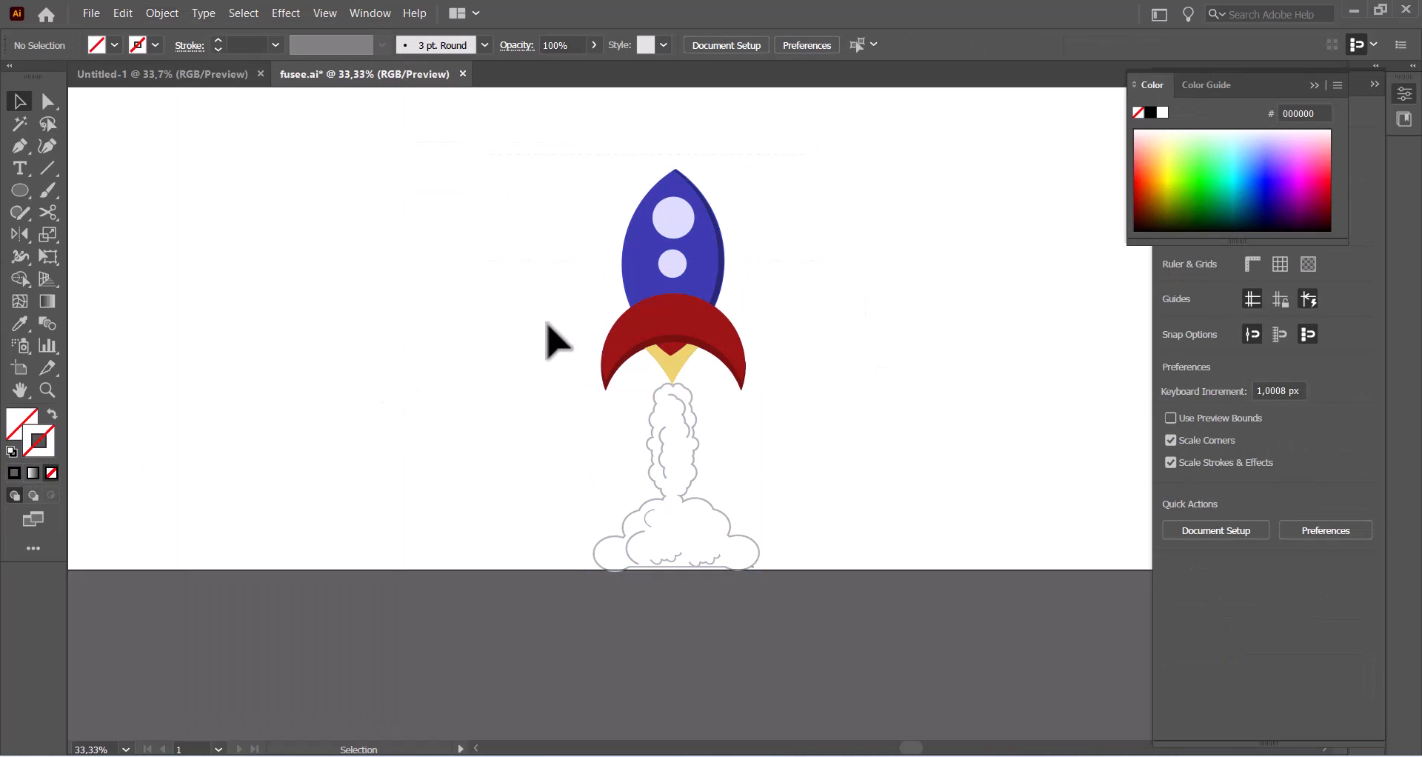
- Unlock all locked artwork and clear the selection
{"action": "left_click", "coordinate": [163, 13]}
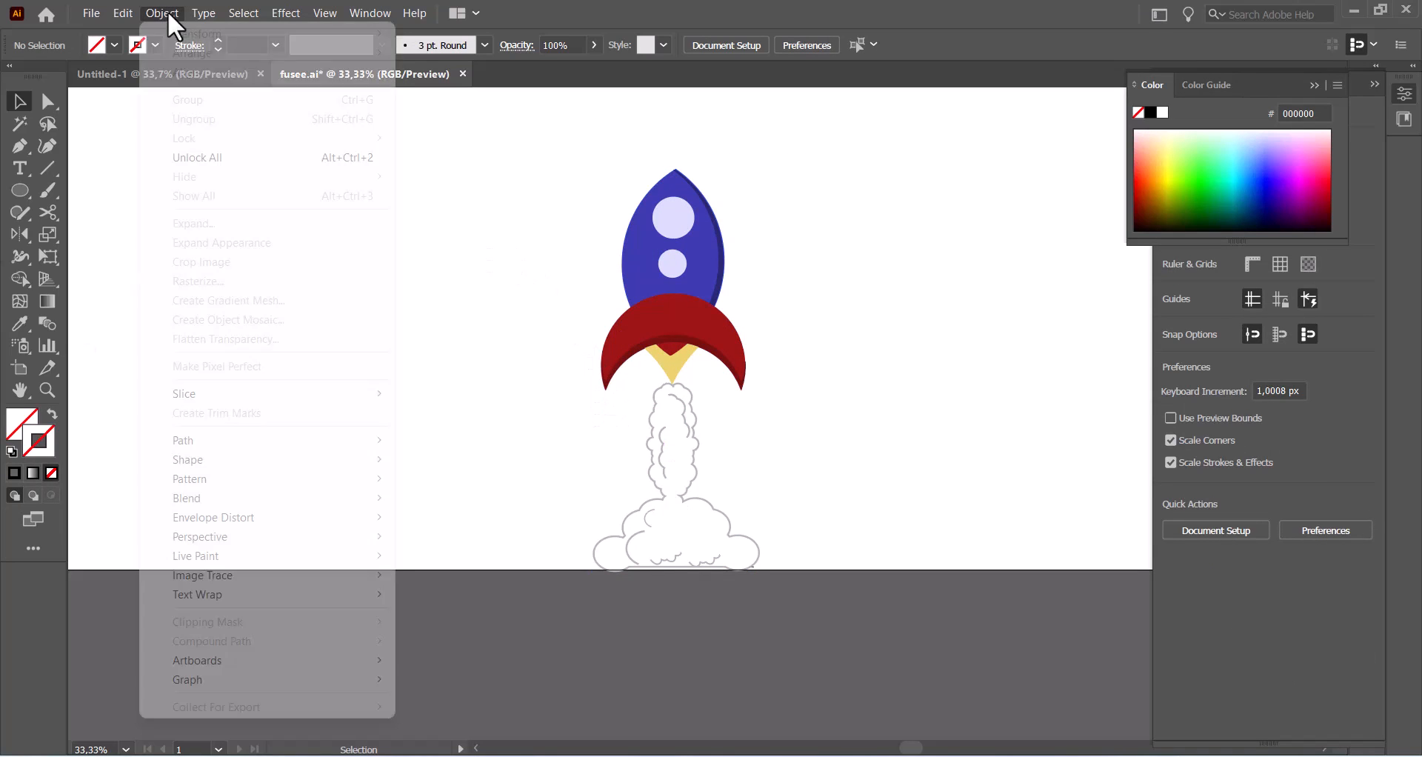
{"action": "left_click", "coordinate": [198, 153]}
{"action": "left_click", "coordinate": [471, 235]}
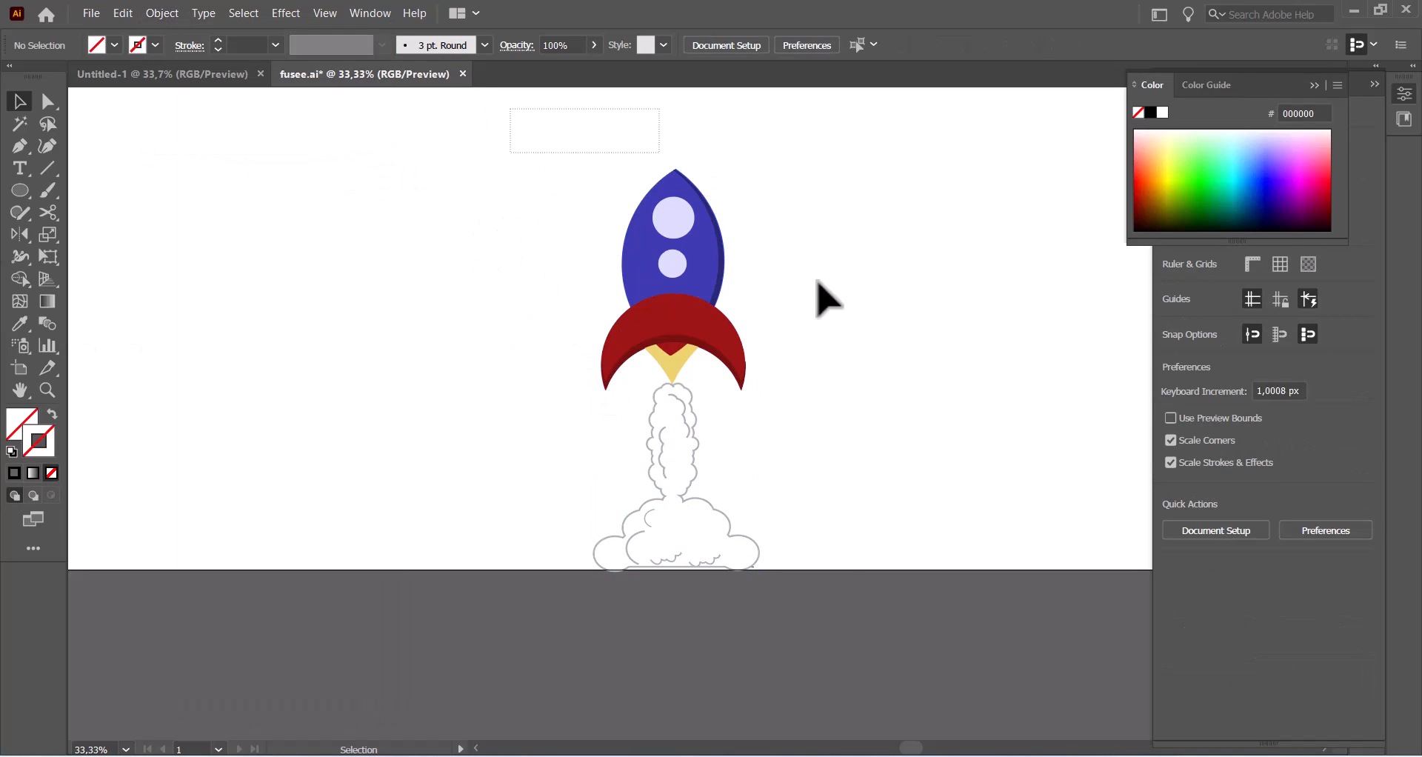